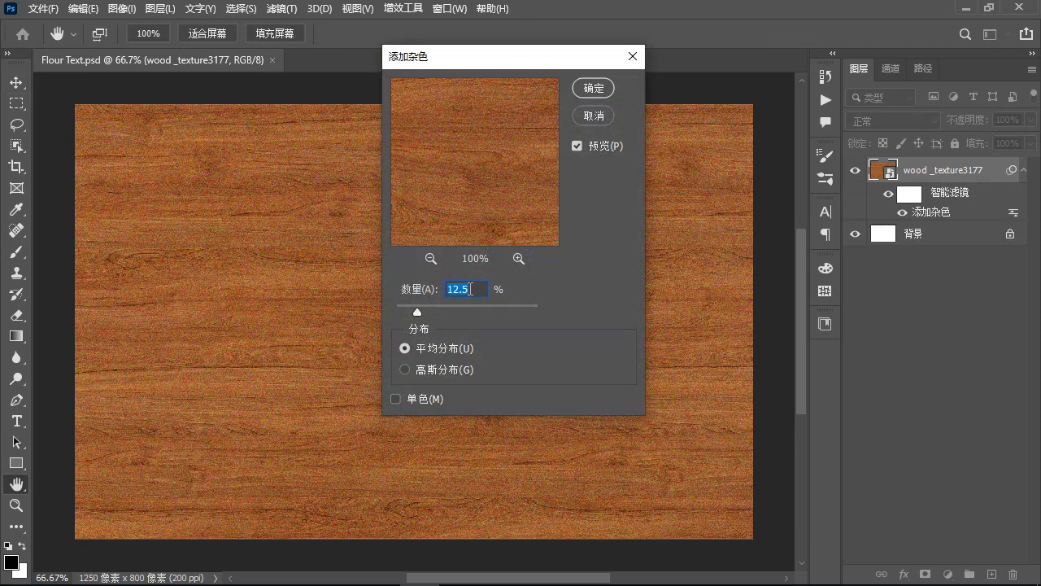
# Apply 2.5% Gaussian monochromatic noise to the wood texture layer and set its Levels midtone input to 0.83
pyautogui.write('2.5')
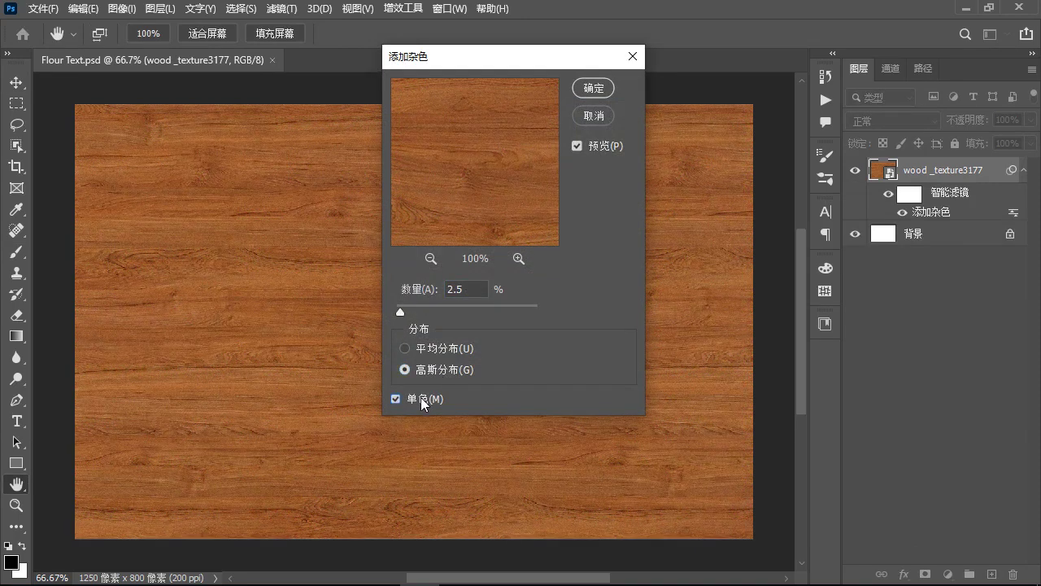
pyautogui.click(593, 87)
pyautogui.hotkey('ctrl', 'l')
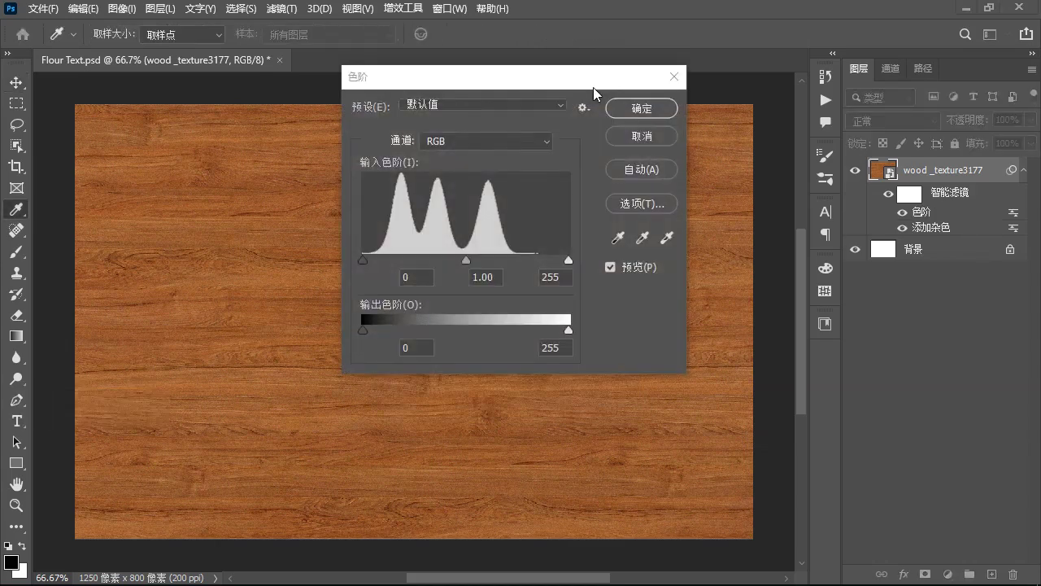
pyautogui.doubleClick(493, 278)
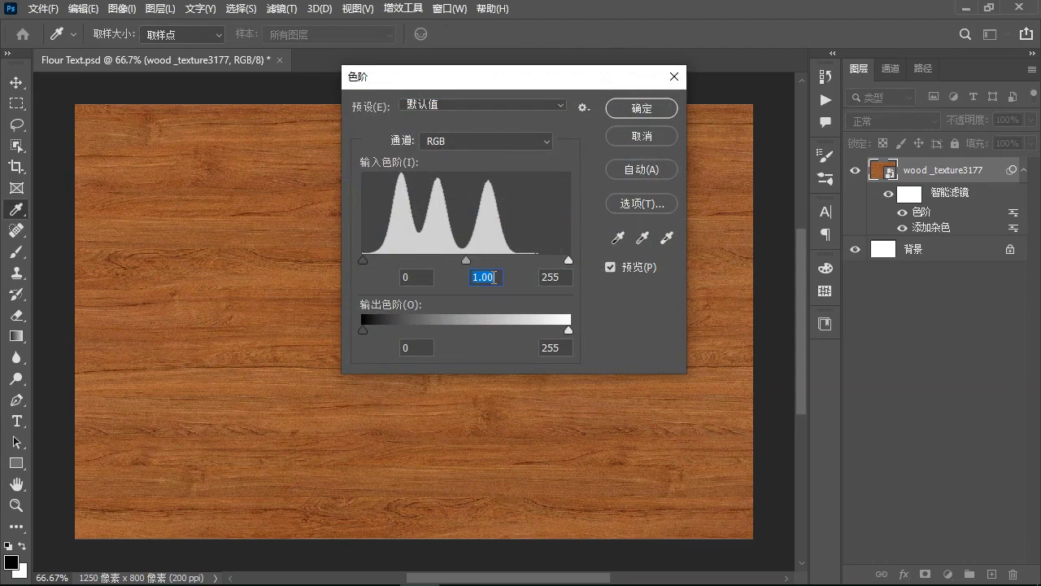
pyautogui.write('0.83')
pyautogui.click(642, 109)
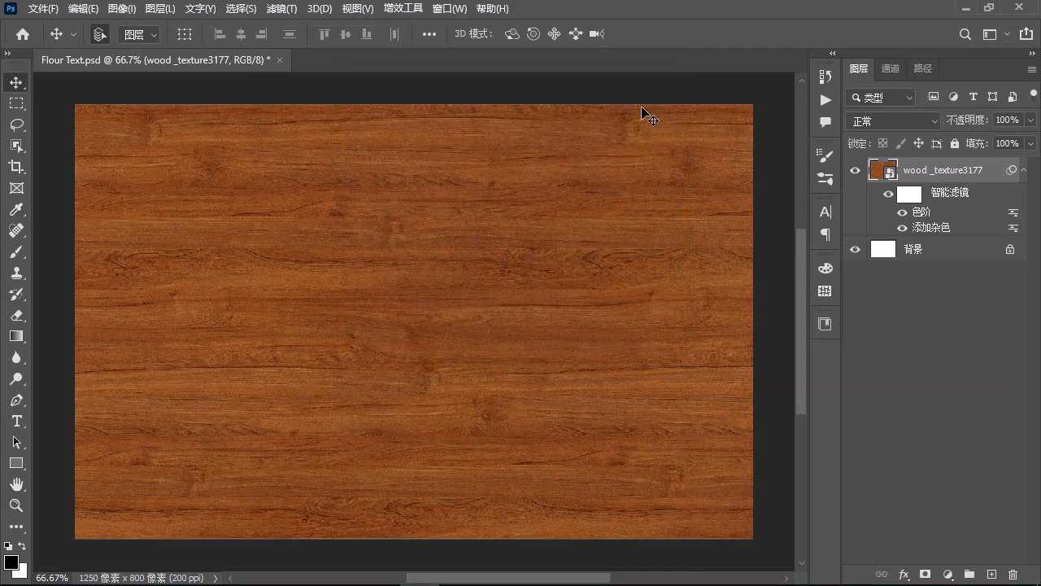
# Apply a Hue/Saturation adjustment to the wood texture layer with saturation -24 and lightness -3
pyautogui.hotkey('ctrl', 'u')
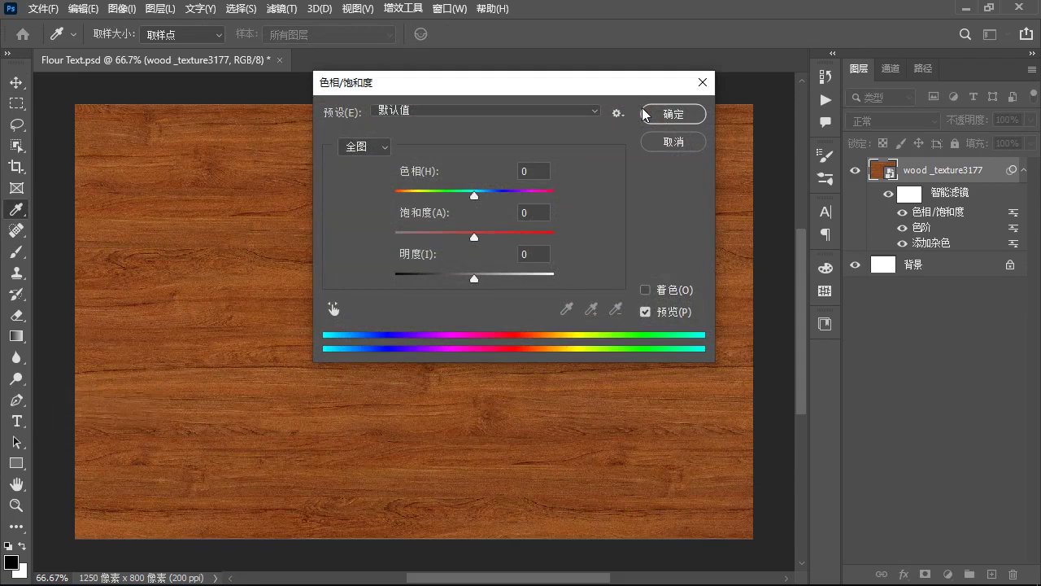
pyautogui.click(528, 213)
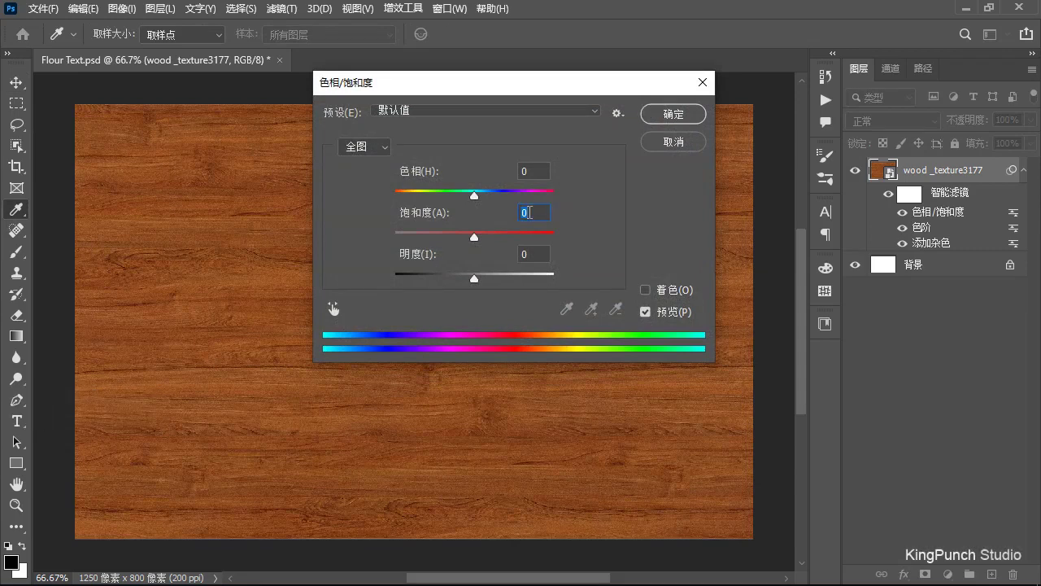
pyautogui.write('-24')
pyautogui.click(528, 254)
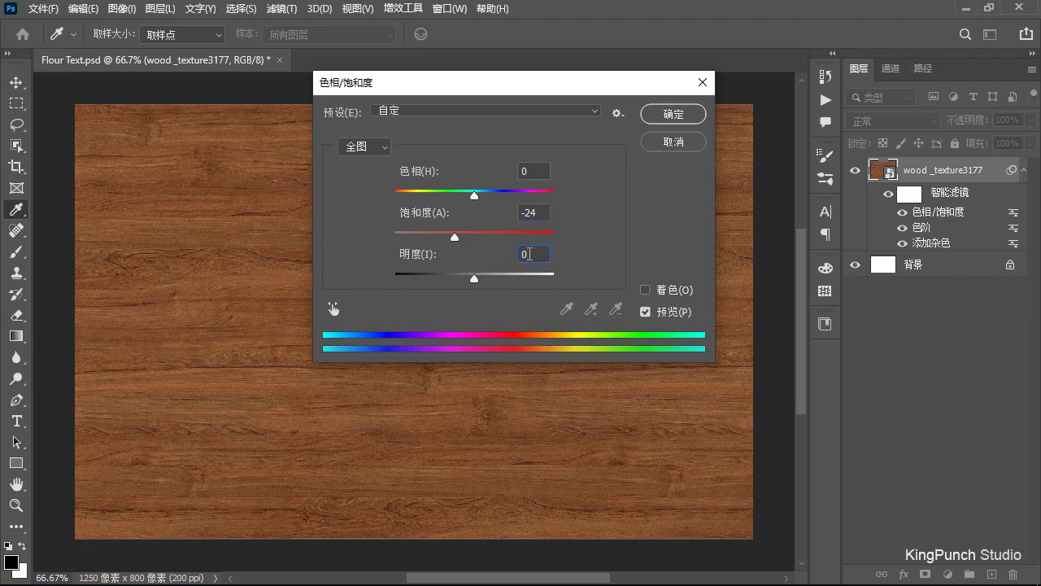
pyautogui.doubleClick(529, 253)
pyautogui.write('-3')
pyautogui.click(671, 114)
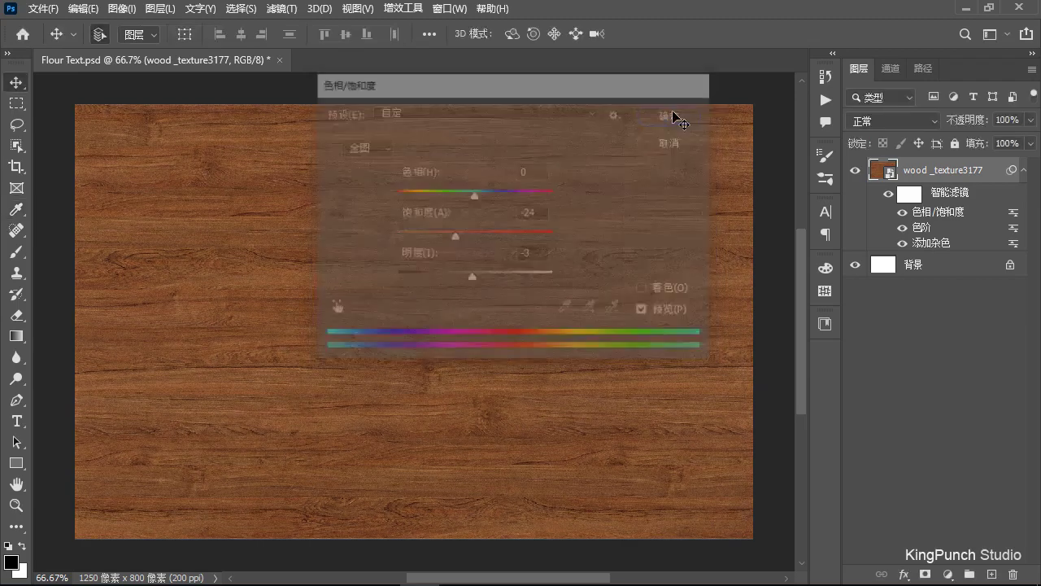
# Set the character formatting to the Patrick Hand Regular font, size 135 pt and tracking 75
pyautogui.click(825, 211)
pyautogui.click(703, 235)
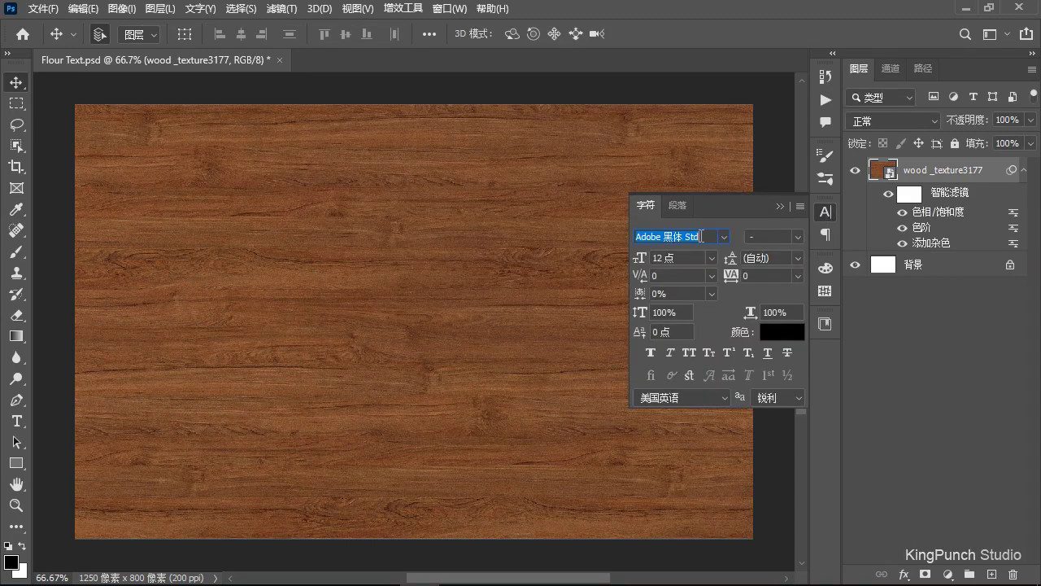
pyautogui.write('Patrick')
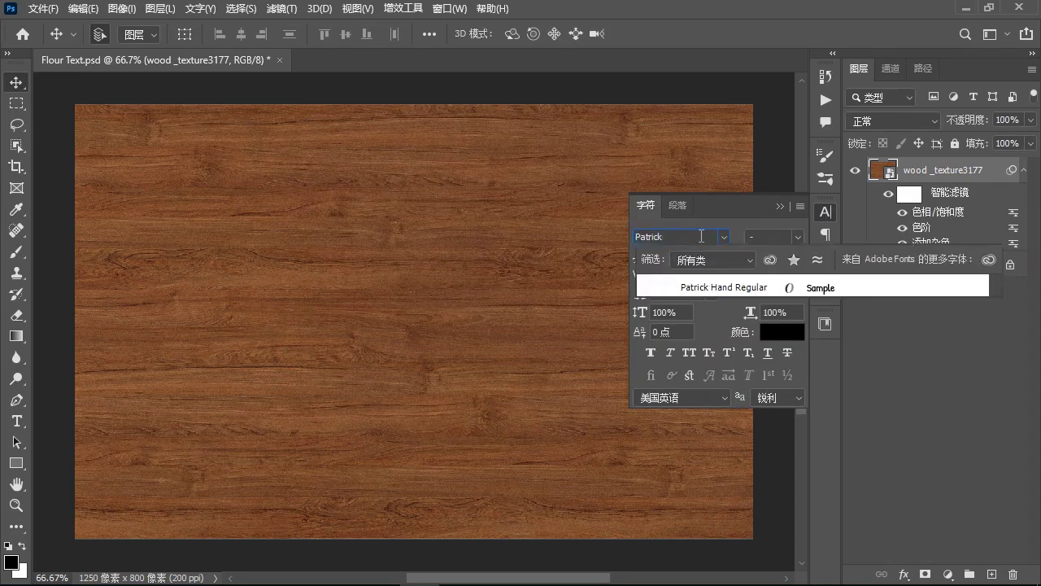
pyautogui.click(767, 286)
pyautogui.click(676, 257)
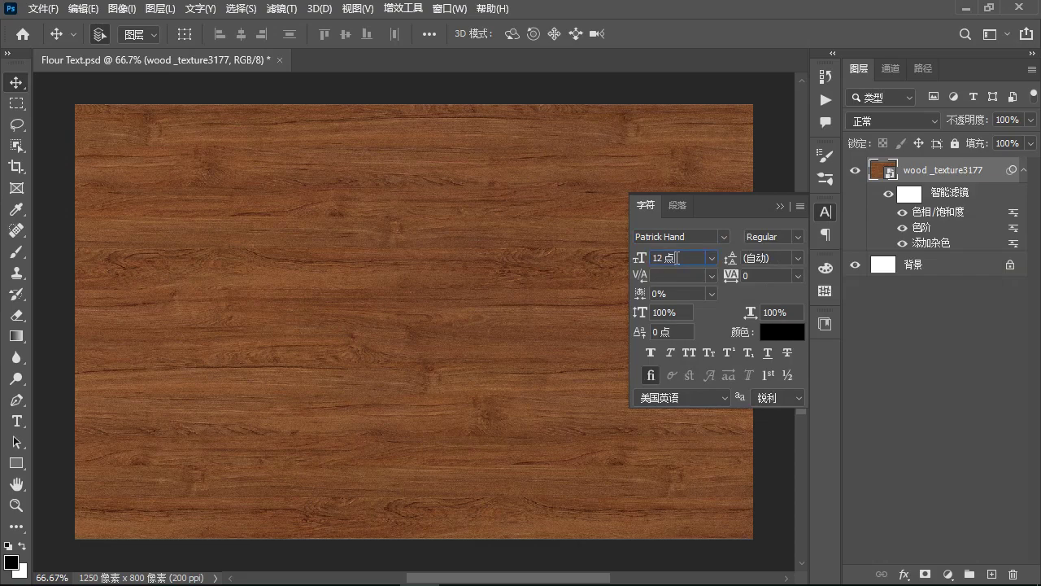
pyautogui.doubleClick(677, 257)
pyautogui.write('135')
pyautogui.click(752, 275)
pyautogui.doubleClick(752, 274)
pyautogui.write('75')
pyautogui.press('Return')
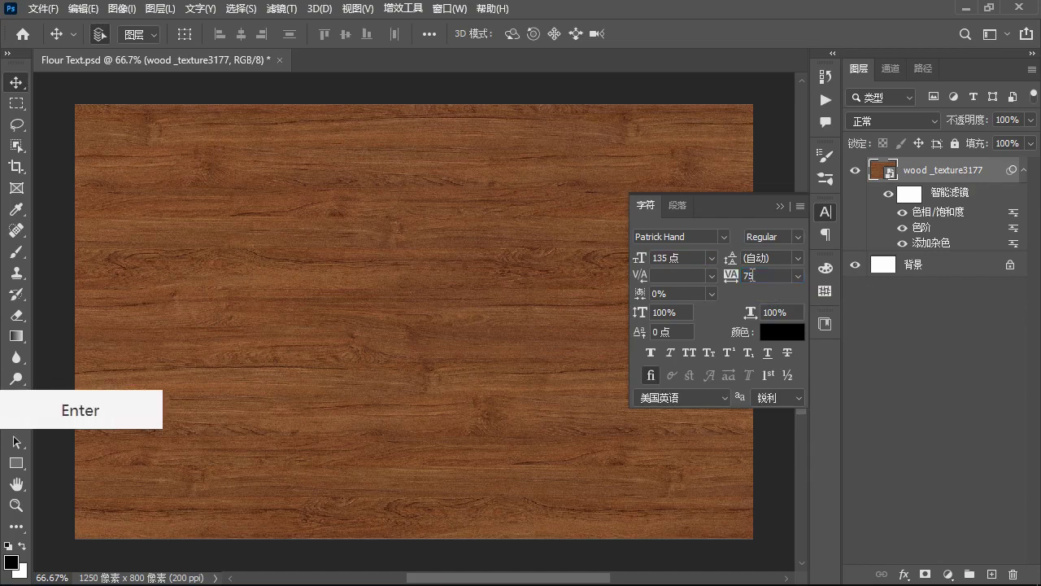
pyautogui.click(825, 211)
# Add a horizontal text layer reading "Flour" on the wood background
pyautogui.press('t')
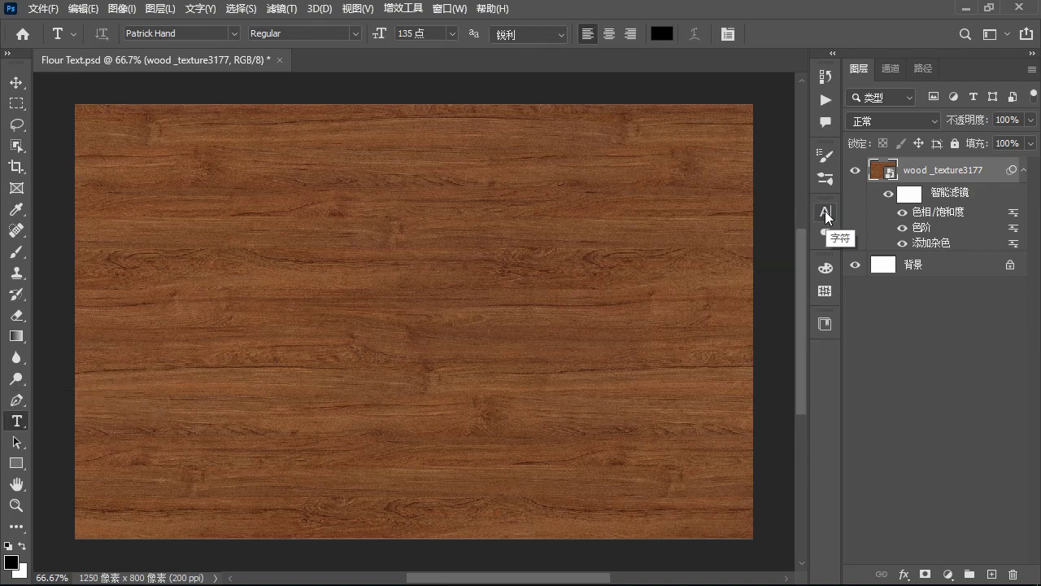
pyautogui.click(395, 298)
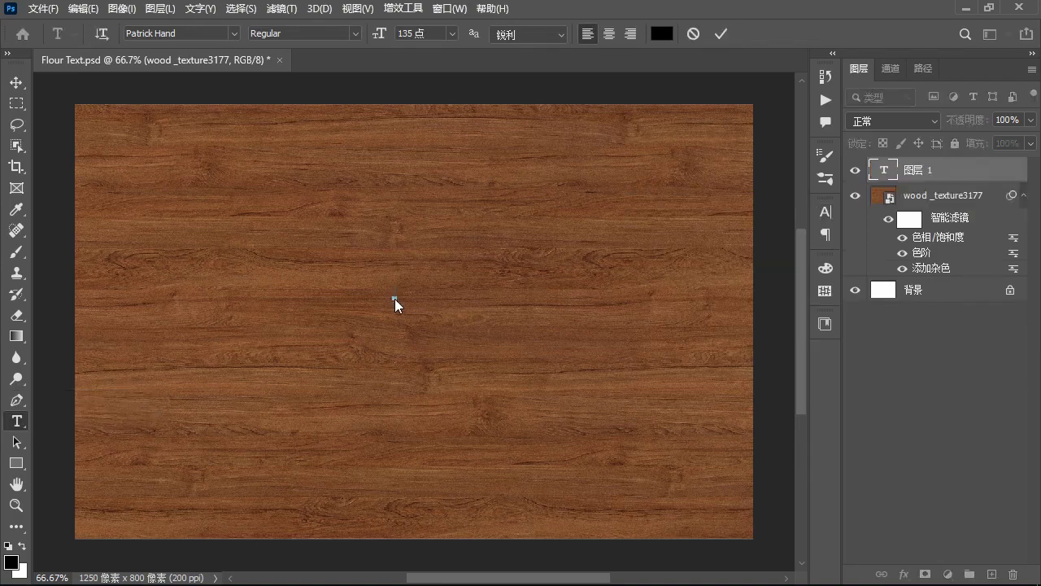
pyautogui.write('Flour')
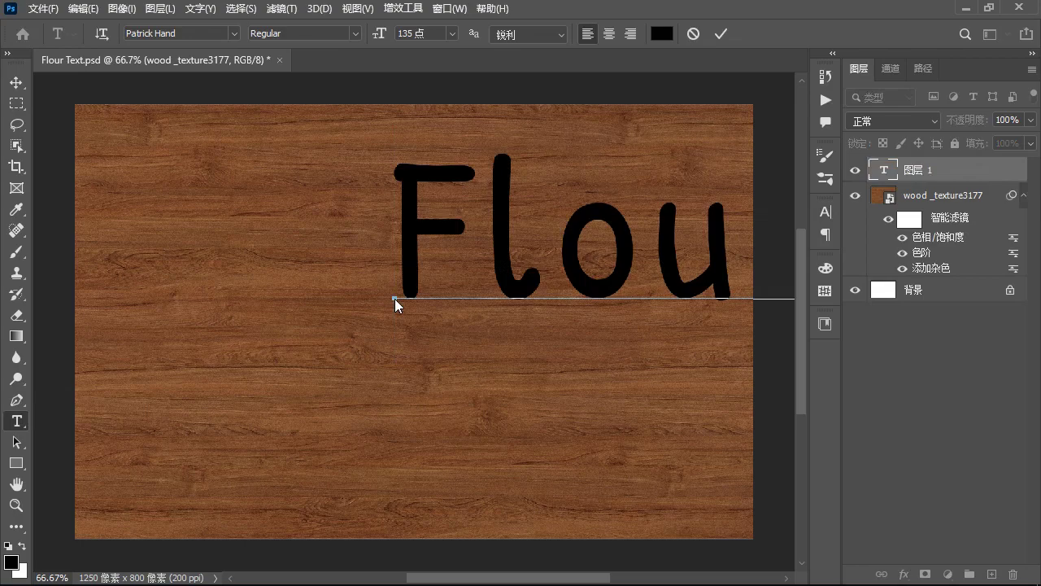
pyautogui.click(16, 82)
# Centre the Flour text horizontally and vertically on the whole canvas
pyautogui.hotkey('ctrl', 'a')
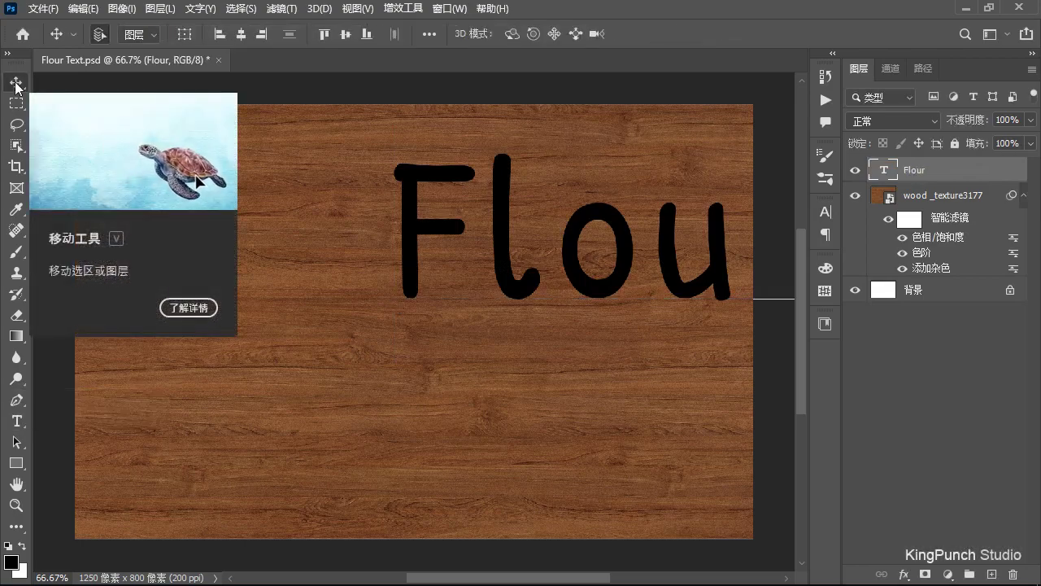
pyautogui.click(241, 34)
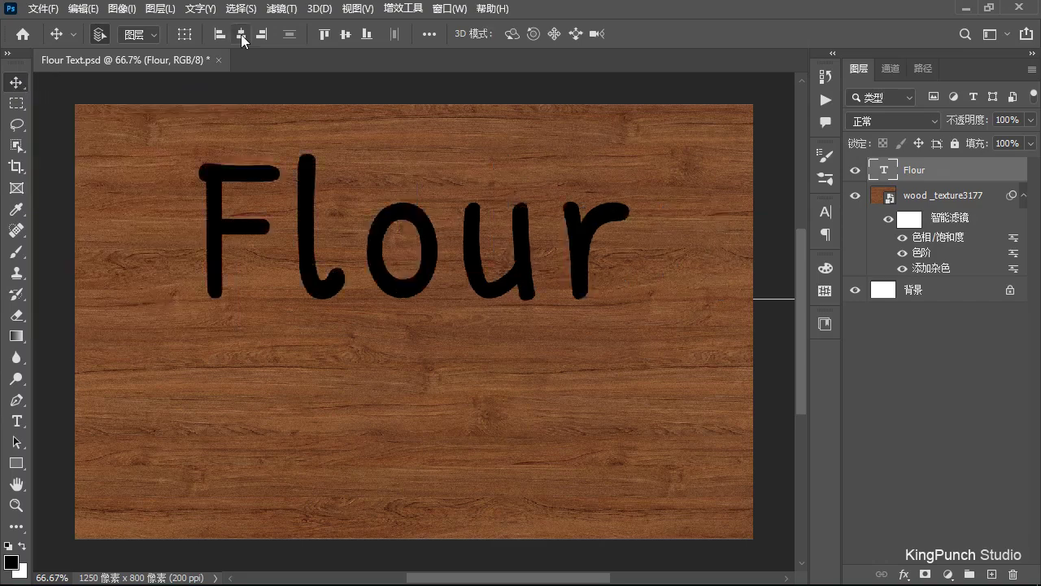
pyautogui.click(345, 34)
# Load the Flour text outline as a selection and expand it by 5 pixels
pyautogui.keyDown('ctrl'); pyautogui.click(884, 171); pyautogui.keyUp('ctrl')
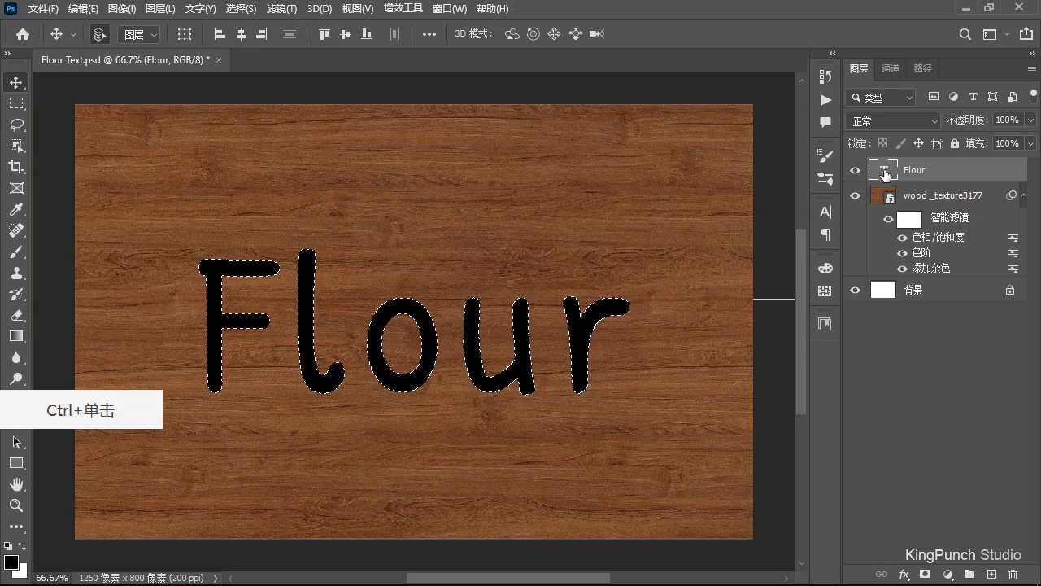
pyautogui.click(239, 9)
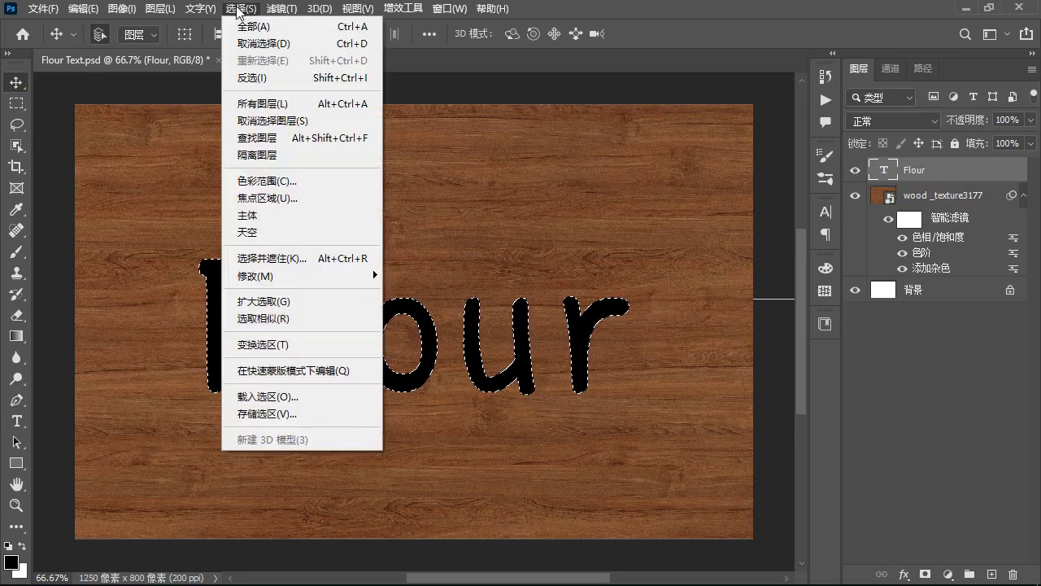
pyautogui.moveTo(260, 279)
pyautogui.click(411, 309)
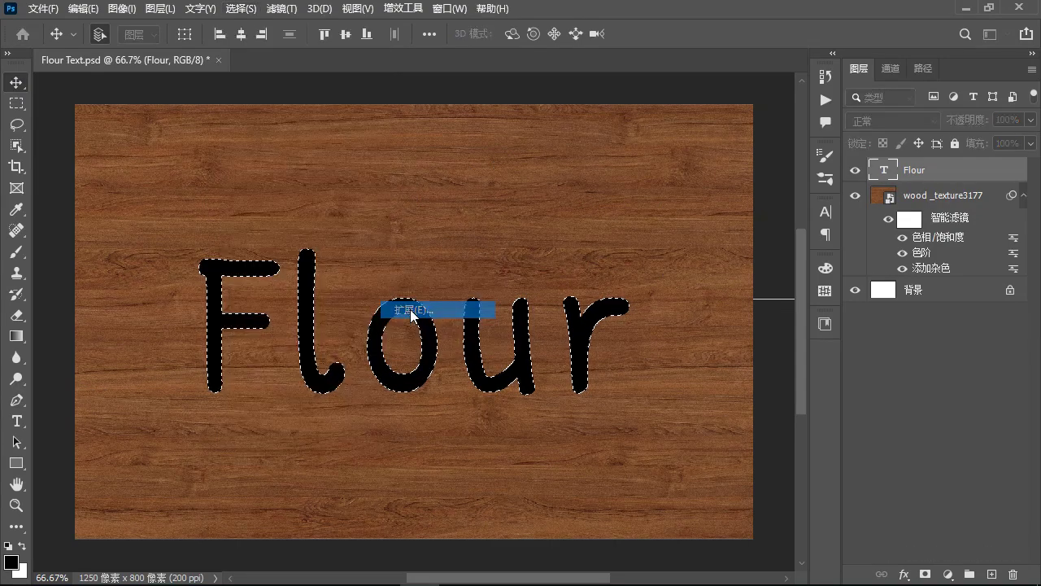
pyautogui.write('5')
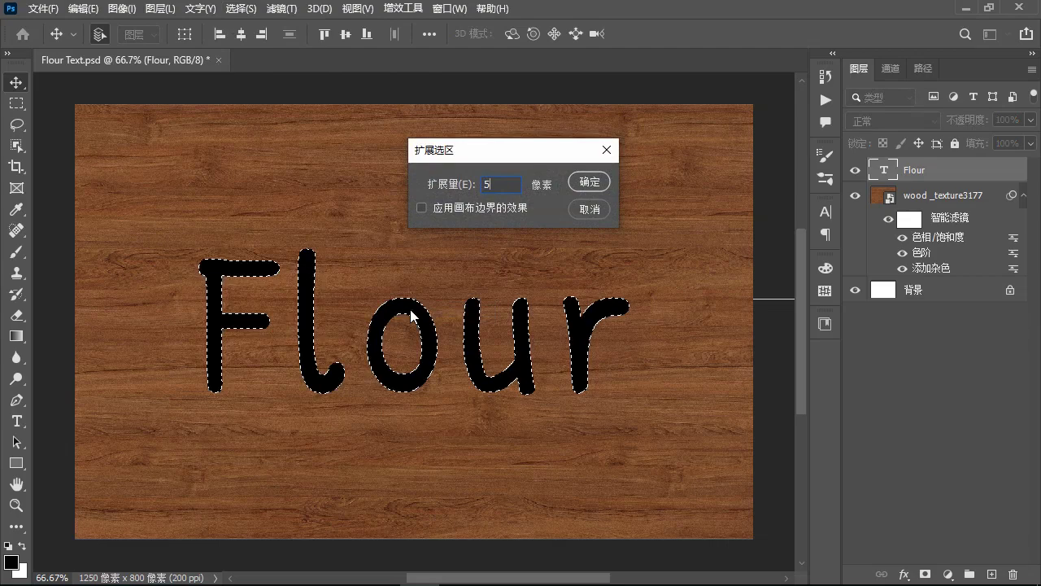
pyautogui.click(589, 182)
# Feather the expanded text selection with a radius of 4 pixels
pyautogui.click(239, 9)
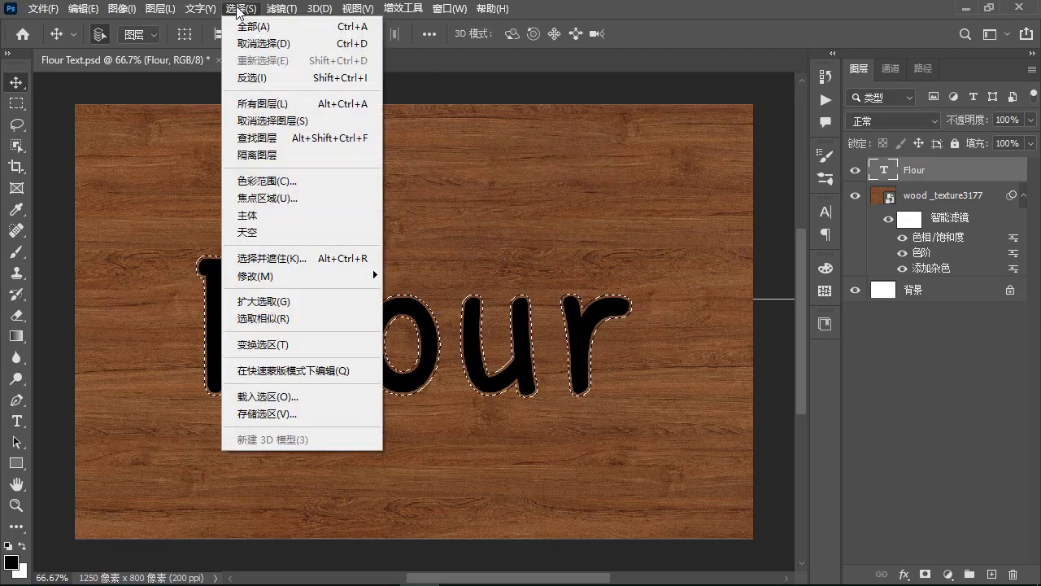
pyautogui.moveTo(258, 278)
pyautogui.click(413, 343)
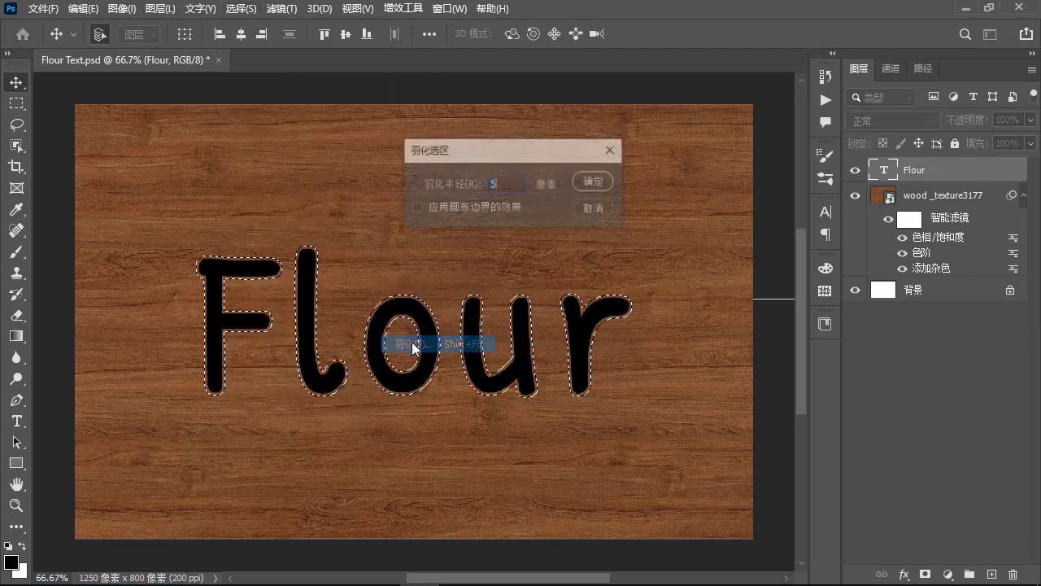
pyautogui.write('4')
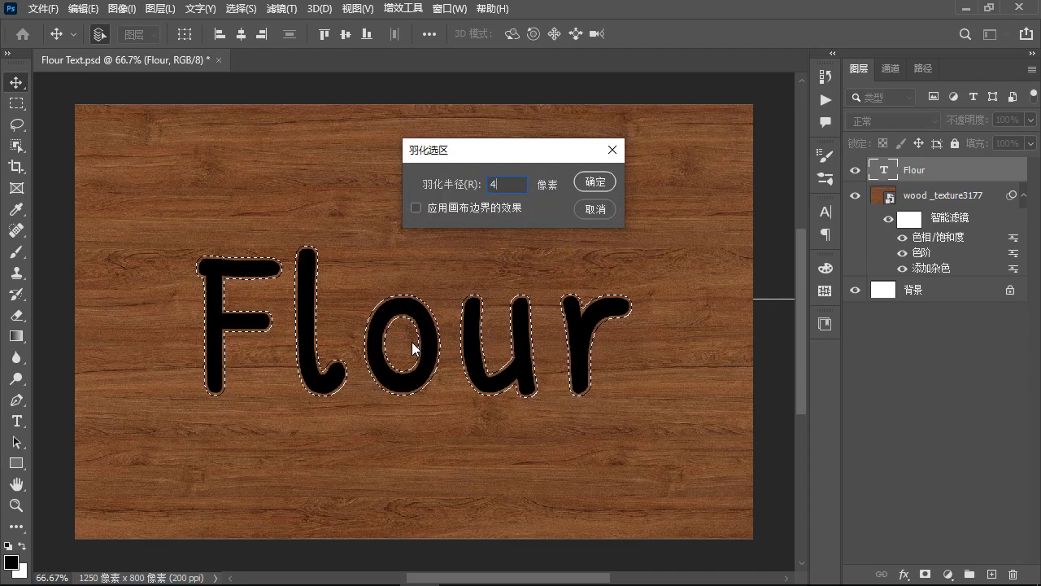
pyautogui.click(593, 183)
# Set the foreground colour to f2ece6 and the background colour to e4dfdf
pyautogui.click(11, 561)
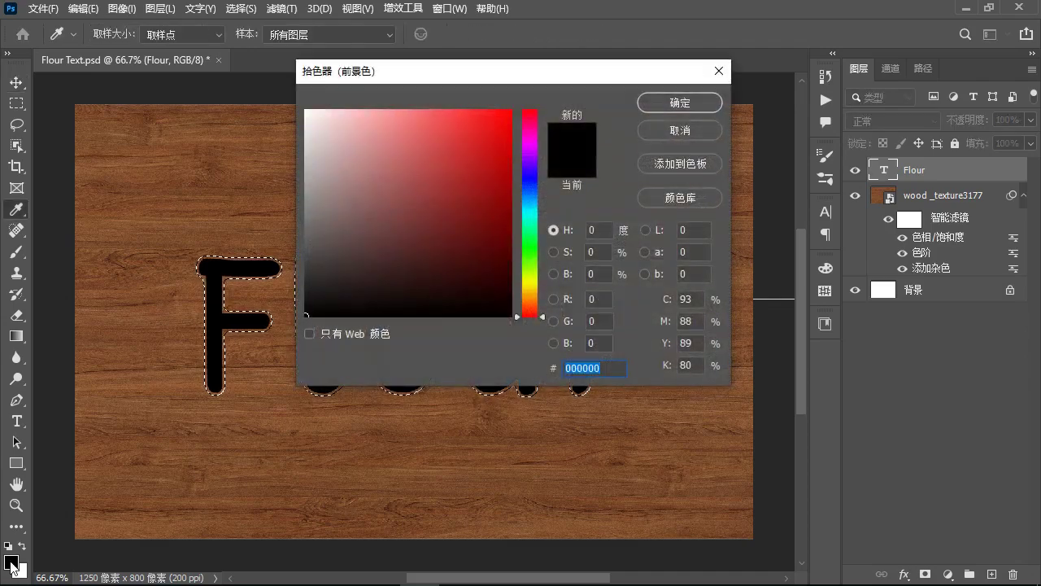
pyautogui.write('f2ece6')
pyautogui.click(679, 103)
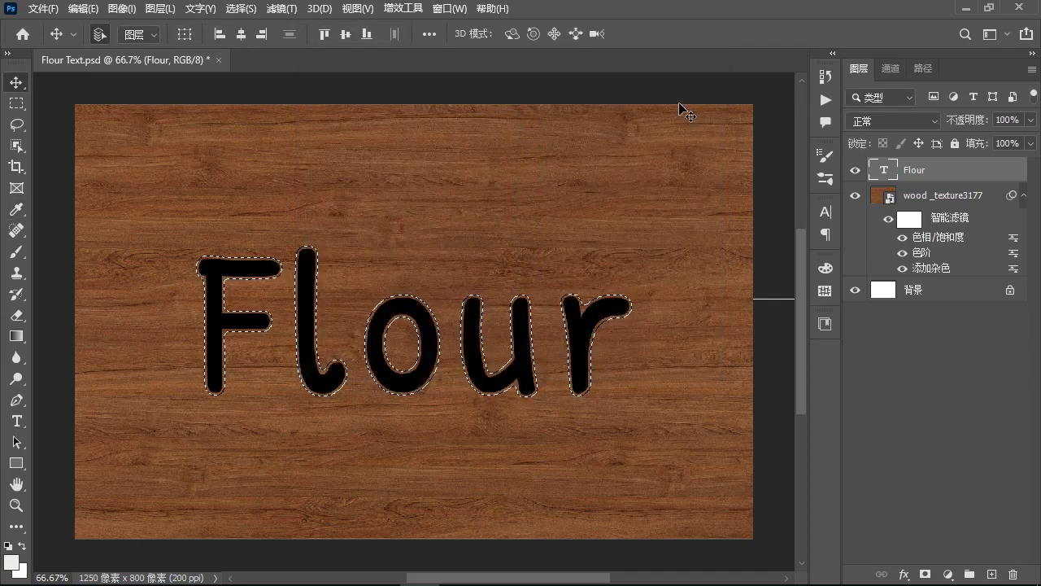
pyautogui.click(22, 571)
pyautogui.write('e4dfdf')
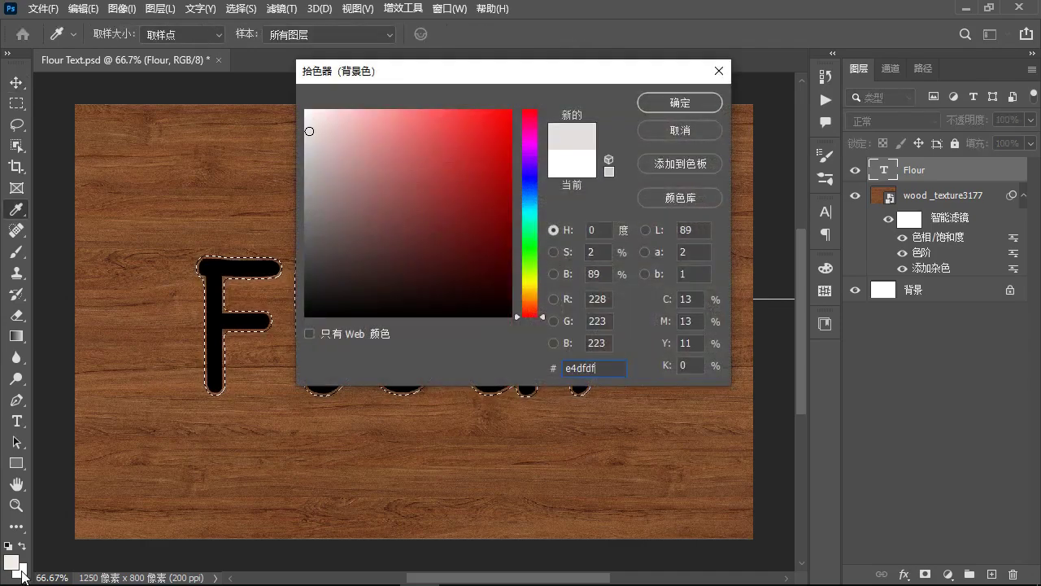
pyautogui.click(679, 103)
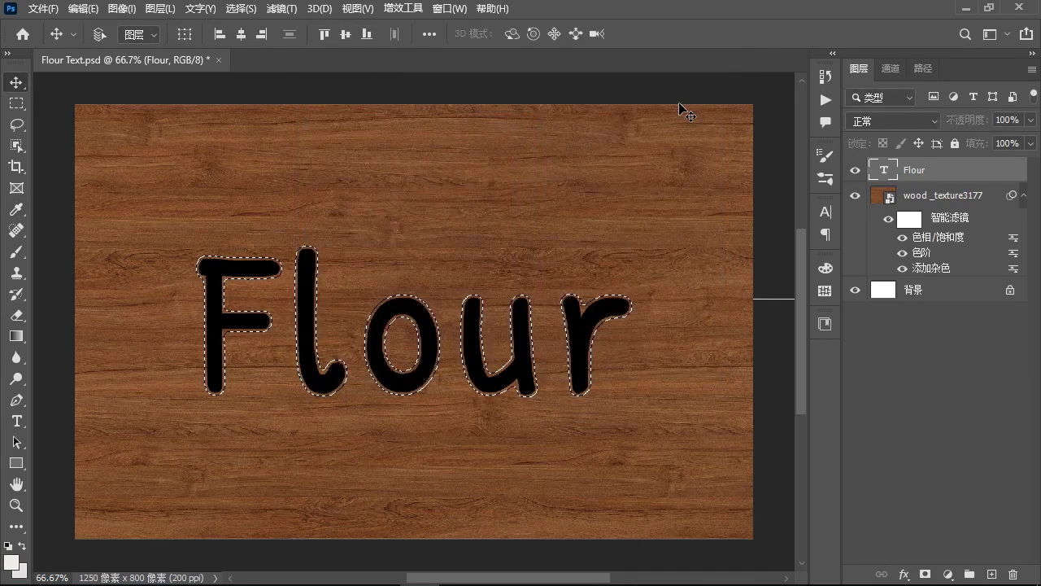
# Create a new layer named 4 above the Flour text and fill the selection with the foreground colour
pyautogui.hotkey('ctrl', 'shift', 'n')
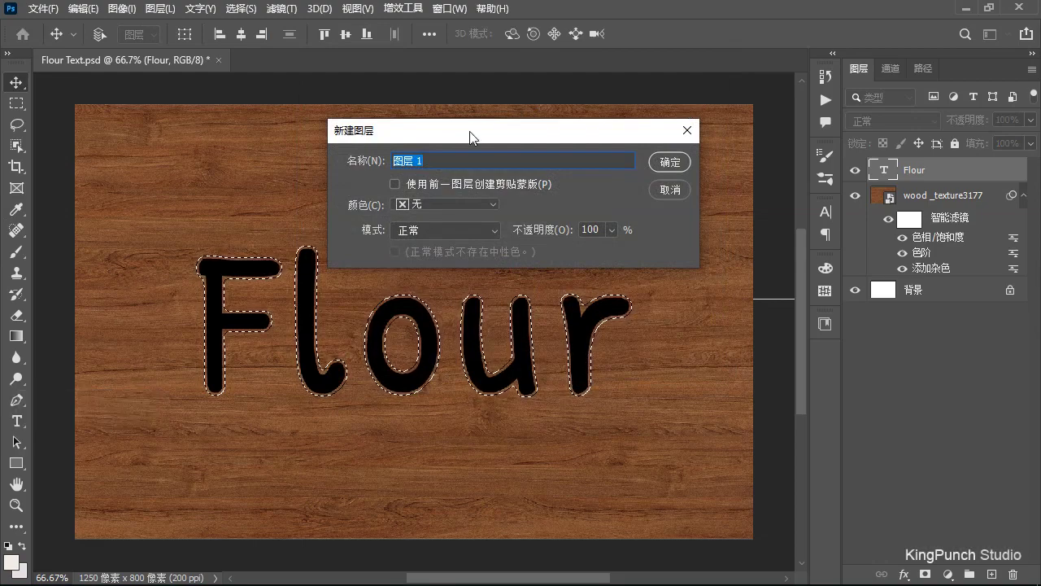
pyautogui.write('4')
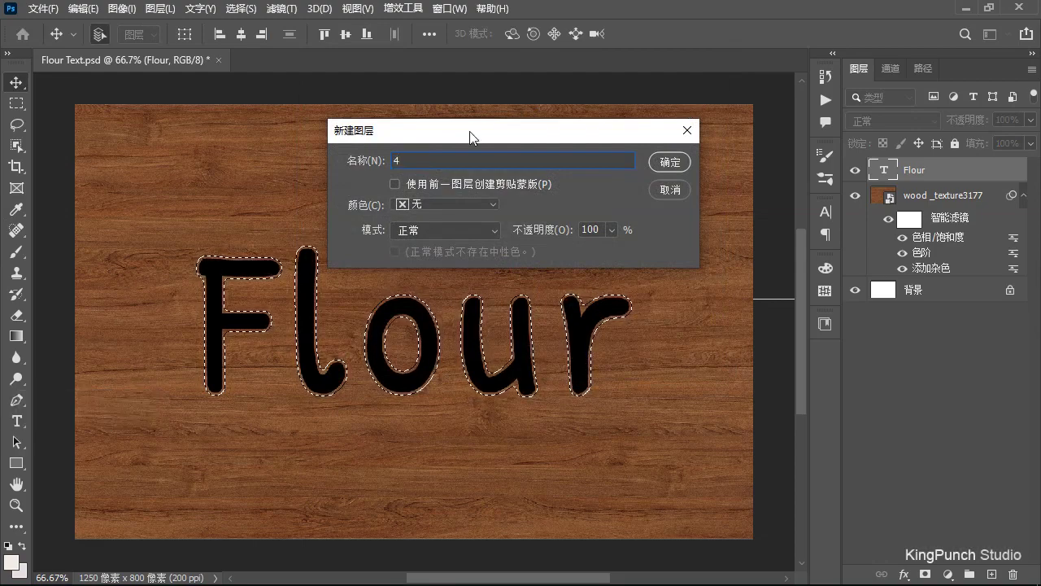
pyautogui.click(671, 162)
pyautogui.hotkey('alt', 'BackSpace')
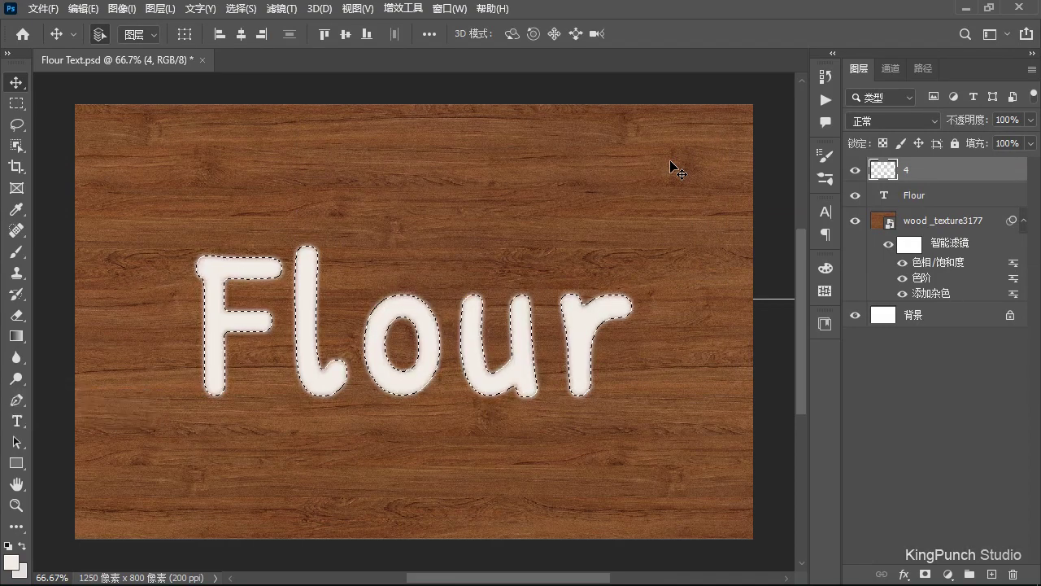
# Convert the feathered text selection into a work path and return to the layer list
pyautogui.click(923, 70)
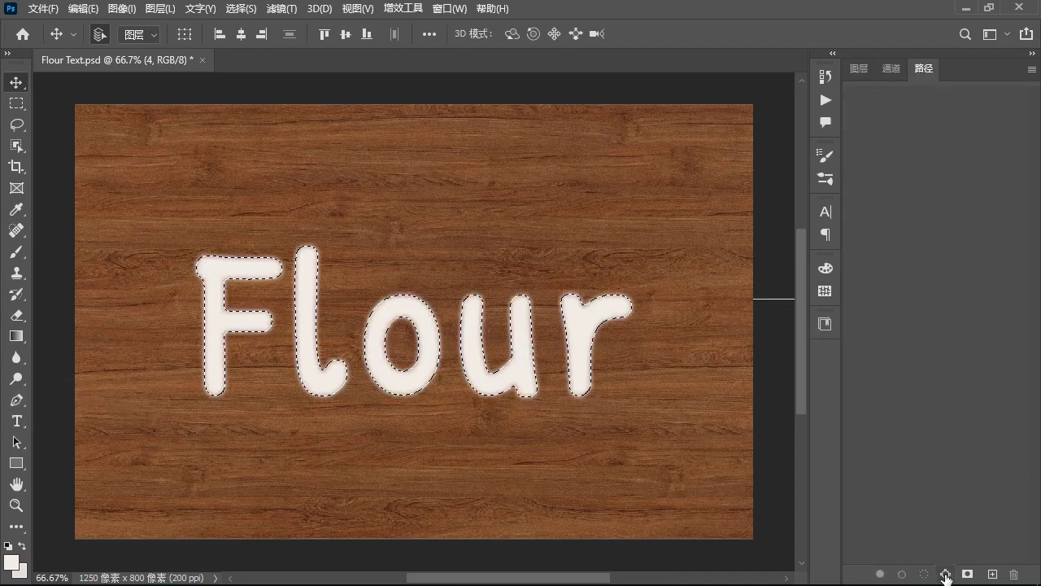
pyautogui.click(945, 574)
pyautogui.click(859, 69)
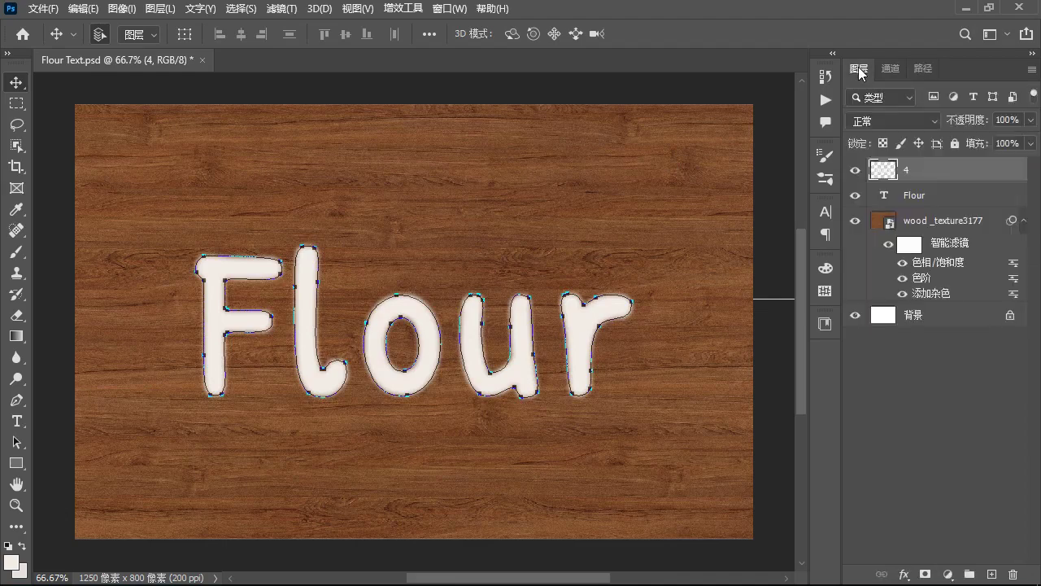
# Create a new layer named 6 directly above the Flour text layer
pyautogui.click(1010, 199)
pyautogui.hotkey('shift', 'ctrl', 'n')
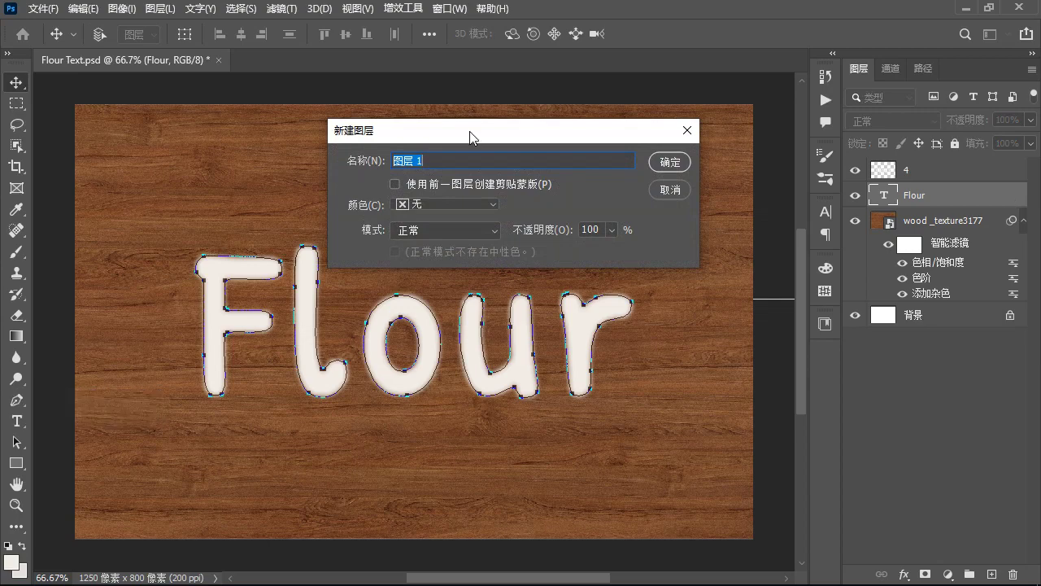
pyautogui.write('6')
pyautogui.click(669, 162)
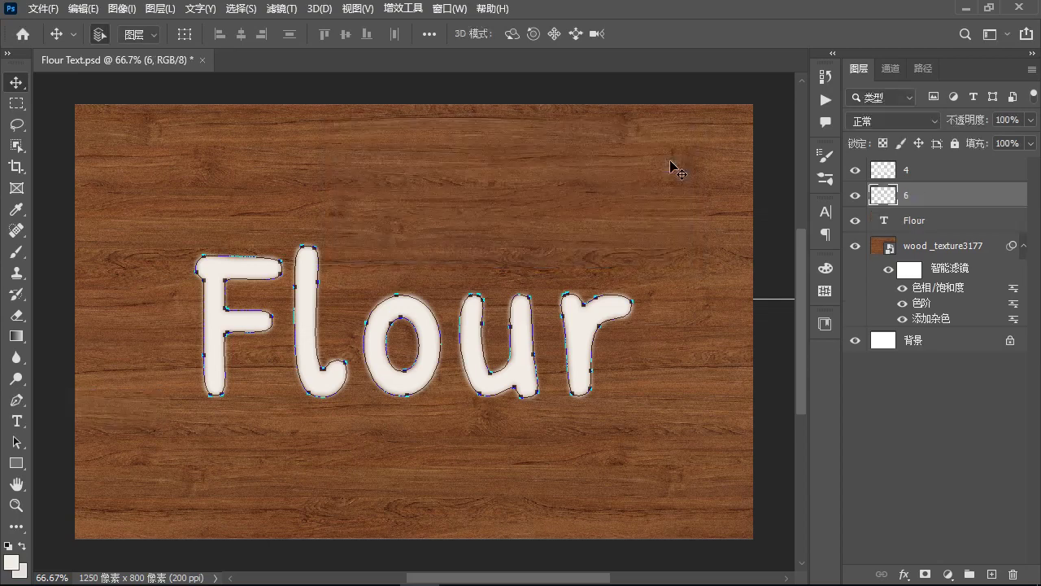
# Stroke the work path on layer 6 with the Brush, using the first 43-pixel tip of the Flour Text Effect Brushes Set
pyautogui.press('b')
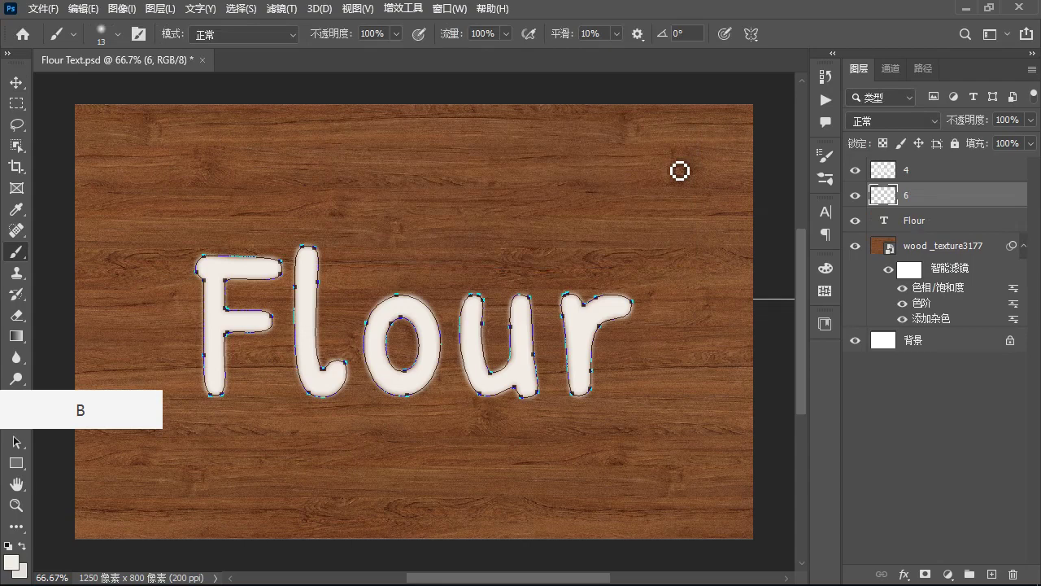
pyautogui.click(101, 33)
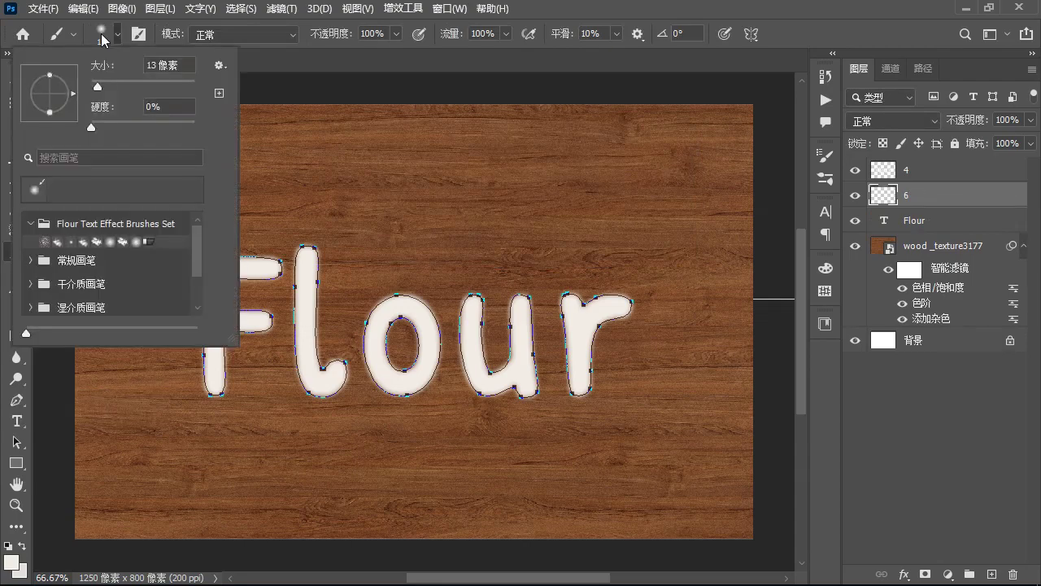
pyautogui.click(44, 241)
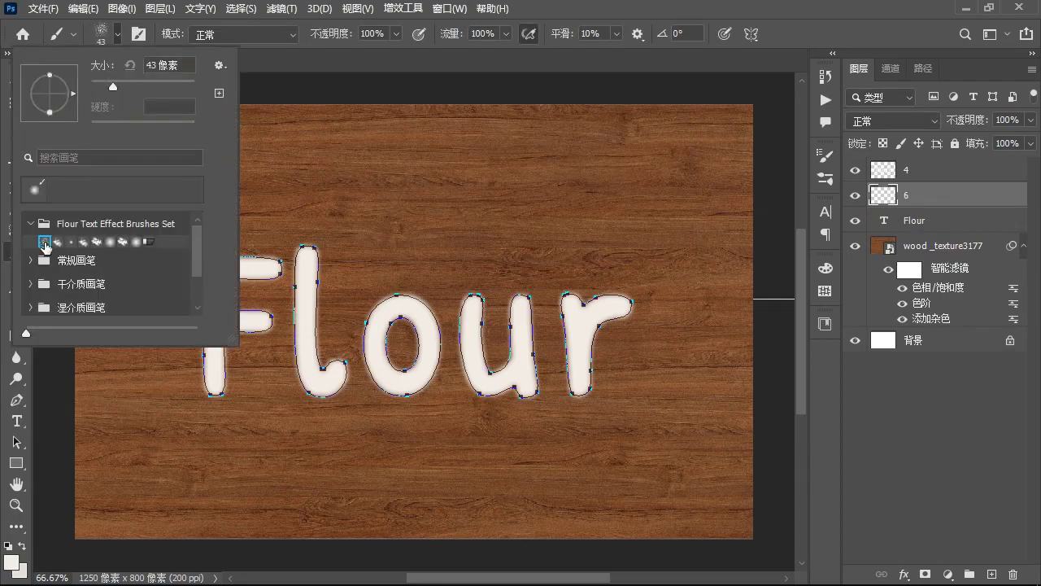
pyautogui.click(924, 70)
pyautogui.rightClick(932, 98)
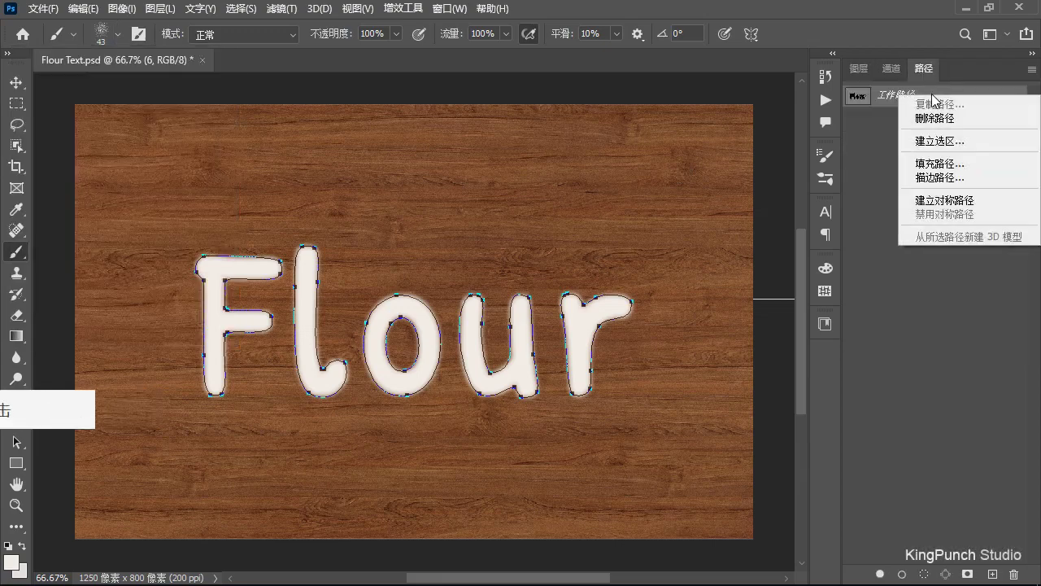
pyautogui.click(939, 177)
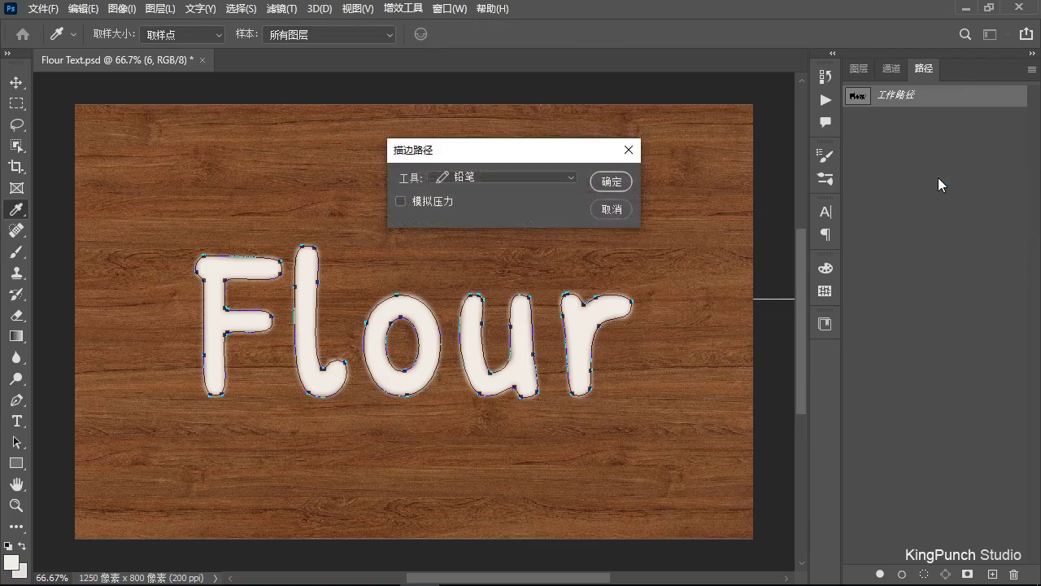
pyautogui.click(572, 178)
pyautogui.click(505, 208)
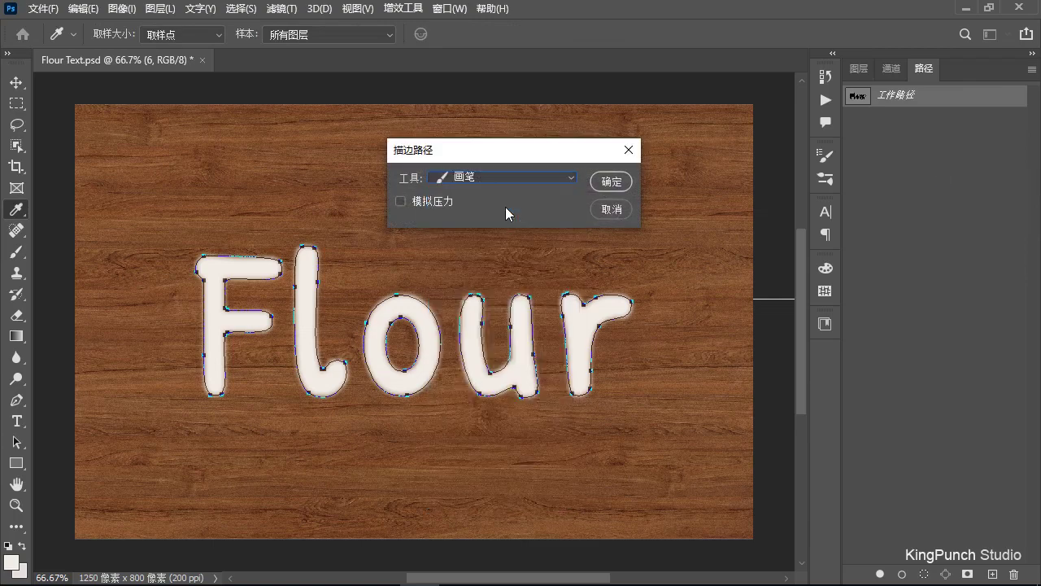
pyautogui.click(611, 182)
# Stroke the work path on layer 6 with the Eraser, using the second, 45-pixel tip of the Flour brush set
pyautogui.press('e')
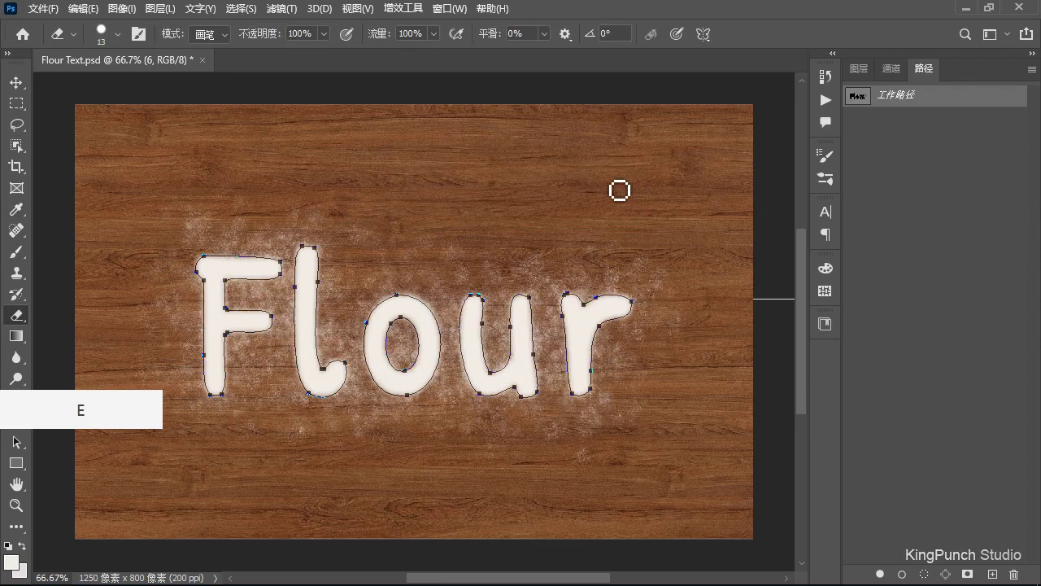
pyautogui.click(101, 33)
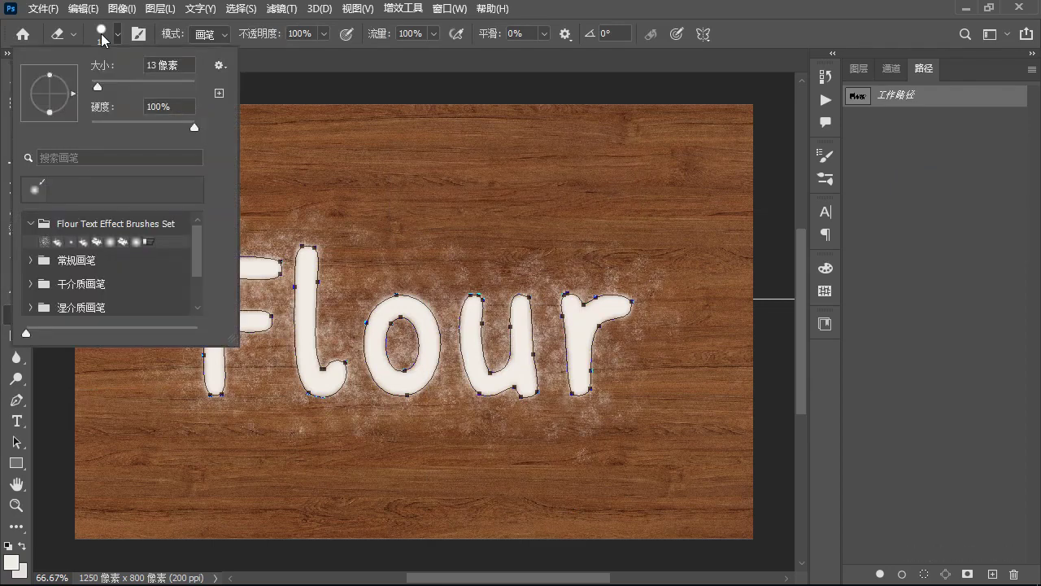
pyautogui.click(57, 242)
pyautogui.doubleClick(56, 242)
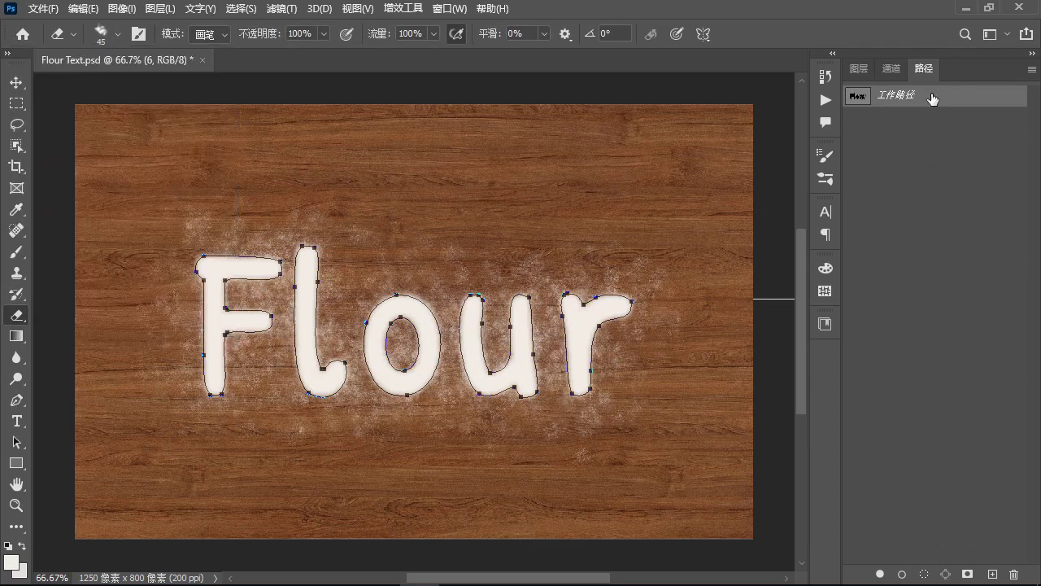
pyautogui.rightClick(932, 99)
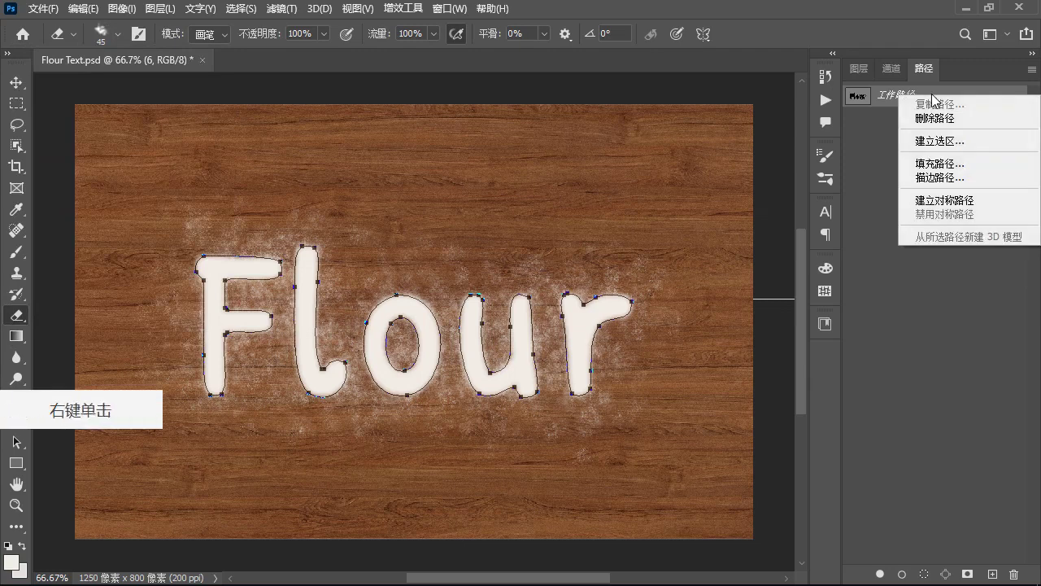
pyautogui.click(940, 177)
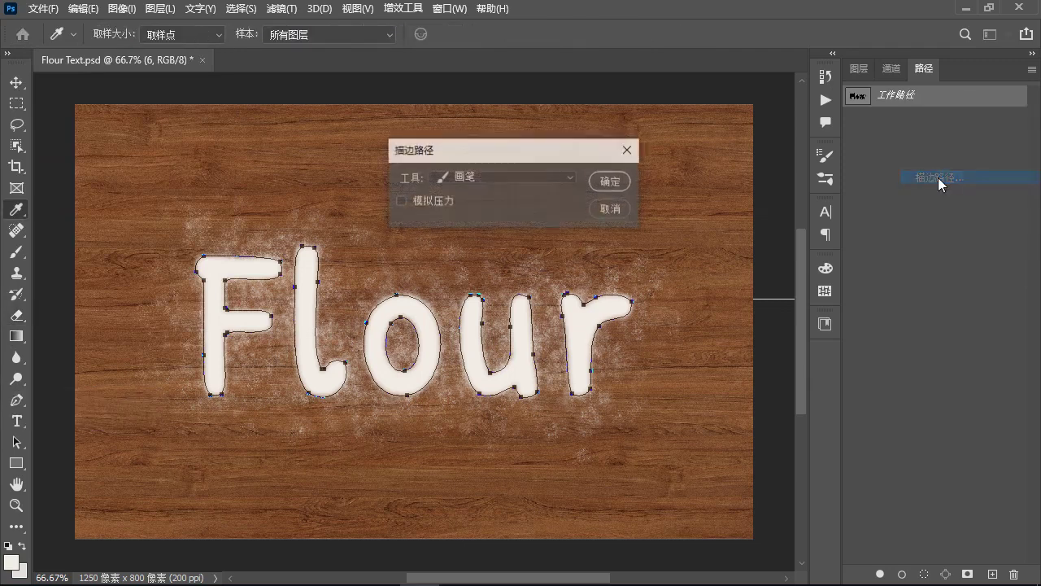
pyautogui.click(571, 178)
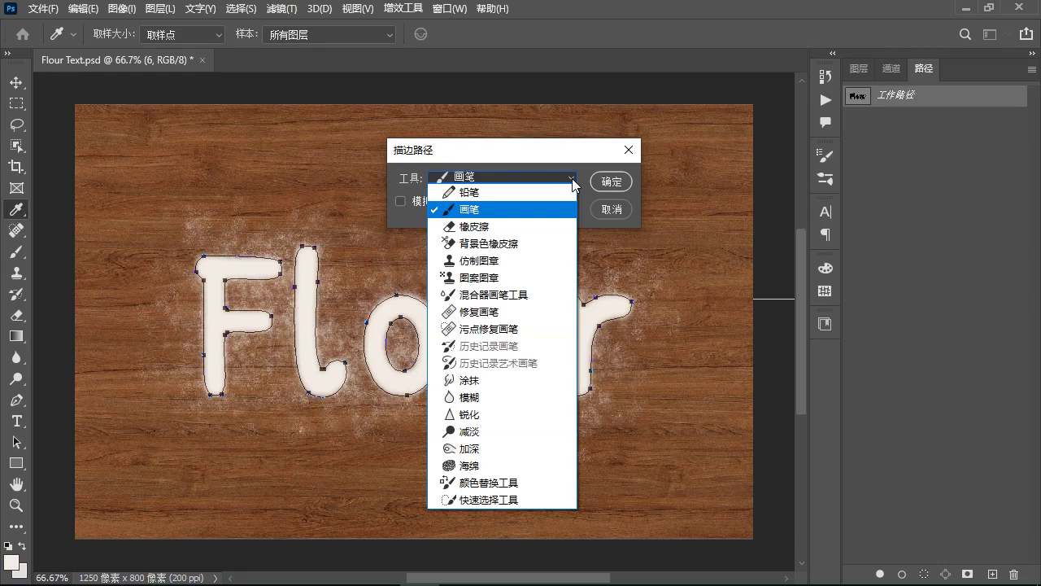
pyautogui.click(480, 226)
pyautogui.click(611, 181)
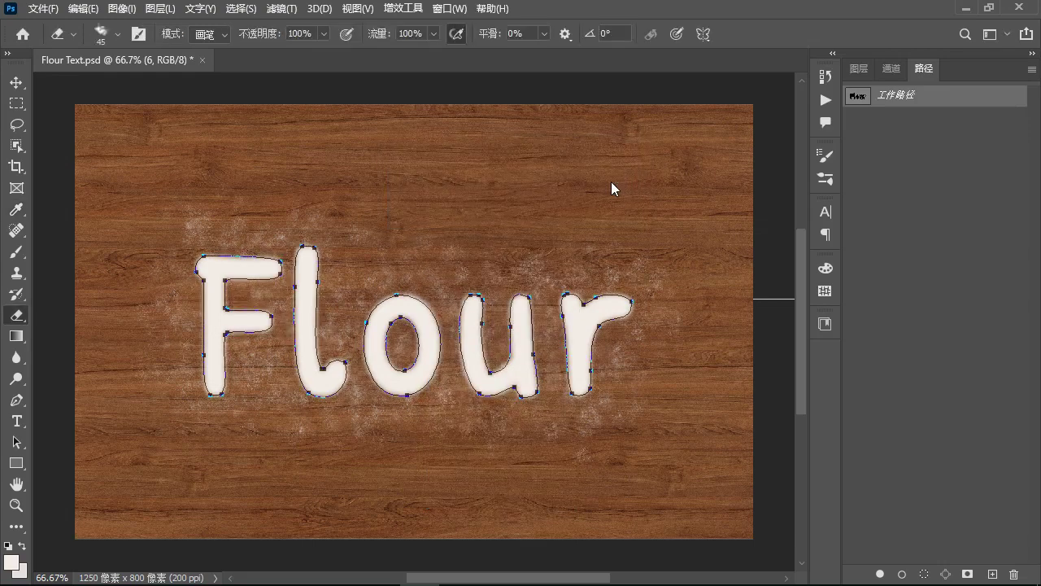
# Delete the current work path and create a new work path from the Flour text layer
pyautogui.click(1013, 575)
pyautogui.press('Return')
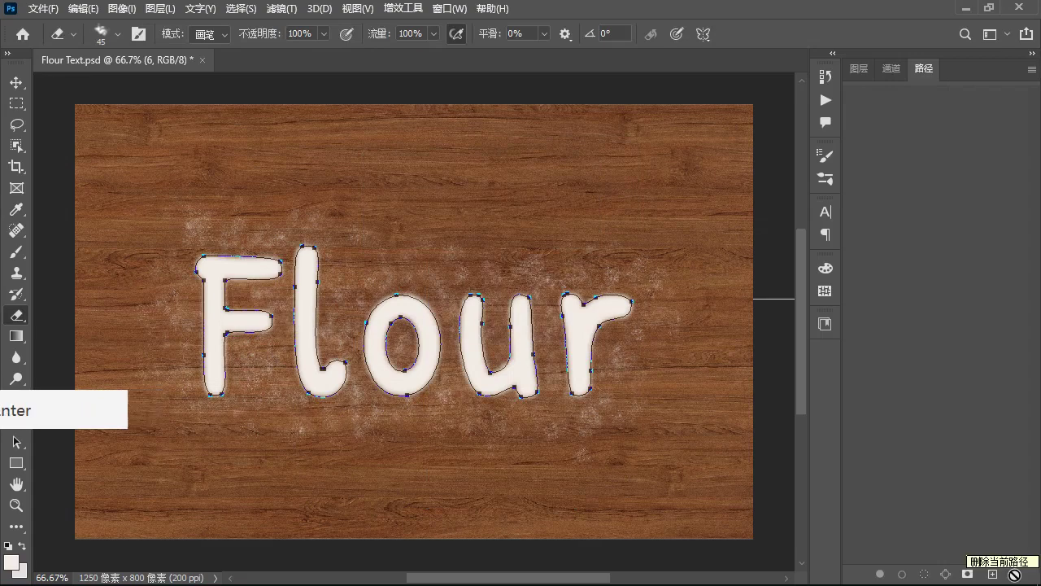
pyautogui.click(859, 69)
pyautogui.click(1014, 222)
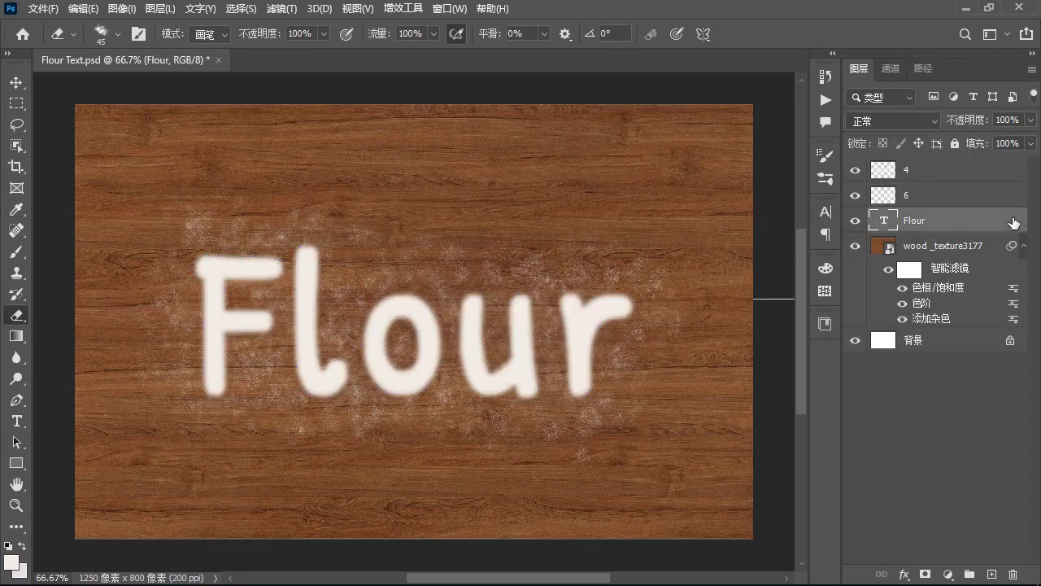
pyautogui.click(198, 9)
pyautogui.click(232, 173)
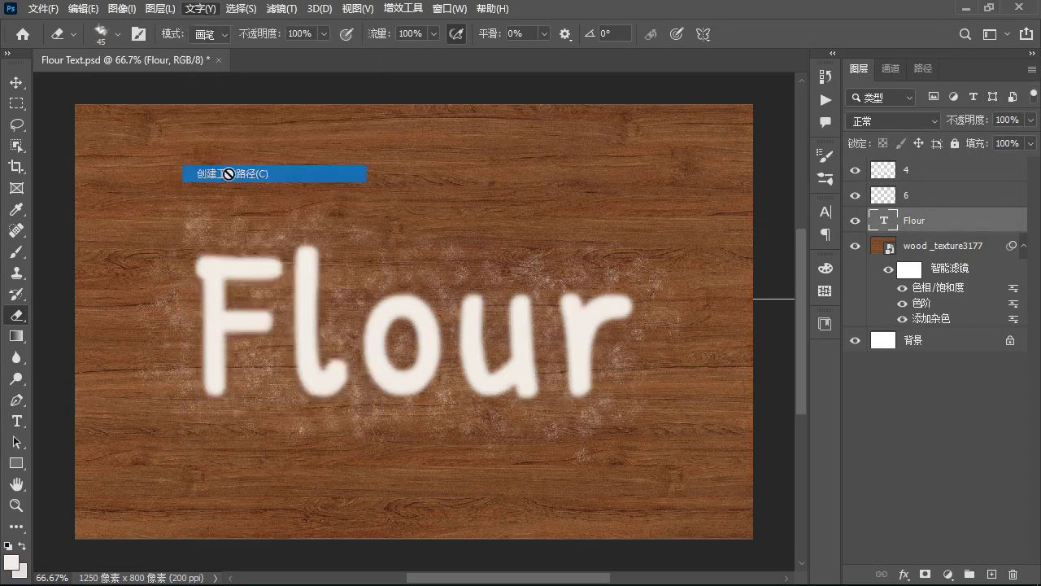
# Create a new layer named 7 directly above the Flour text layer
pyautogui.hotkey('shift', 'ctrl', 'n')
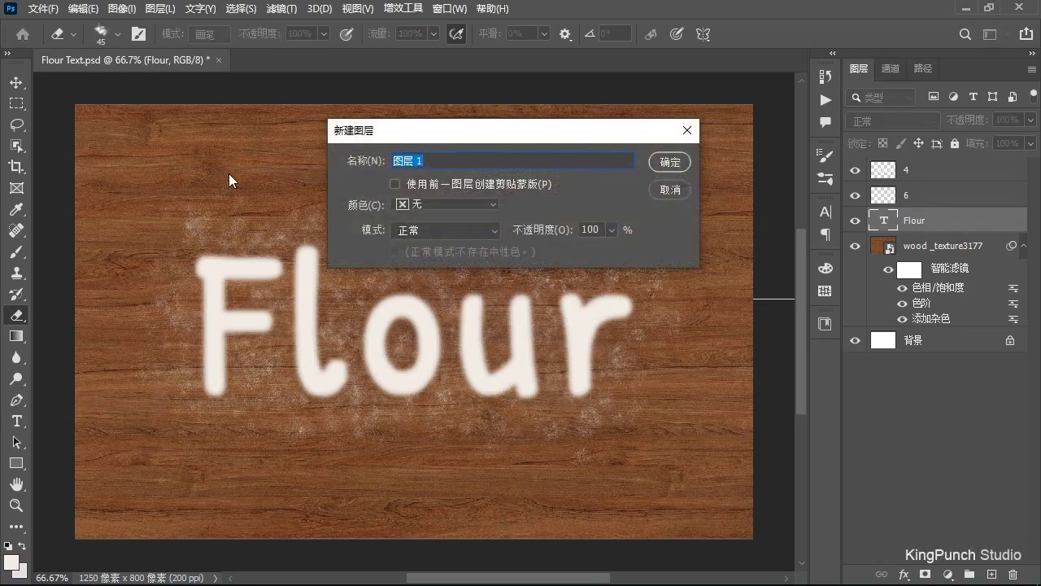
pyautogui.write('7')
pyautogui.click(670, 162)
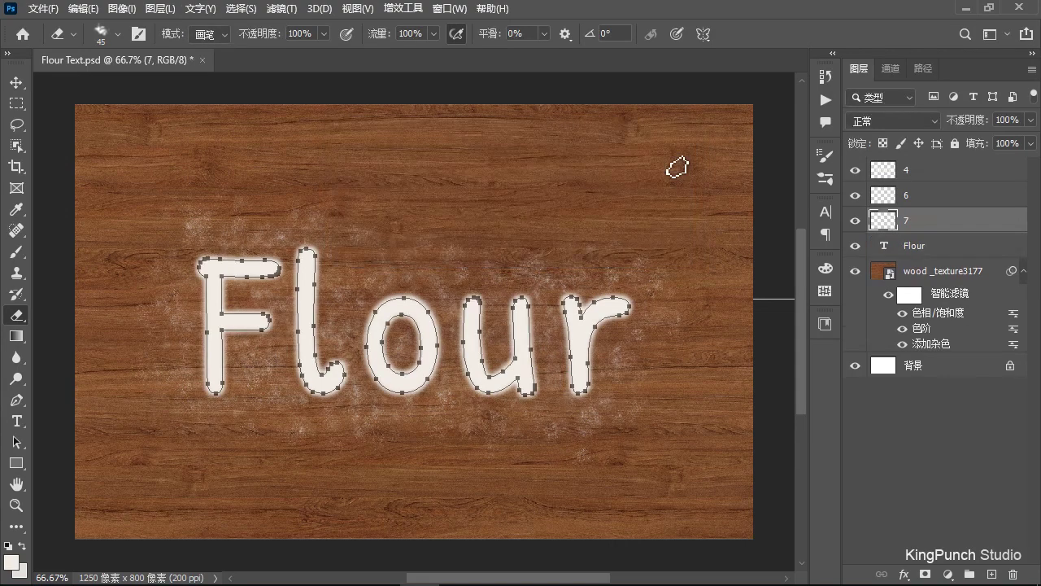
# Set the Eraser to the 5-pixel tip of the Flour brush set and stroke the work path on layer 7 with the Brush
pyautogui.click(102, 37)
pyautogui.click(72, 241)
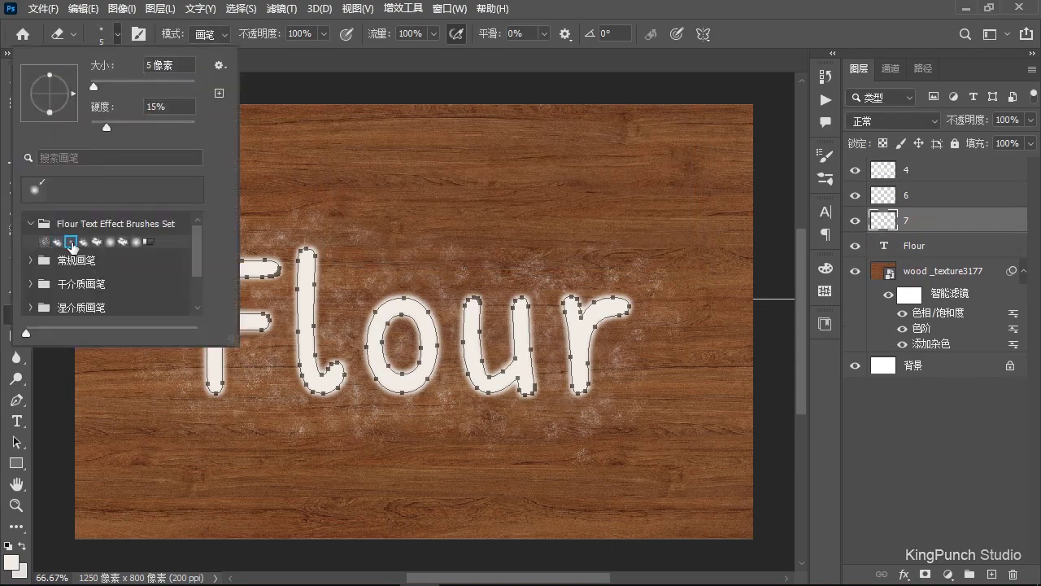
pyautogui.click(923, 69)
pyautogui.click(924, 68)
pyautogui.rightClick(934, 98)
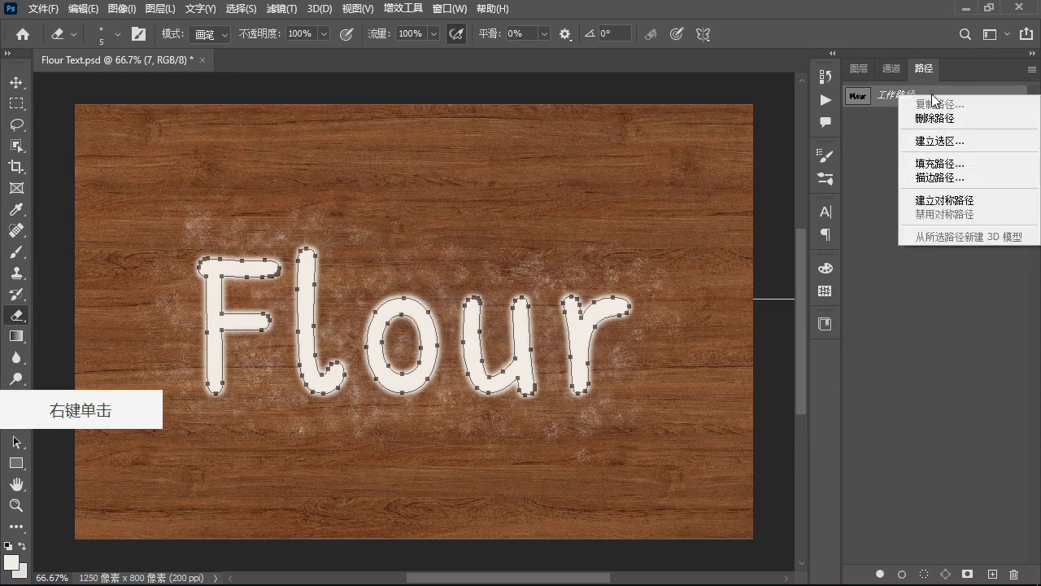
pyautogui.click(938, 178)
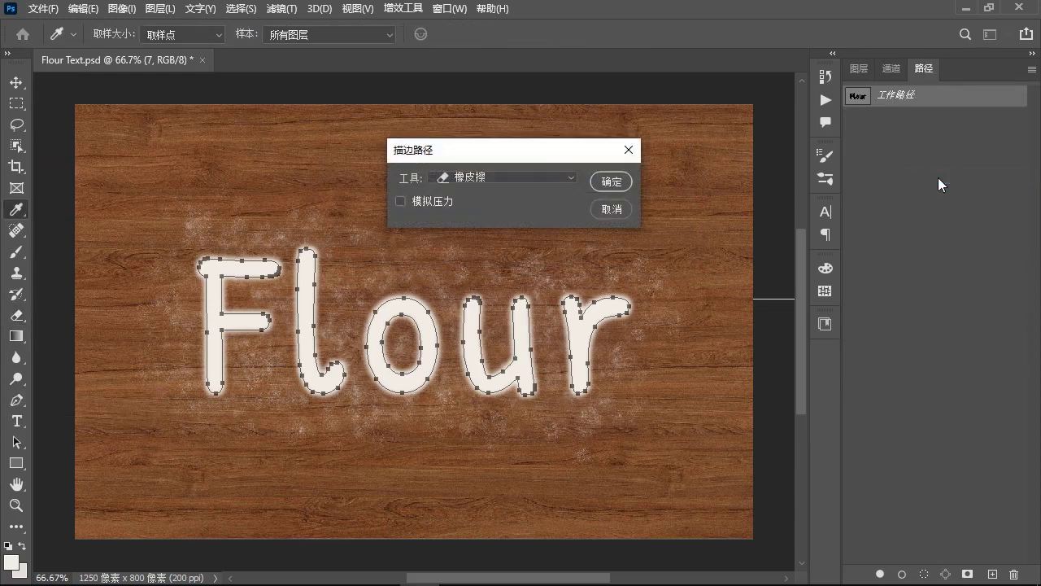
pyautogui.click(571, 178)
pyautogui.click(505, 206)
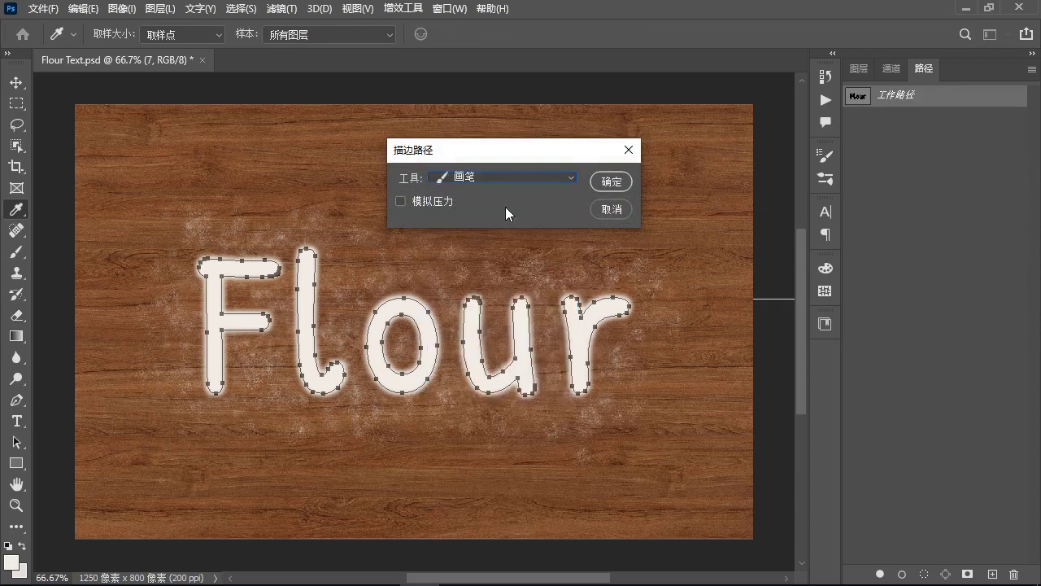
pyautogui.click(611, 182)
pyautogui.press('e')
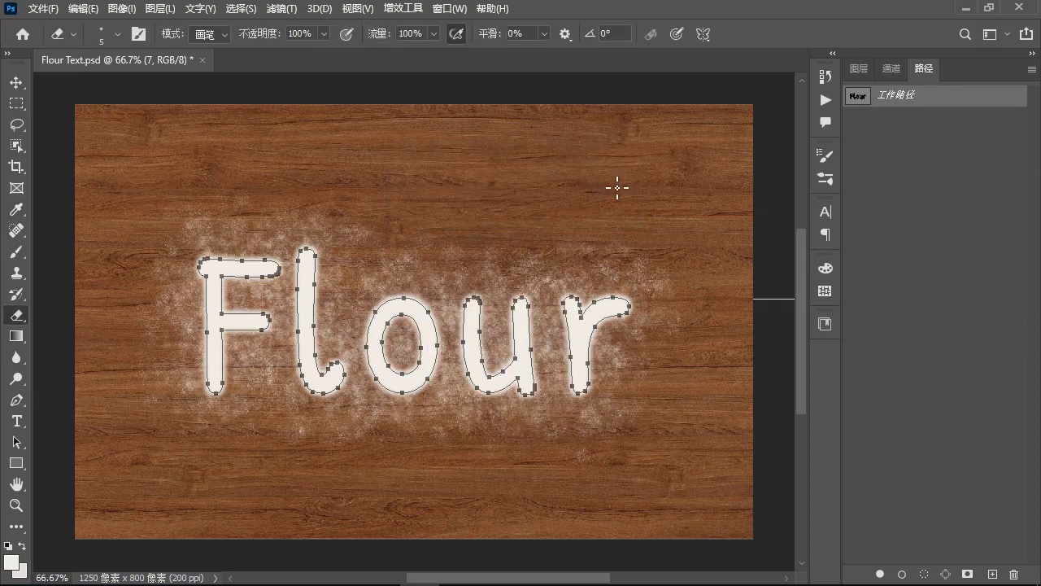
# Create a new layer named 5 directly above layer 6
pyautogui.click(859, 70)
pyautogui.click(1012, 198)
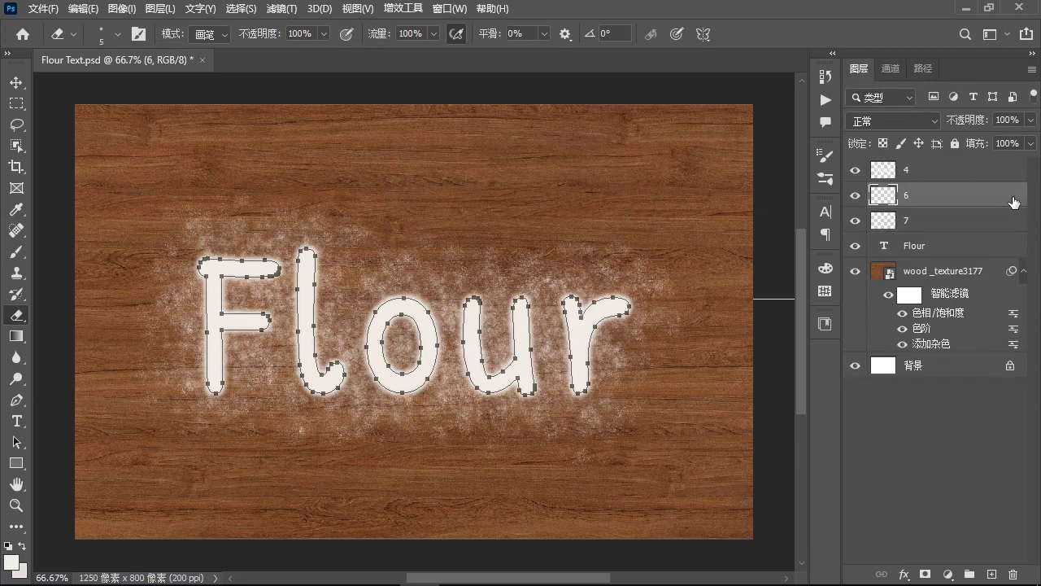
pyautogui.hotkey('ctrl', 'shift', 'n')
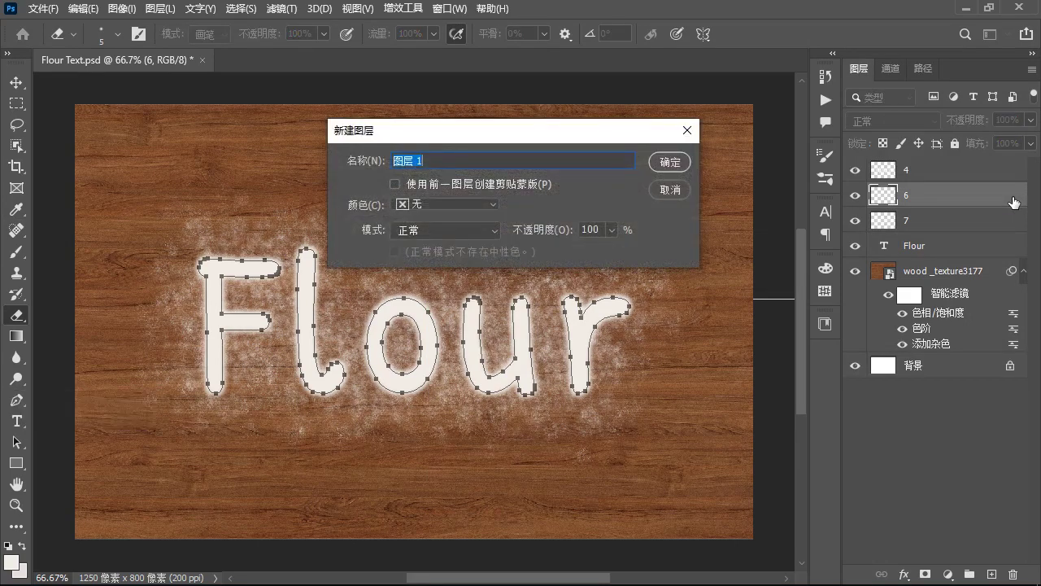
pyautogui.write('5')
pyautogui.click(671, 162)
# Stroke the work path on layer 5 with the Brush, using the fourth, 45-pixel tip of the Flour brush set
pyautogui.press('b')
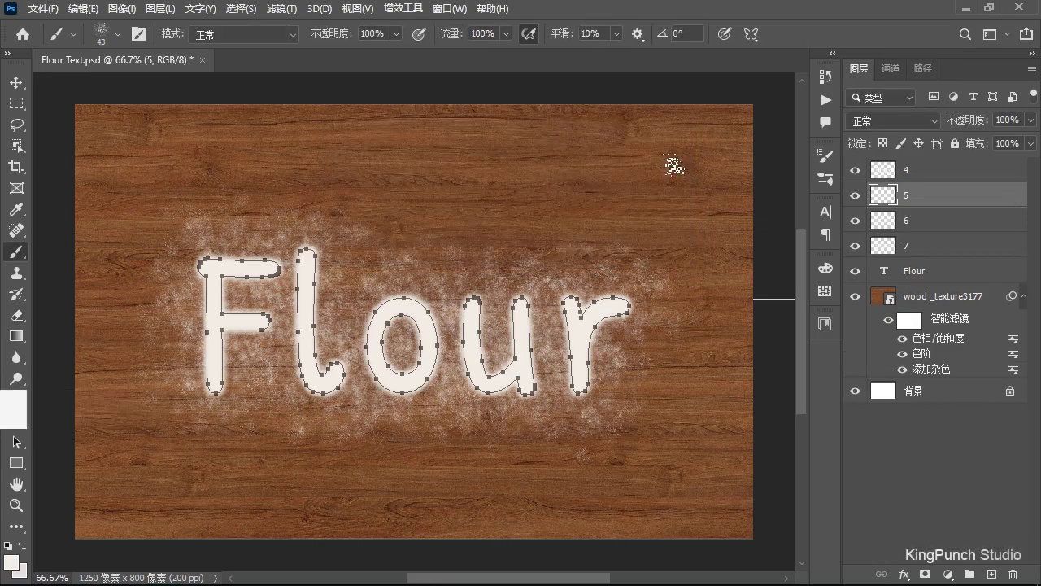
pyautogui.click(102, 35)
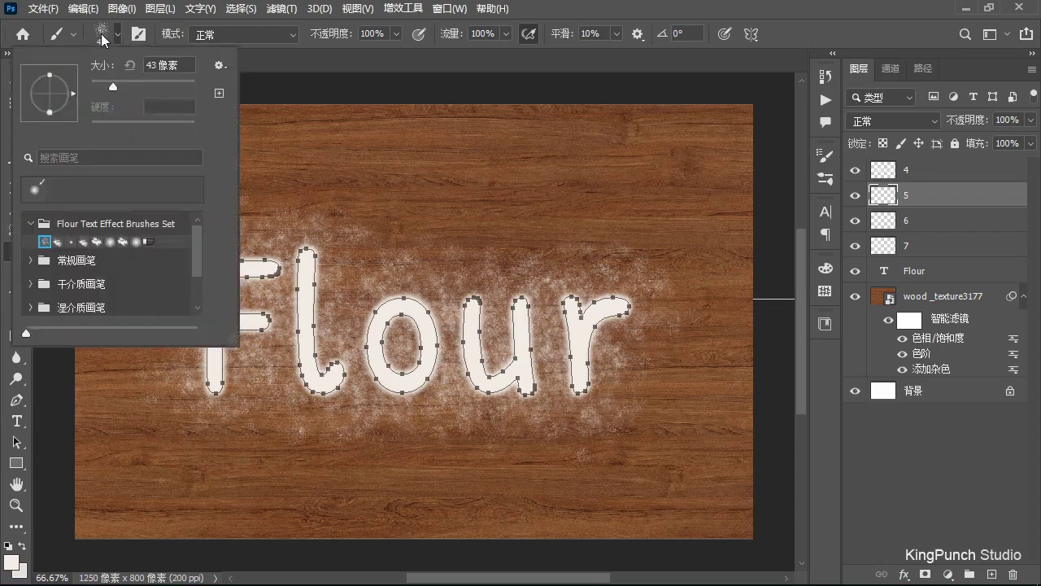
pyautogui.click(84, 241)
pyautogui.click(924, 68)
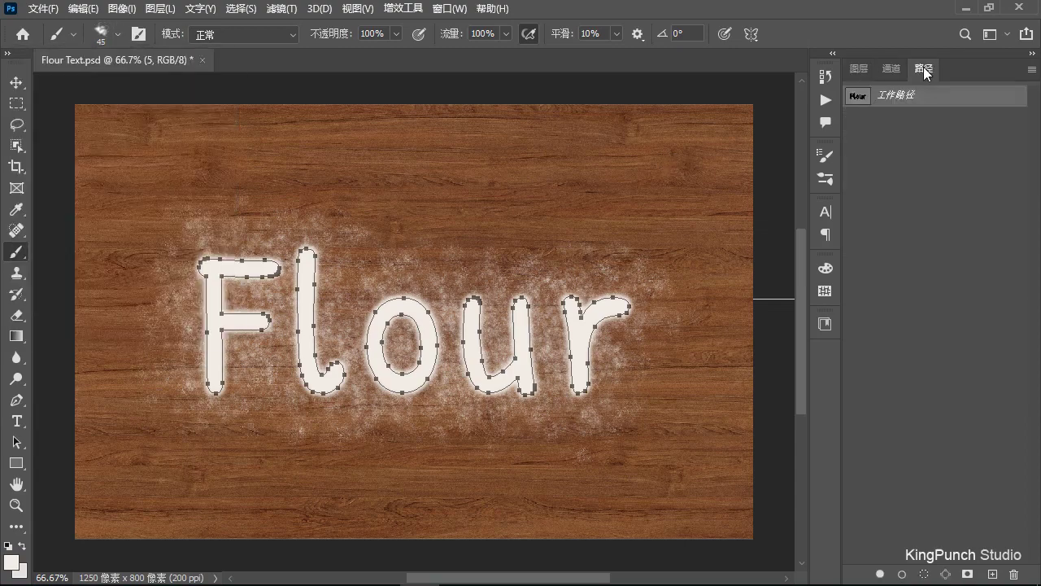
pyautogui.rightClick(931, 94)
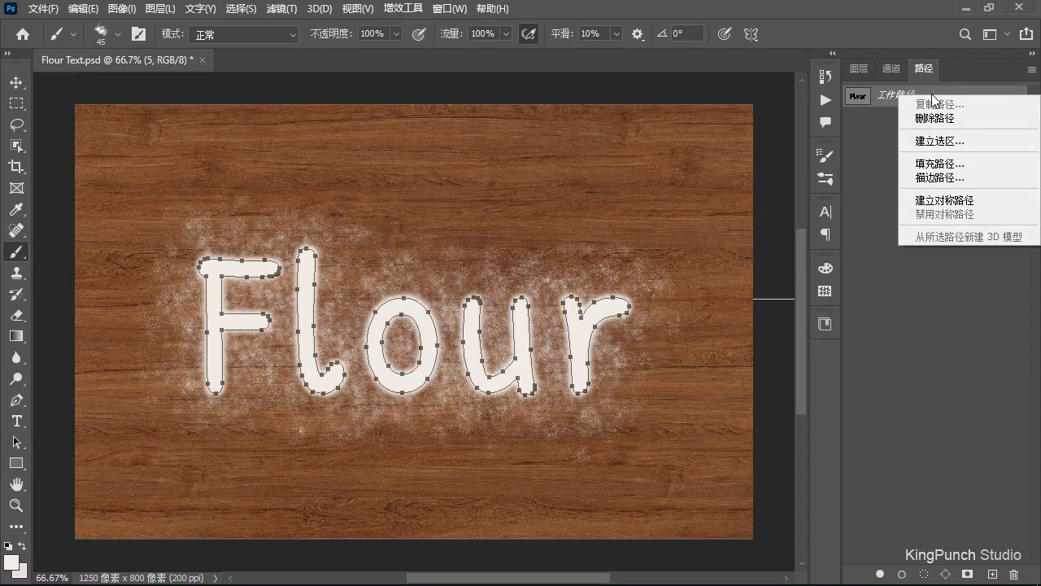
pyautogui.keyDown('alt'); pyautogui.click(935, 177); pyautogui.keyUp('alt')
pyautogui.click(572, 178)
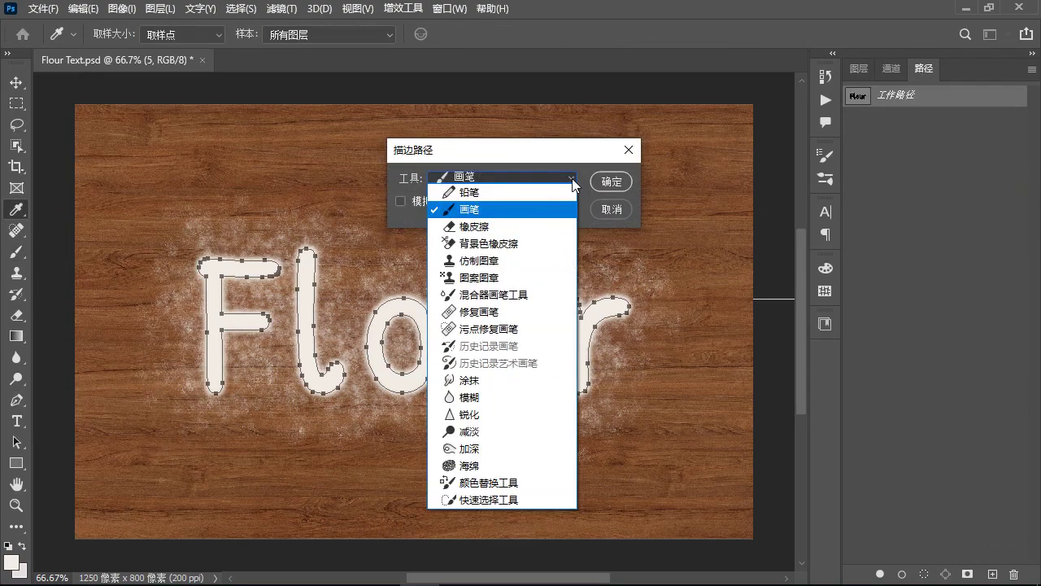
pyautogui.click(505, 207)
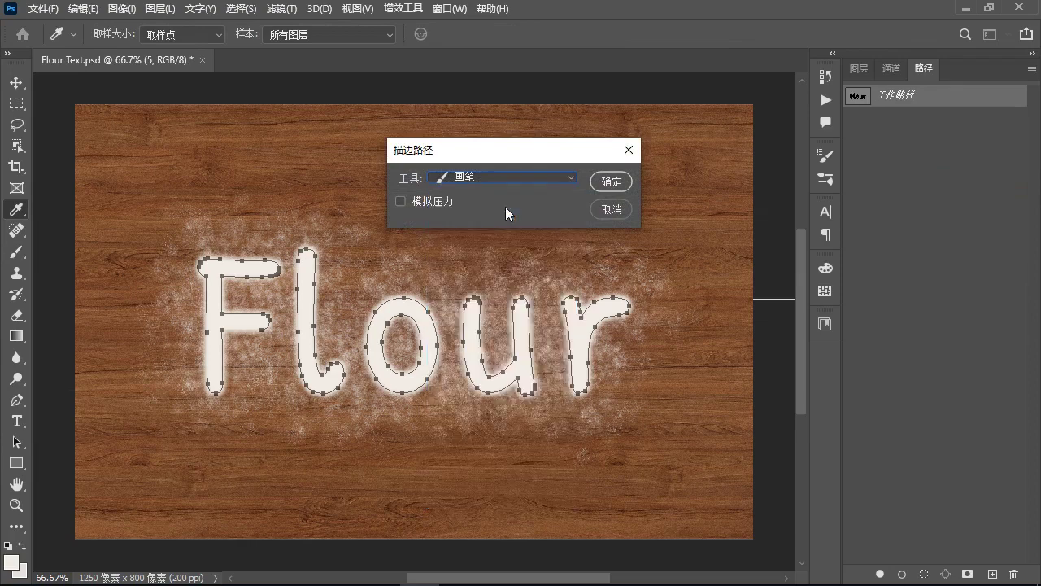
pyautogui.click(611, 182)
# Stroke the work path on layer 5 a second time with the same 45-pixel brush
pyautogui.rightClick(932, 100)
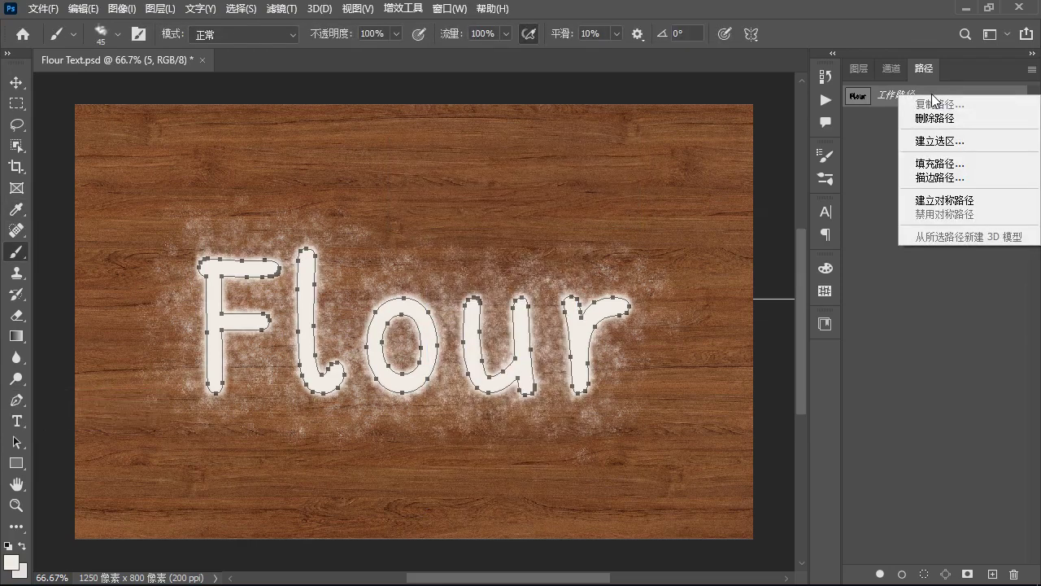
pyautogui.press('i')
pyautogui.click(938, 178)
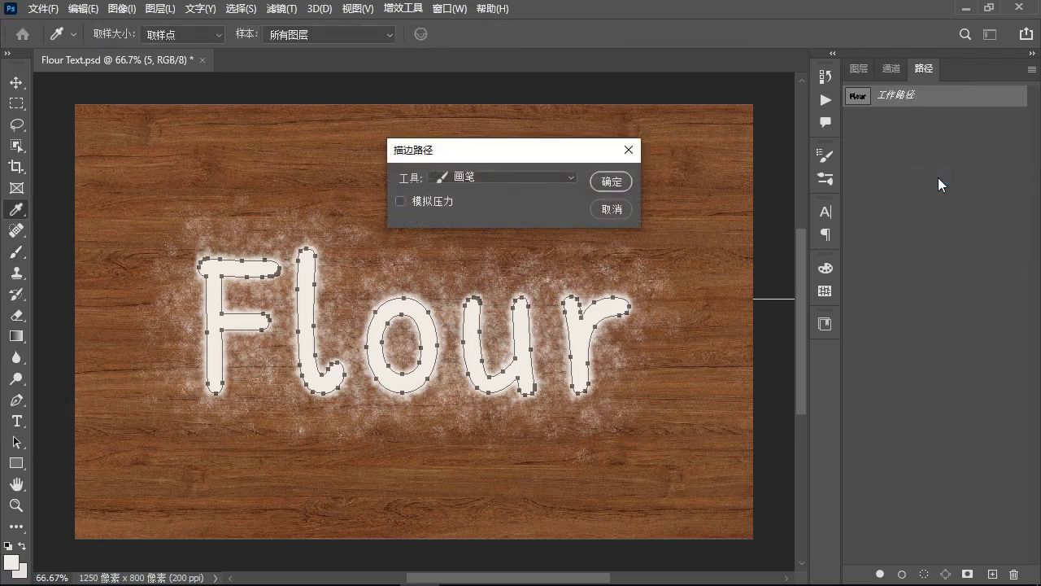
pyautogui.press('b')
pyautogui.click(613, 183)
# Stroke the work path on layer 5 a third time with the same 45-pixel brush
pyautogui.rightClick(932, 94)
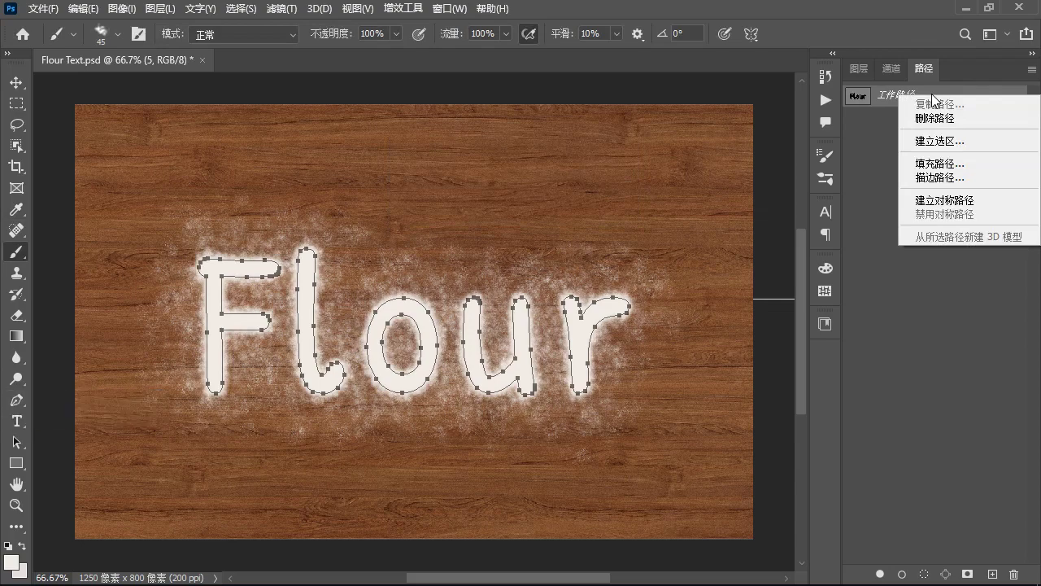
pyautogui.click(939, 177)
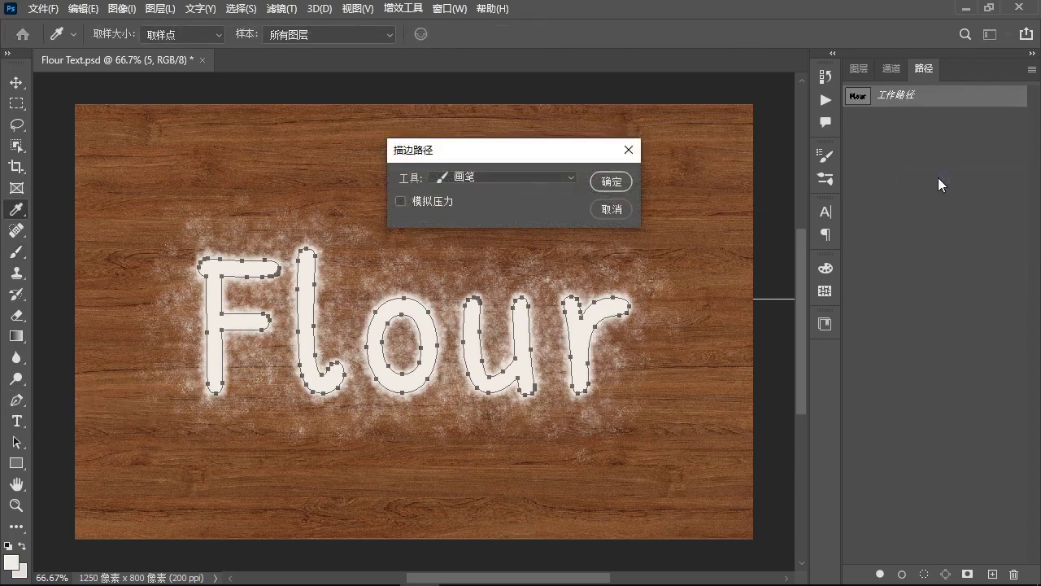
pyautogui.click(615, 184)
# Set the Eraser to the fifth, 17-pixel tip of the Flour brush set and stroke the work path on layer 5 with the Eraser
pyautogui.press('e')
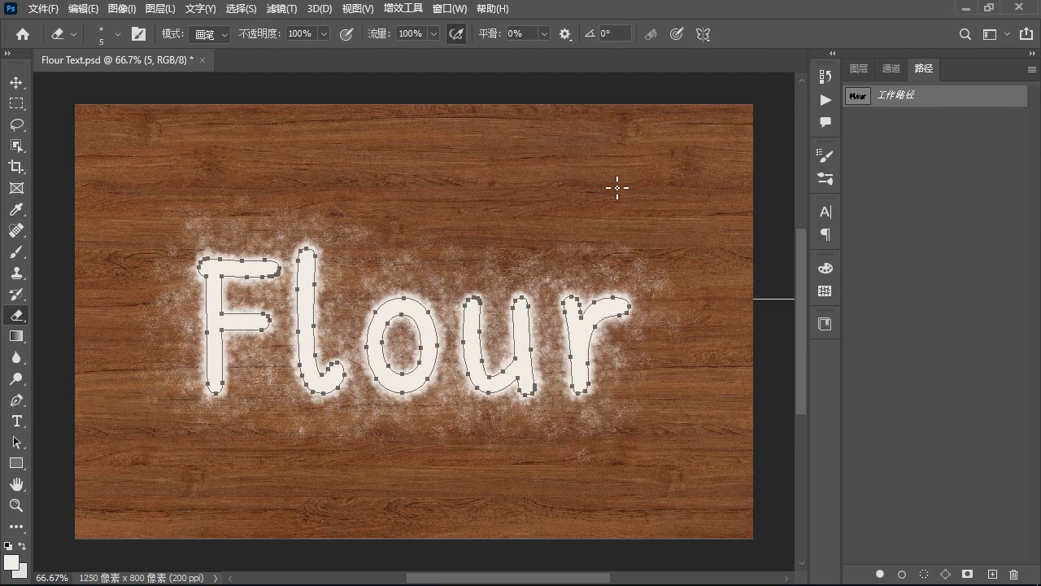
pyautogui.click(103, 35)
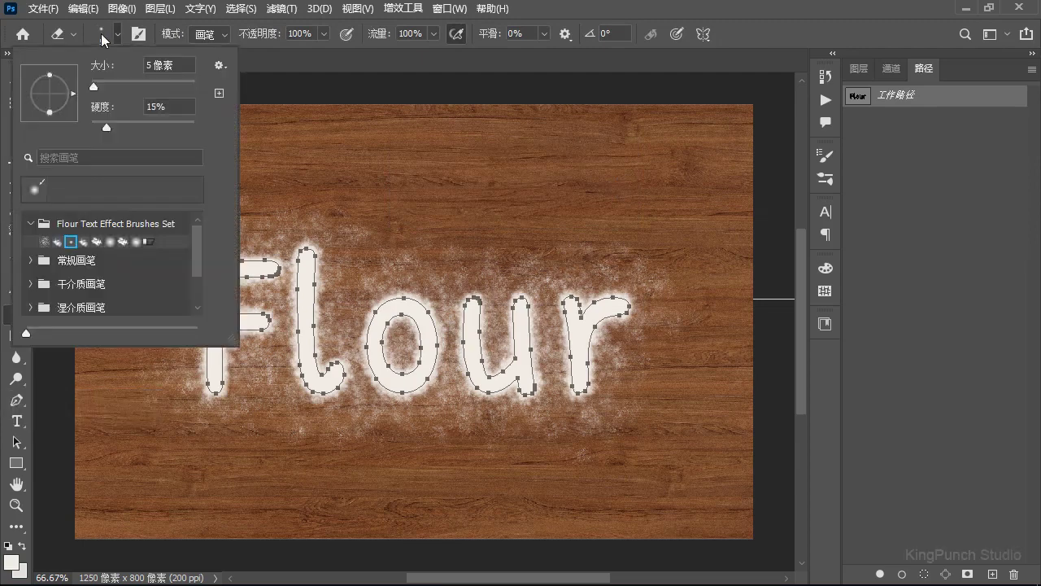
pyautogui.click(97, 241)
pyautogui.rightClick(932, 94)
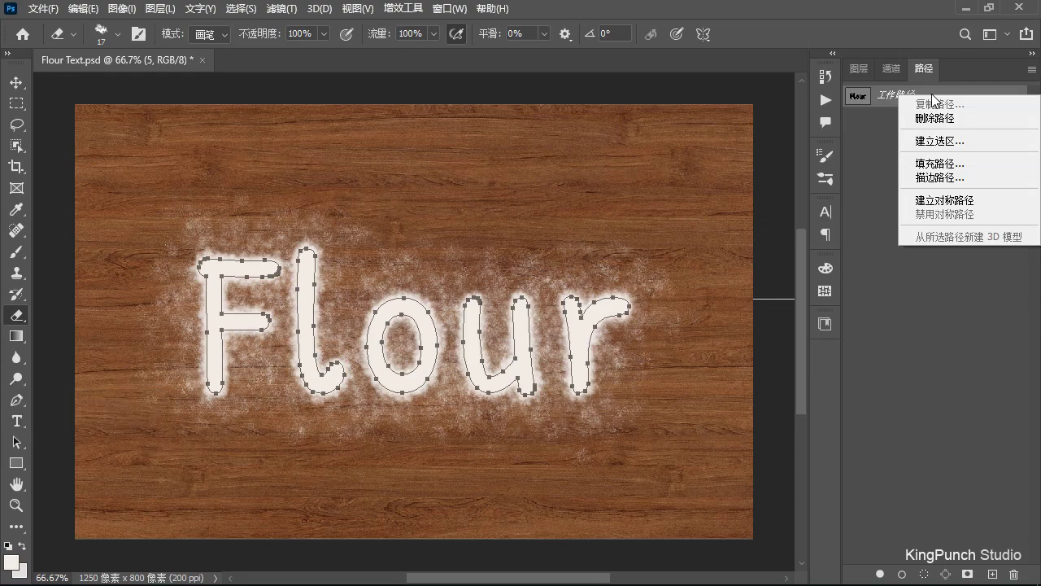
pyautogui.click(938, 177)
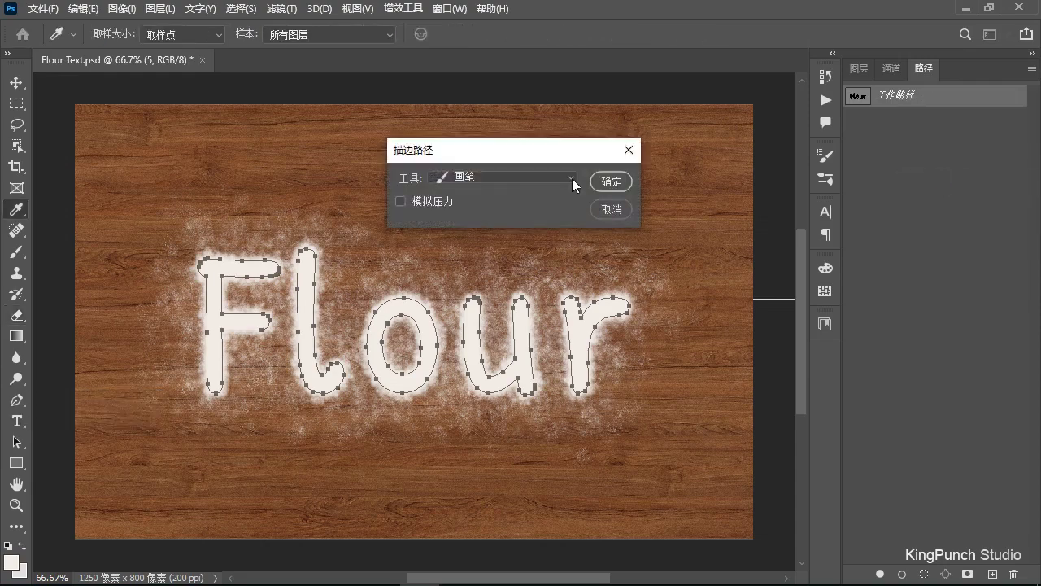
pyautogui.click(571, 178)
pyautogui.click(503, 227)
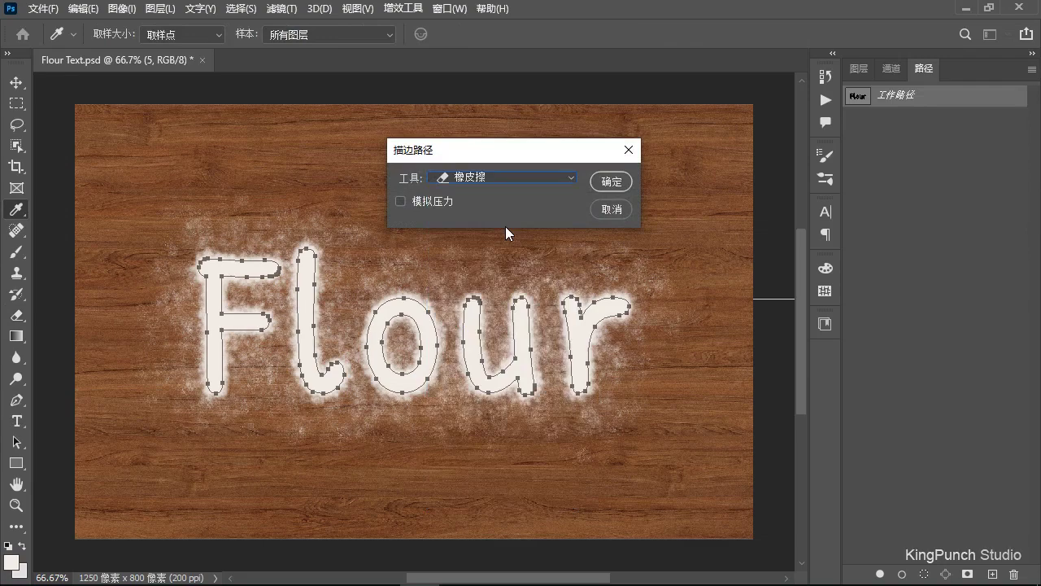
pyautogui.click(609, 181)
# Create a new layer named 3 directly above layer 4
pyautogui.click(859, 70)
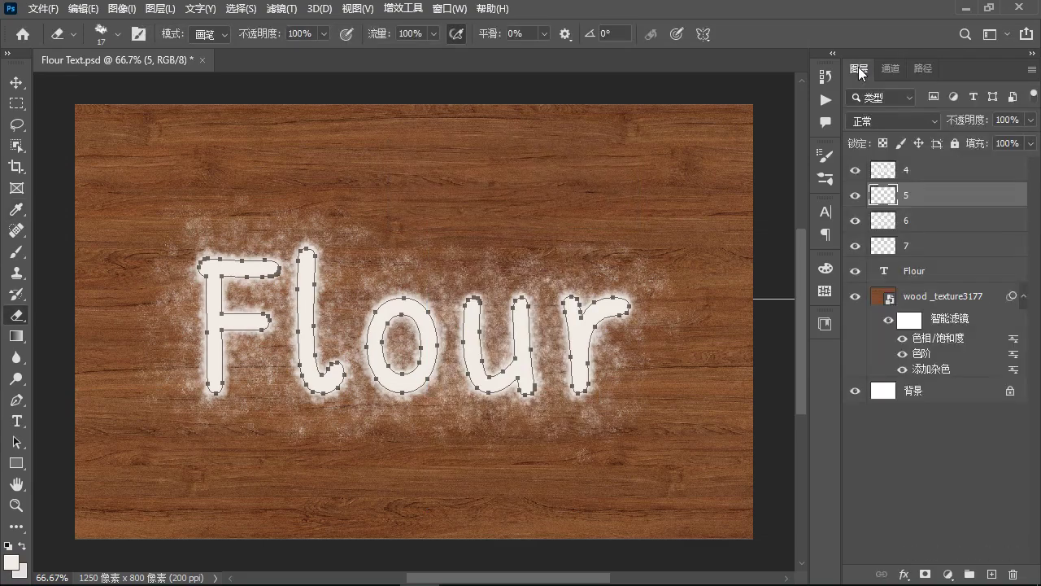
pyautogui.click(1014, 170)
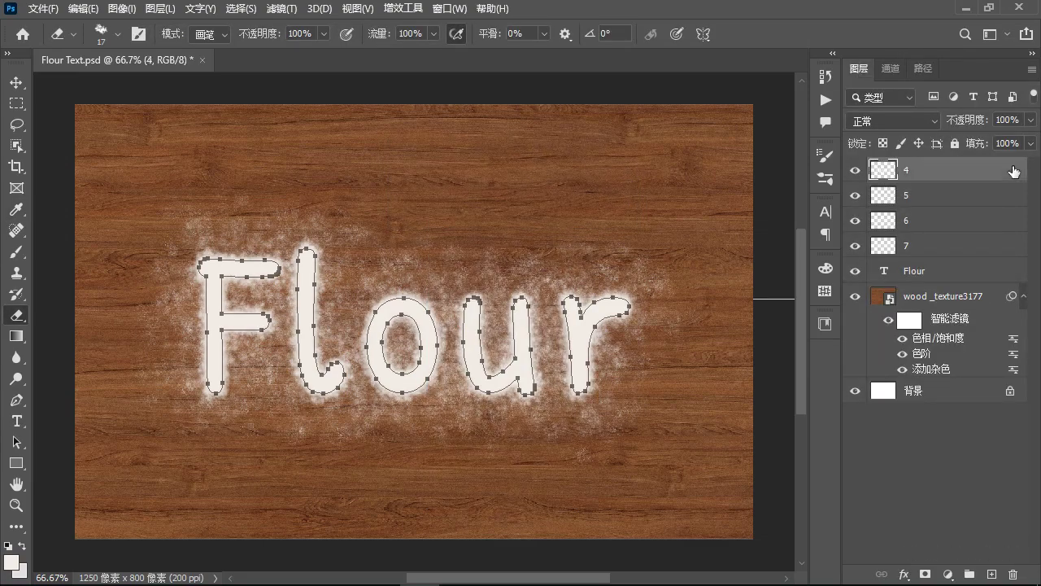
pyautogui.hotkey('ctrl', 'shift', 'n')
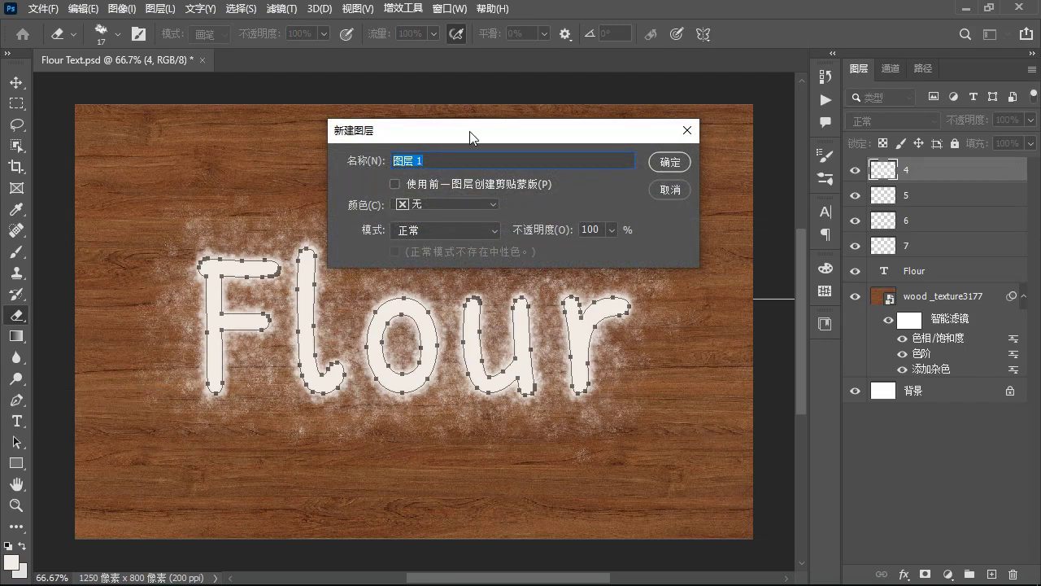
pyautogui.write('3')
pyautogui.click(672, 162)
# Stroke the work path on layer 3 with the Brush, using the sixth, 20-pixel soft tip of the Flour brush set
pyautogui.press('b')
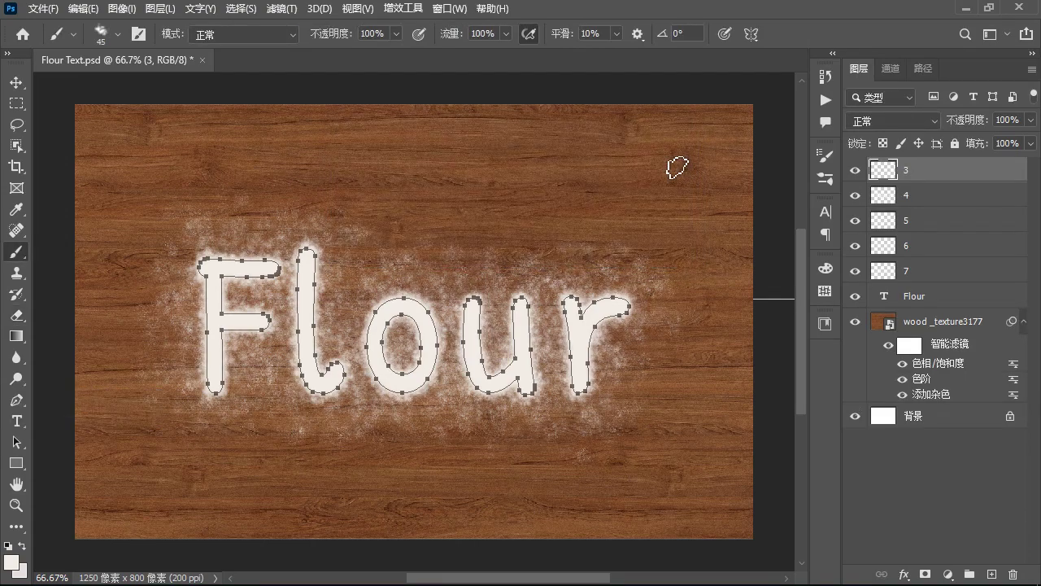
pyautogui.click(102, 34)
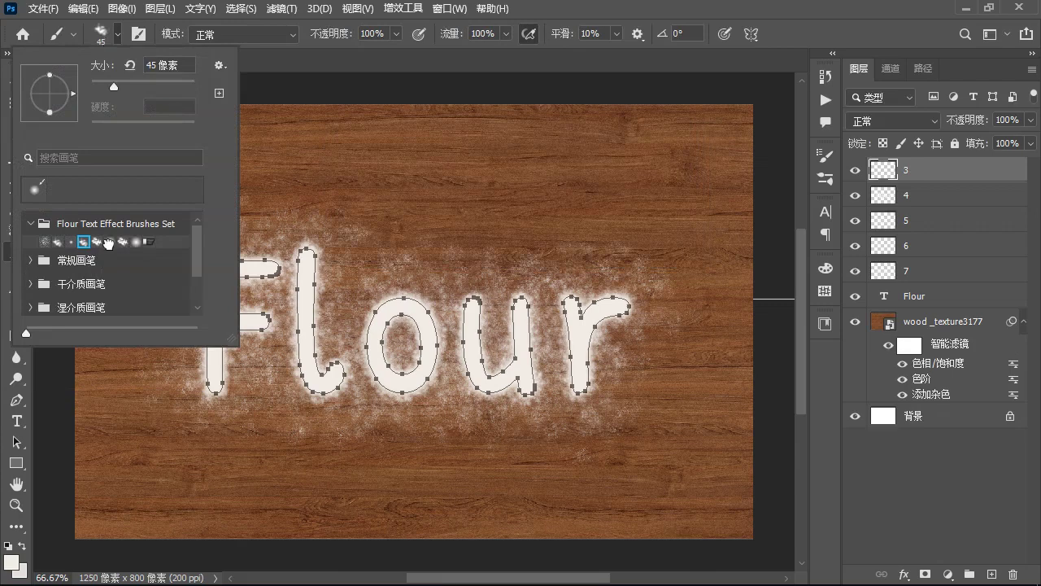
pyautogui.click(109, 243)
pyautogui.click(923, 69)
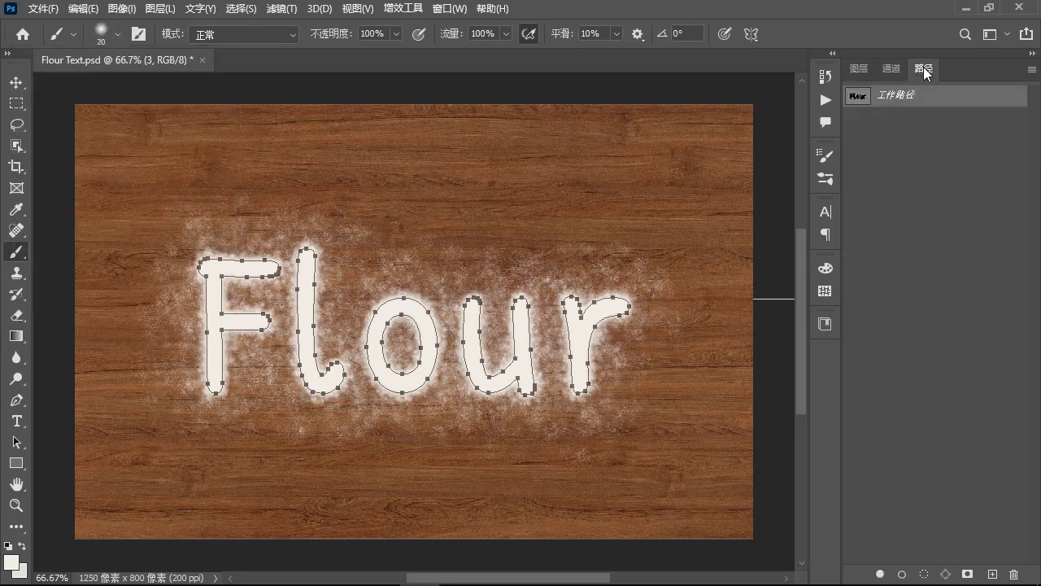
pyautogui.rightClick(932, 96)
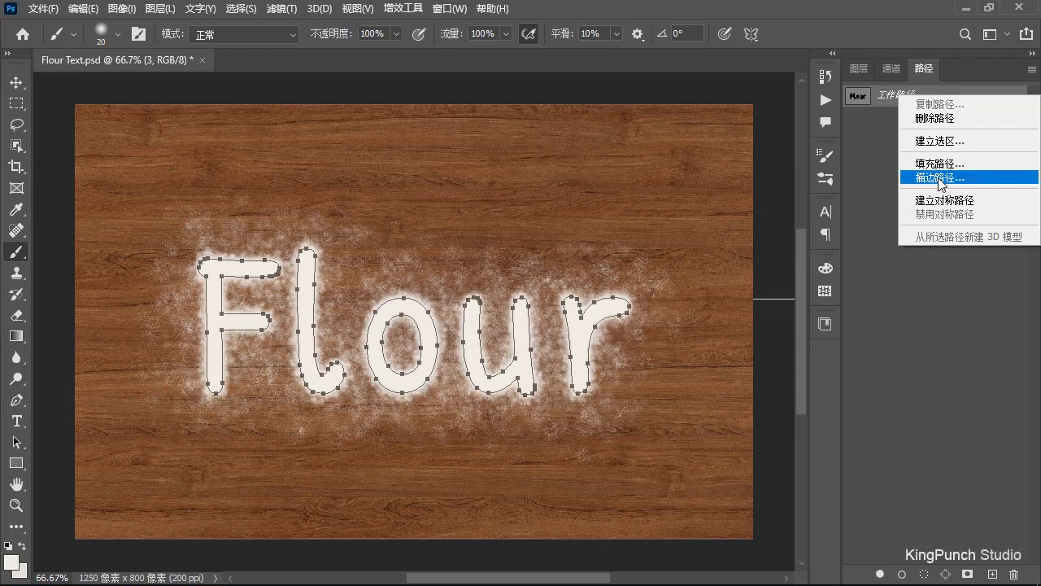
pyautogui.click(939, 177)
pyautogui.click(569, 177)
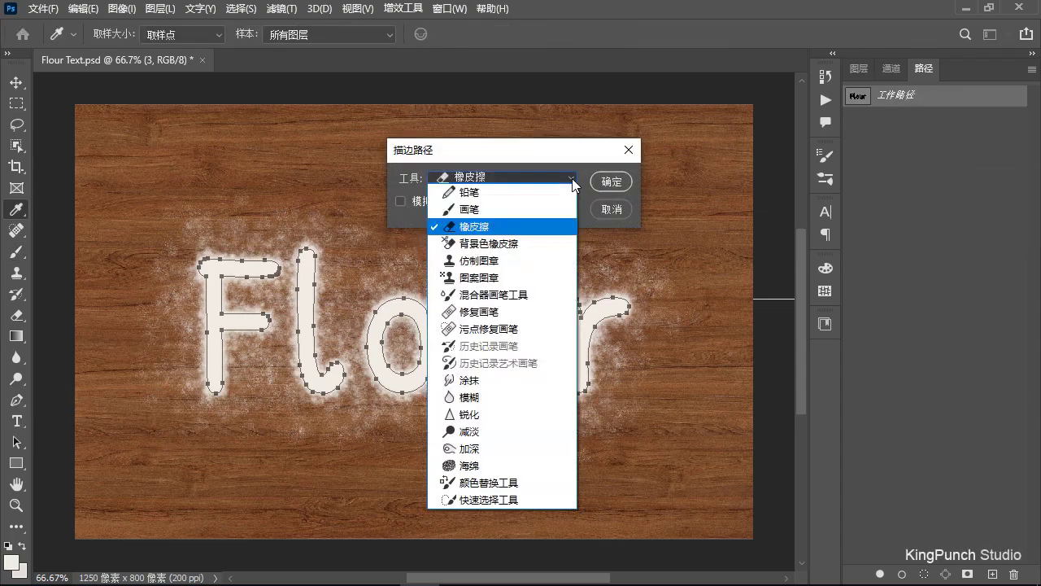
pyautogui.click(505, 208)
pyautogui.click(611, 181)
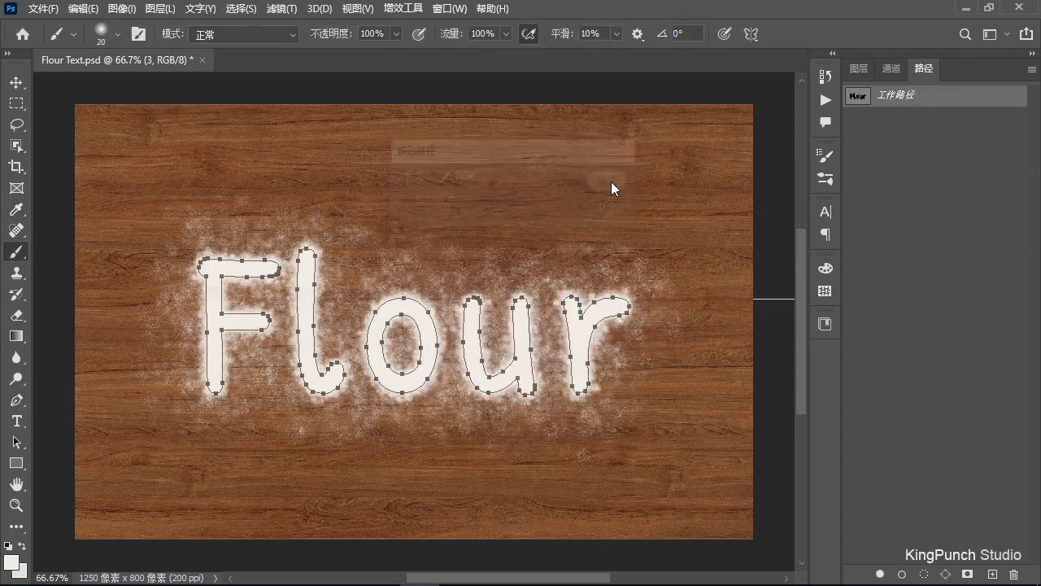
# Set the Eraser to the same soft 20-pixel tip and stroke the work path on layer 3 with the Eraser
pyautogui.press('e')
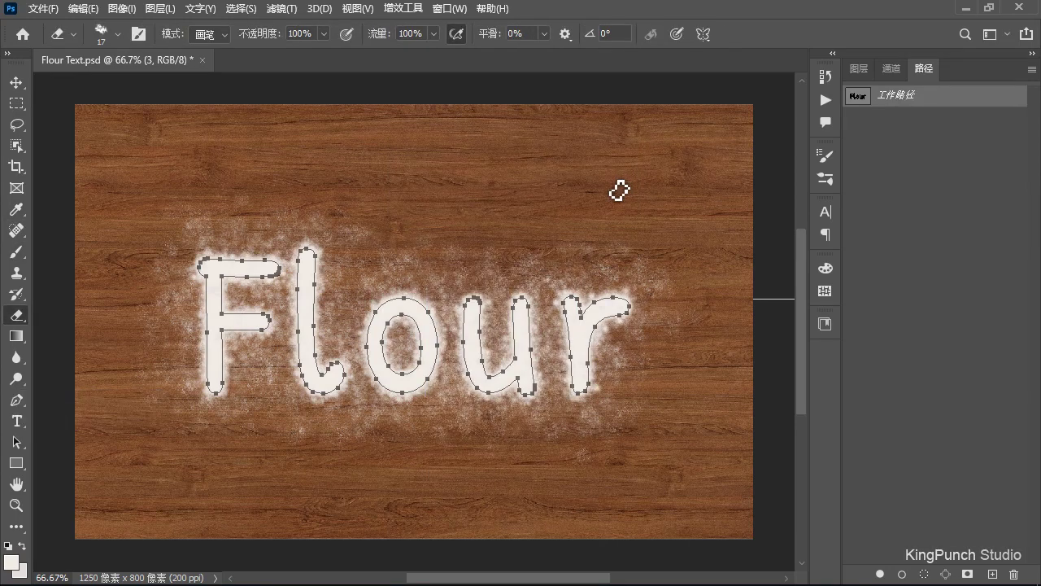
pyautogui.click(102, 35)
pyautogui.click(109, 242)
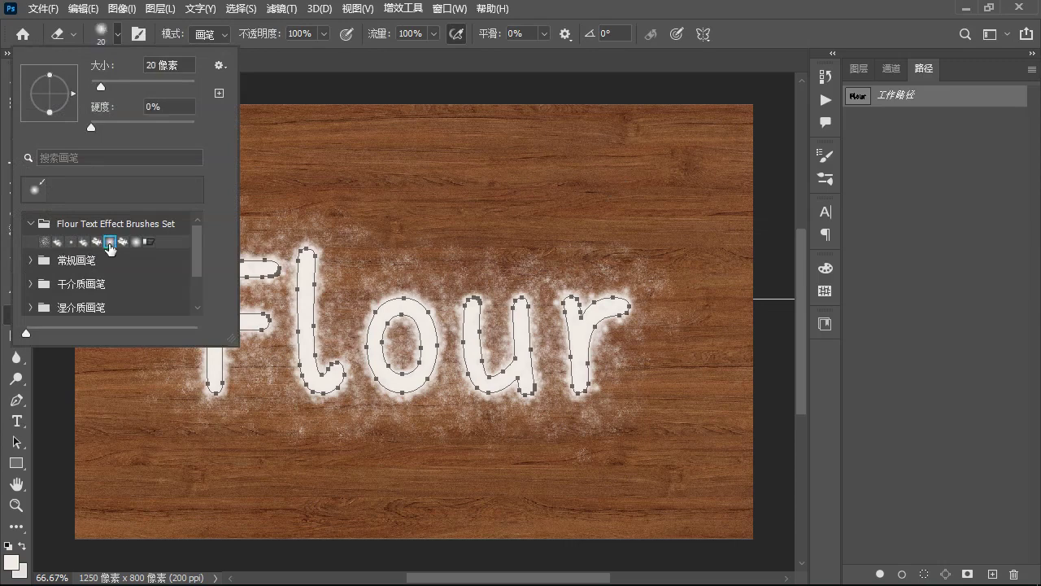
pyautogui.rightClick(931, 95)
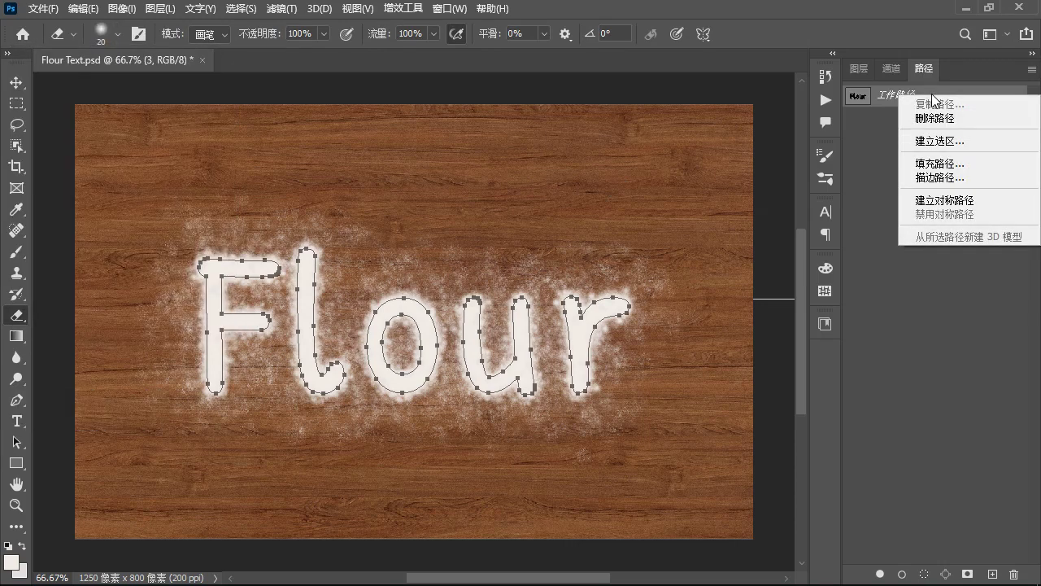
pyautogui.click(938, 177)
pyautogui.click(571, 178)
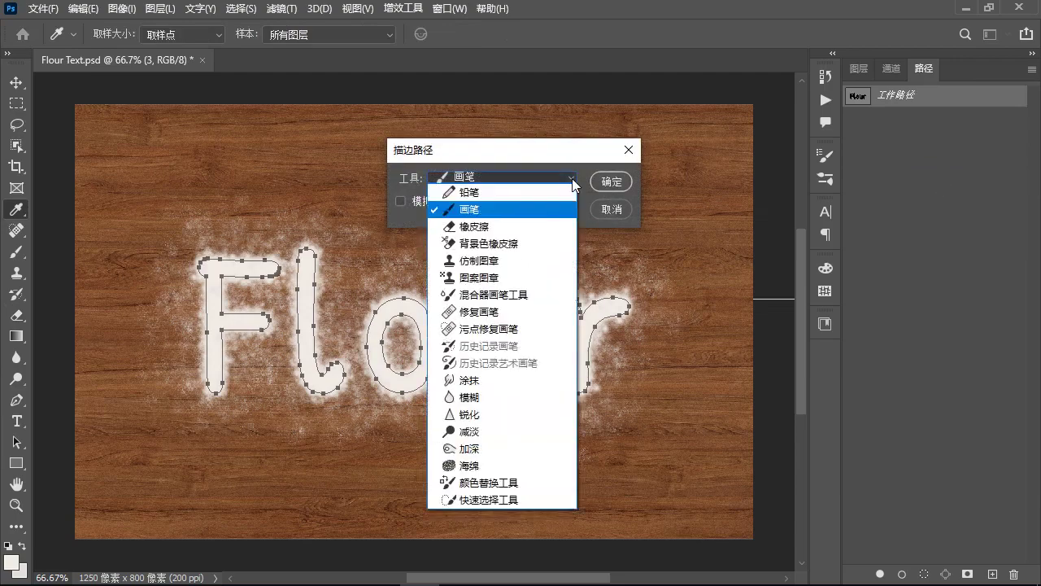
pyautogui.click(505, 225)
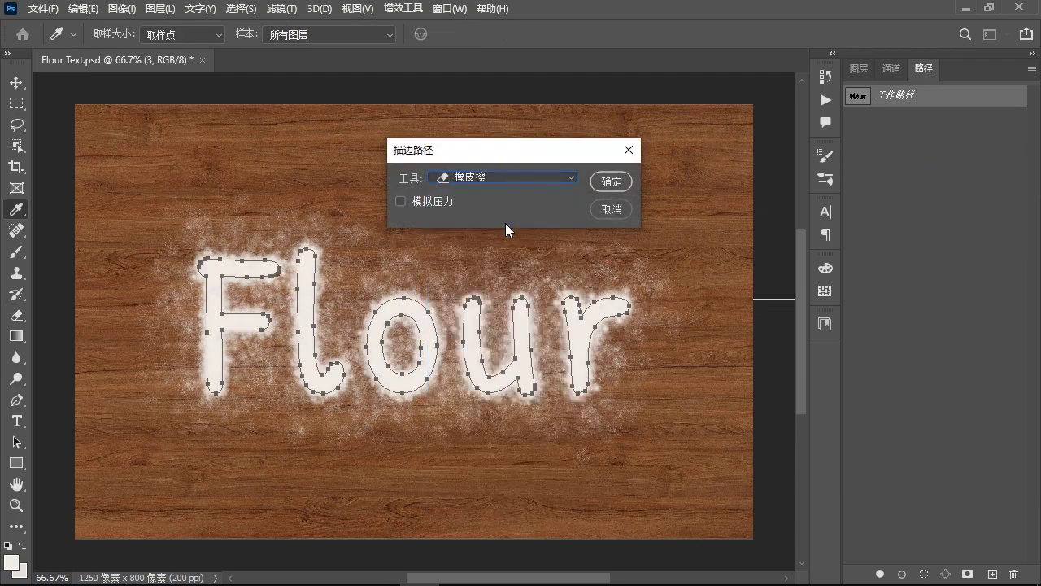
pyautogui.click(612, 182)
# Delete the current work path and load the outline of the Flour text layer as a selection
pyautogui.click(1013, 575)
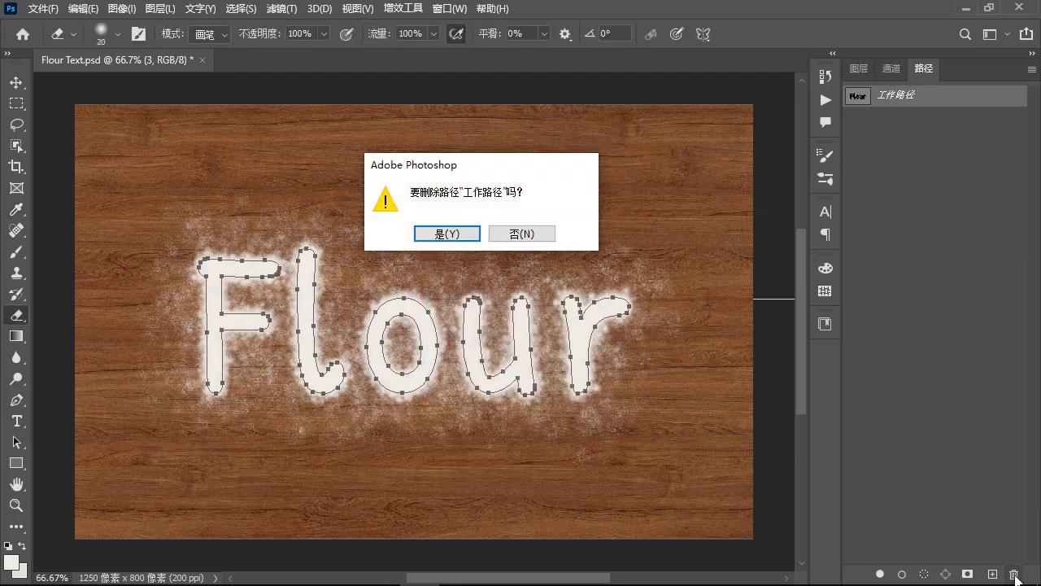
pyautogui.press('Return')
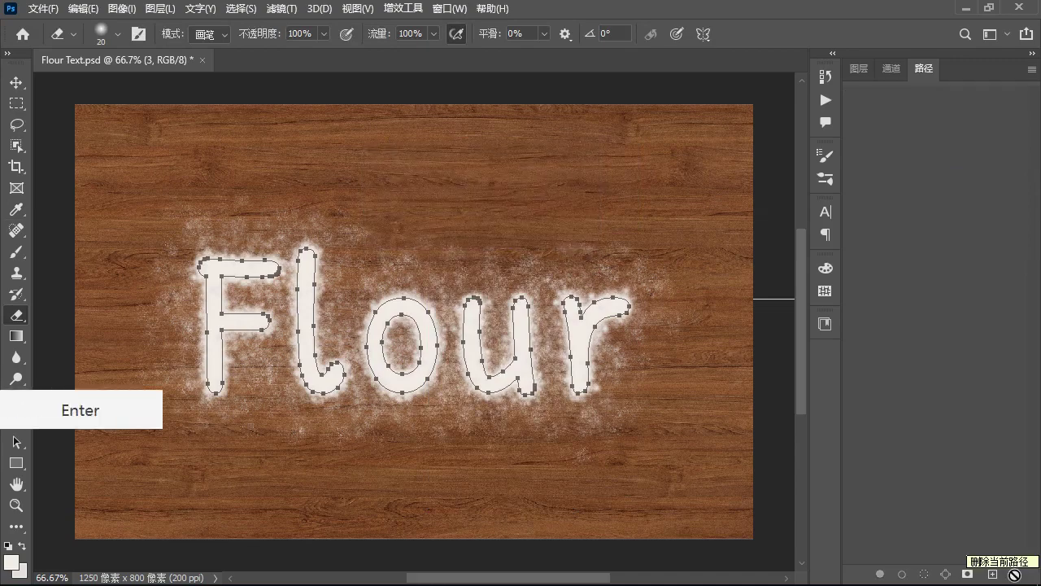
pyautogui.click(858, 69)
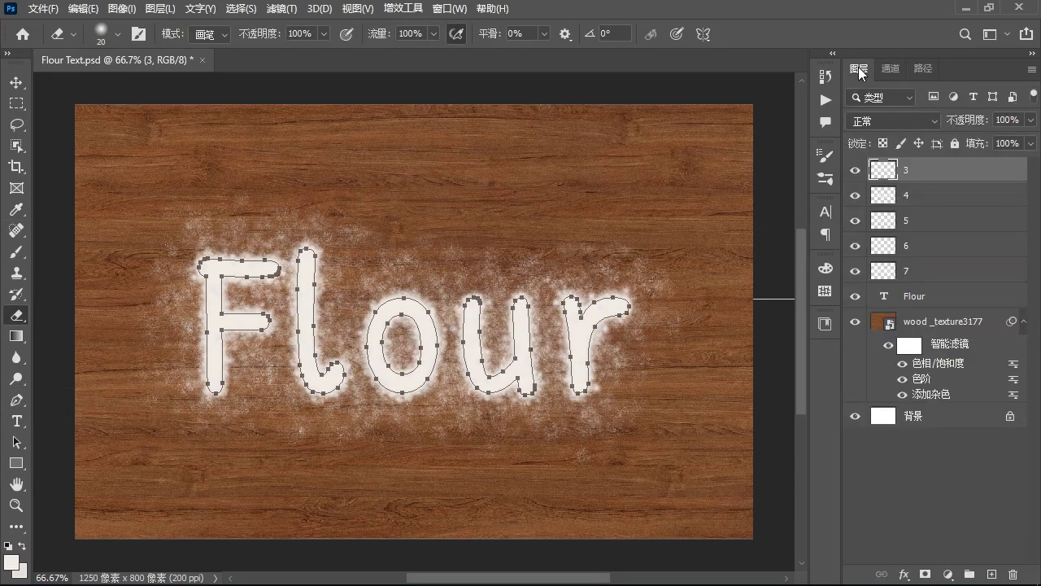
pyautogui.keyDown('ctrl'); pyautogui.click(884, 298); pyautogui.keyUp('ctrl')
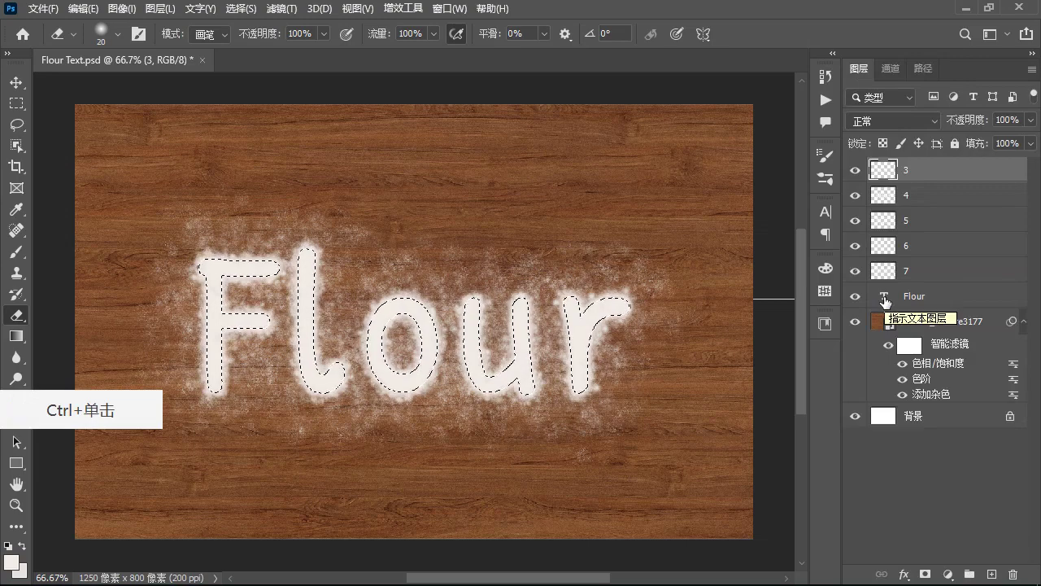
# Contract the text selection by 10 pixels and convert it into a new work path
pyautogui.click(240, 10)
pyautogui.moveTo(262, 278)
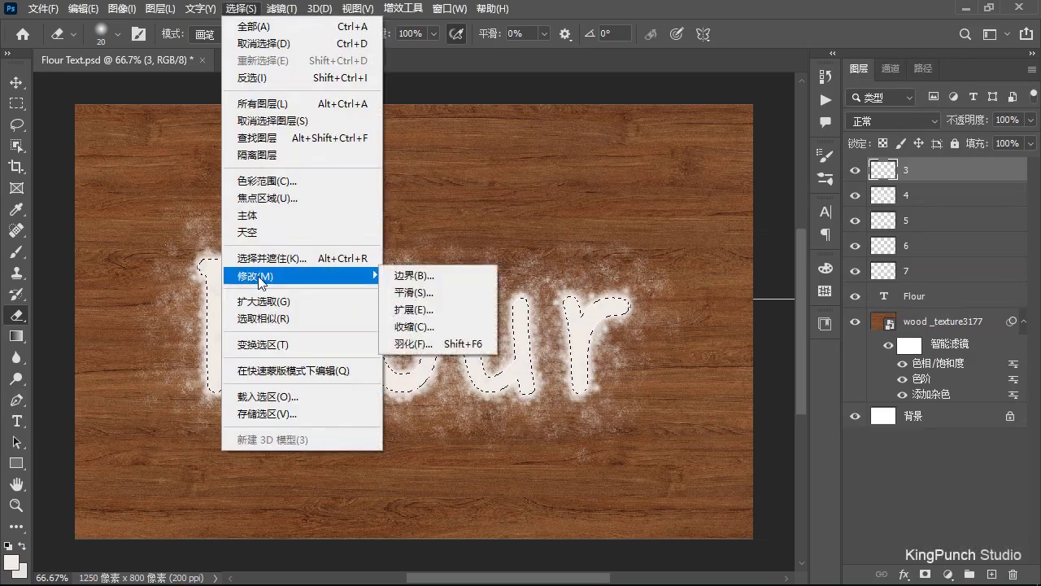
pyautogui.click(419, 327)
pyautogui.write('10')
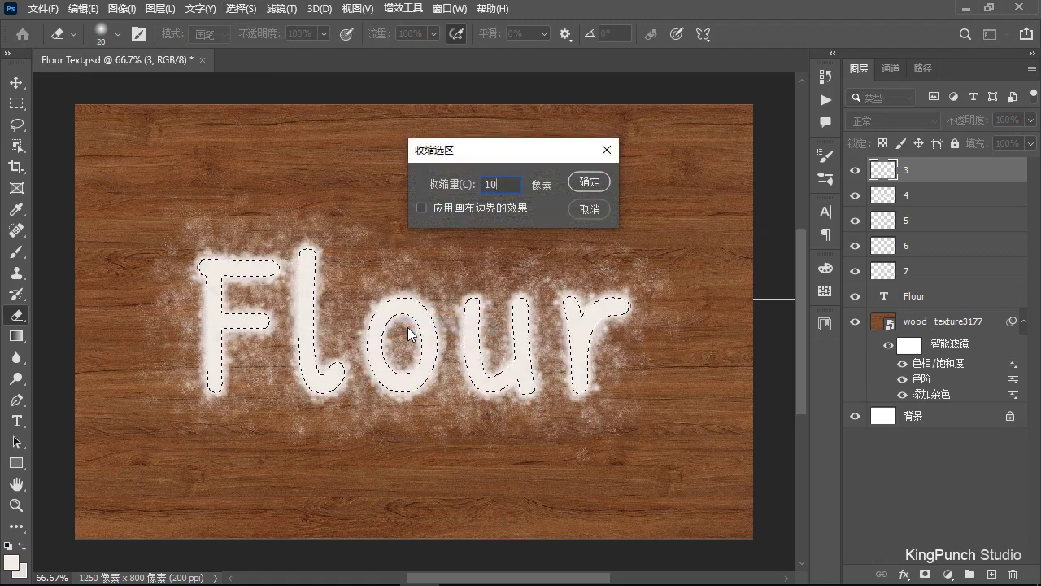
pyautogui.click(592, 184)
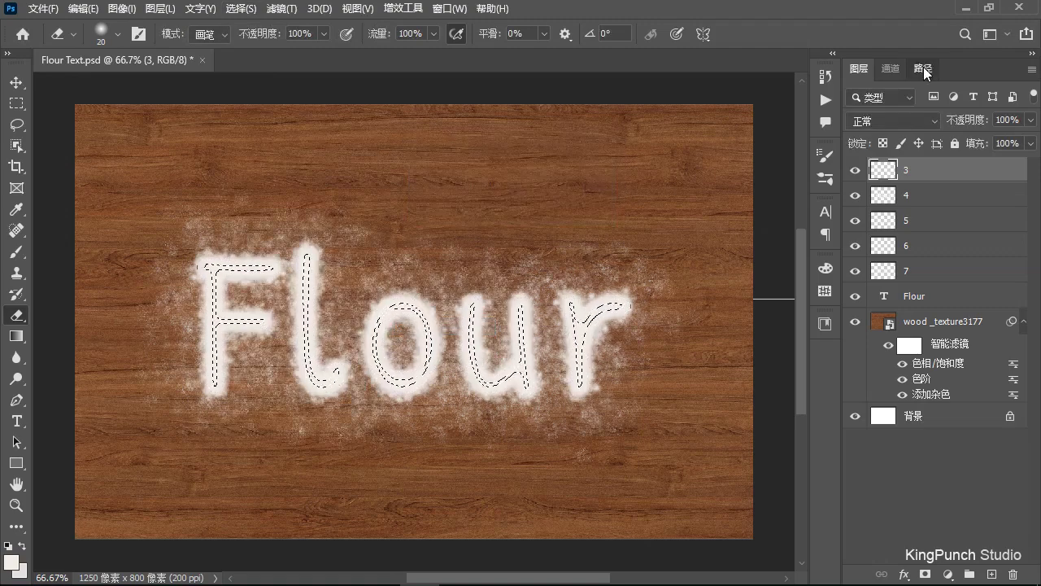
pyautogui.click(923, 68)
pyautogui.click(946, 574)
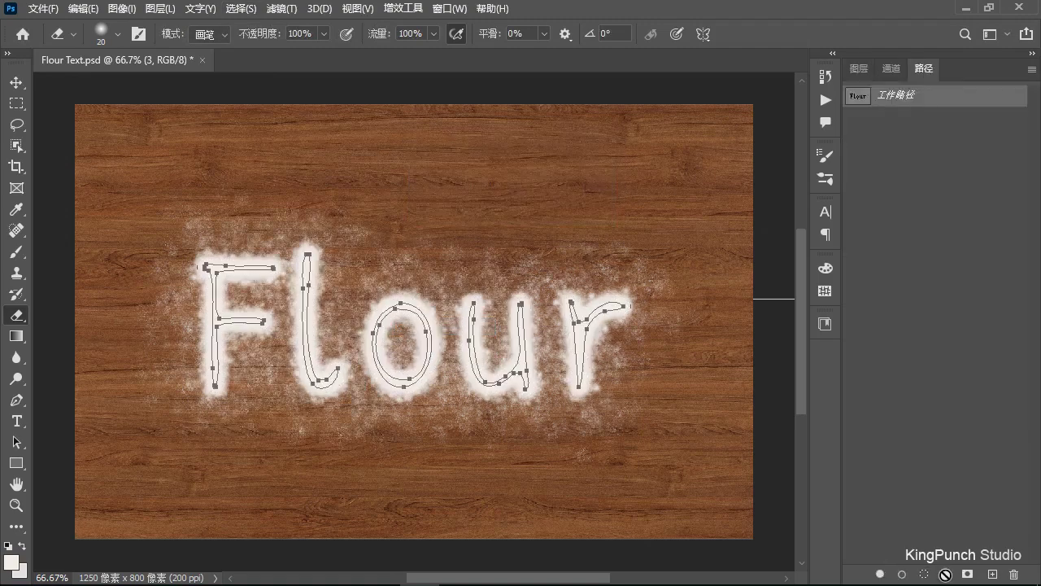
# Create a new layer named 1 directly above layer 3
pyautogui.click(859, 69)
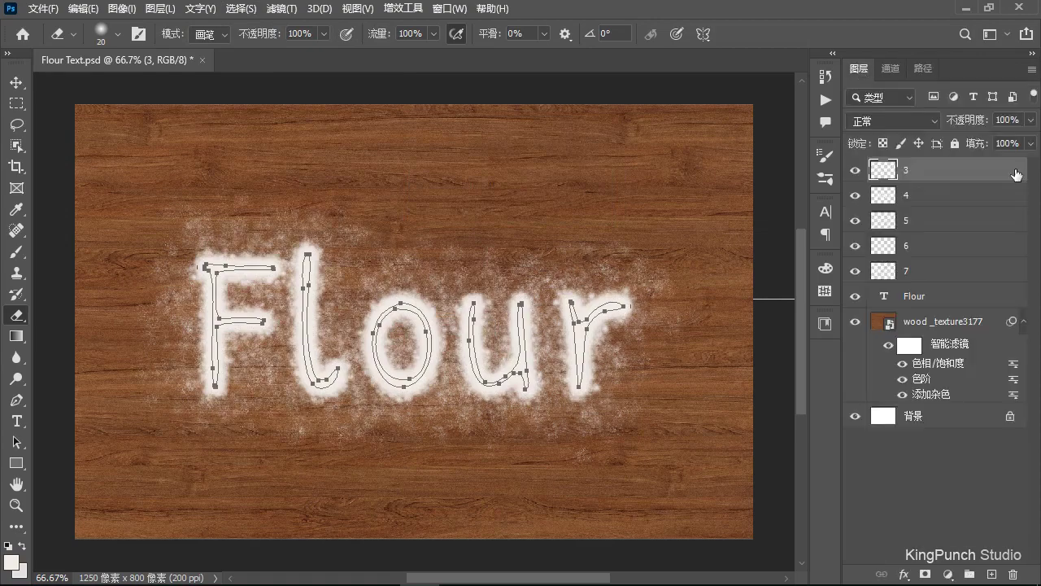
pyautogui.hotkey('ctrl', 'shift', 'n')
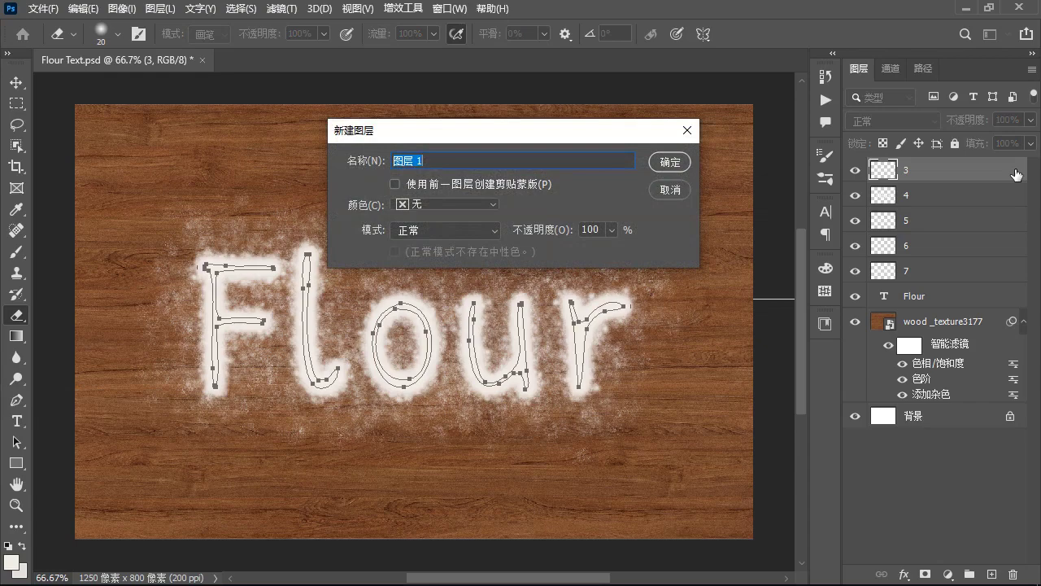
pyautogui.write('1')
pyautogui.click(675, 165)
# Set the Brush to the second tip of the Flour brush set with a size of 10 pixels
pyautogui.press('b')
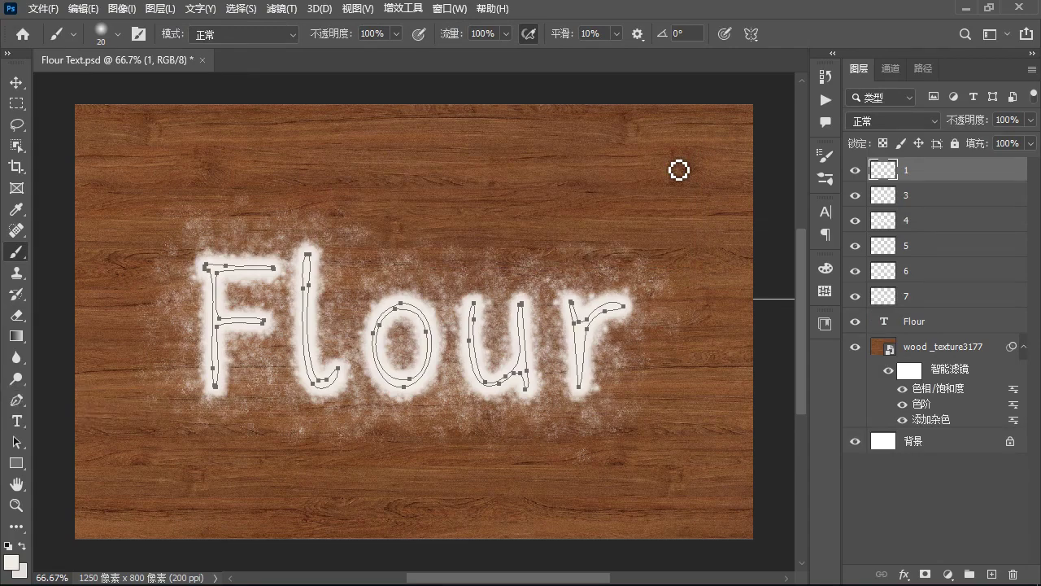
pyautogui.click(101, 34)
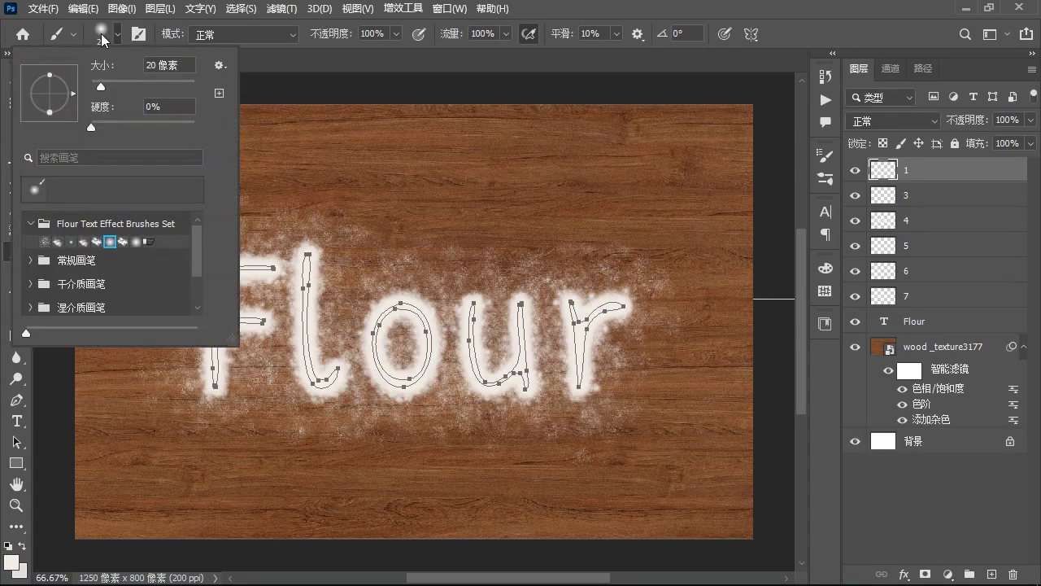
pyautogui.click(57, 241)
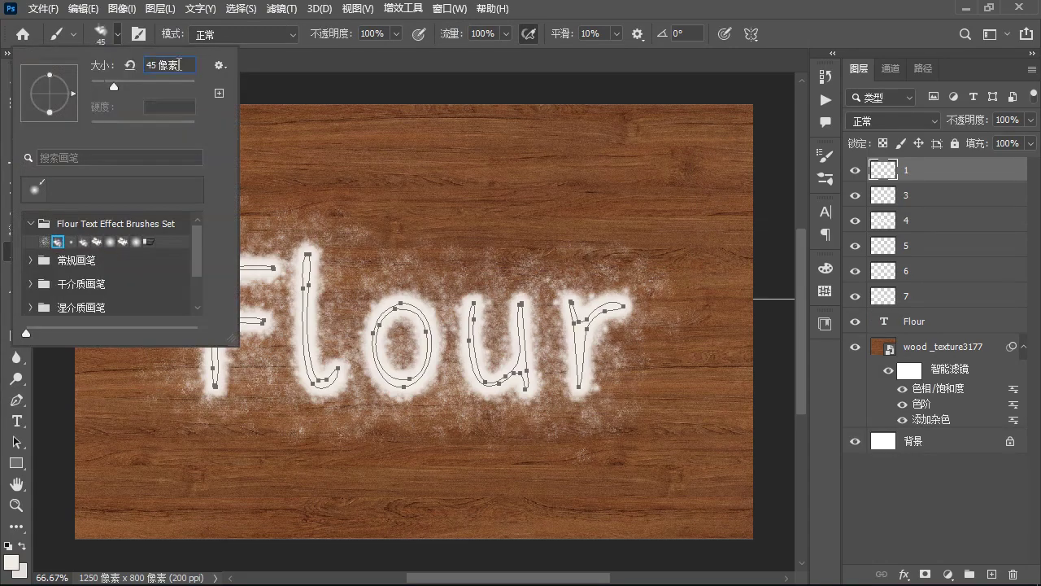
pyautogui.click(179, 64)
pyautogui.write('10')
pyautogui.press('Return')
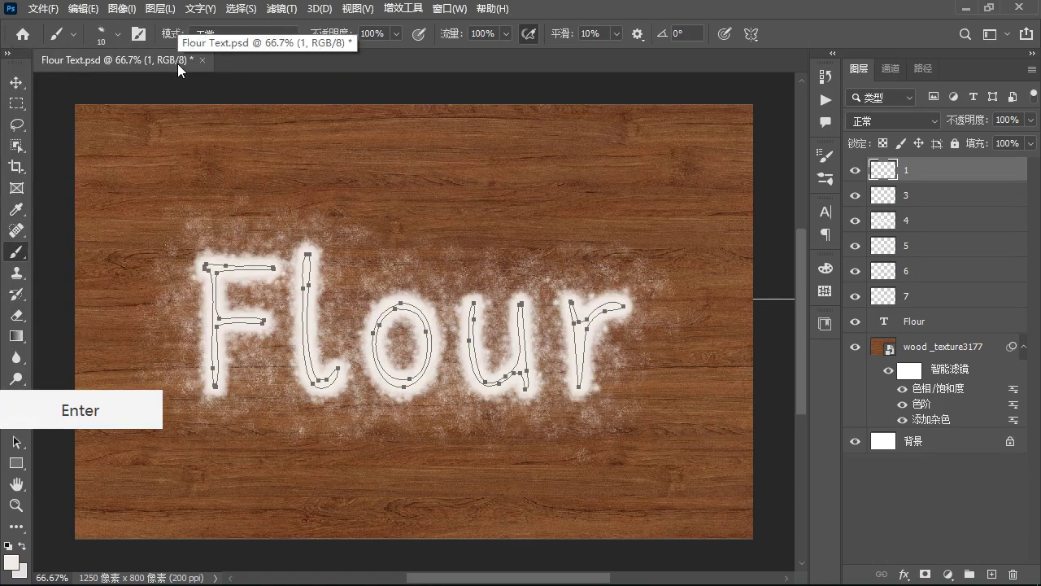
# Stroke the work path on layer 1 with the Brush tool, with simulated pressure off
pyautogui.click(924, 69)
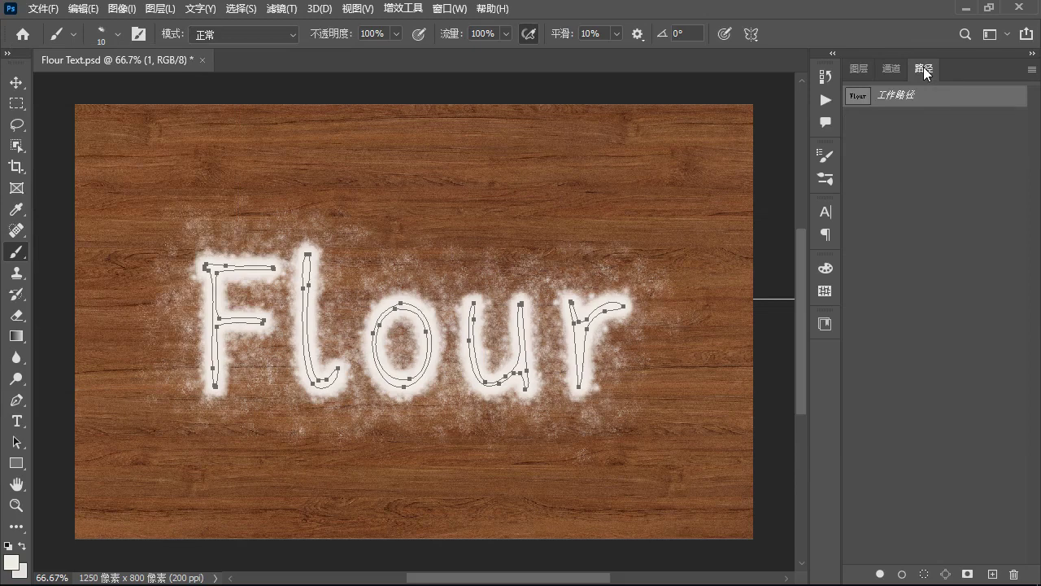
pyautogui.rightClick(932, 98)
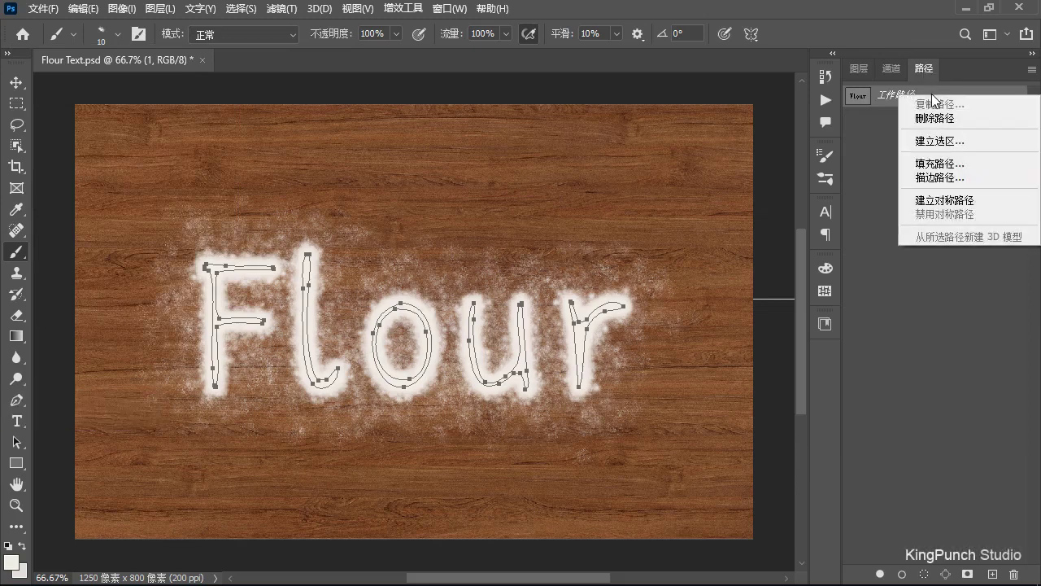
pyautogui.click(938, 177)
pyautogui.click(571, 179)
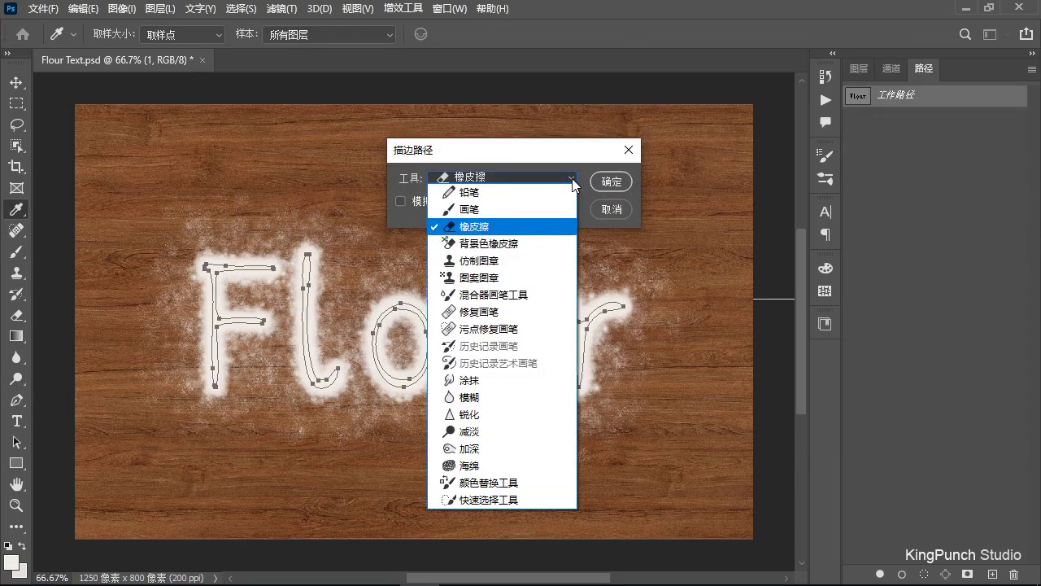
pyautogui.click(505, 209)
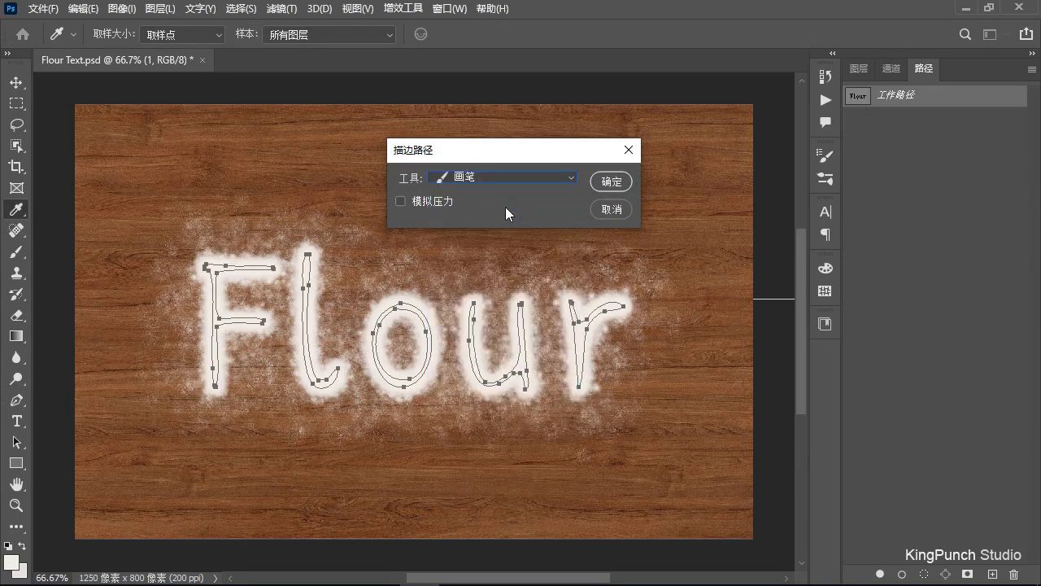
pyautogui.click(611, 181)
# Create a new layer named 2 directly above layer 3
pyautogui.click(858, 70)
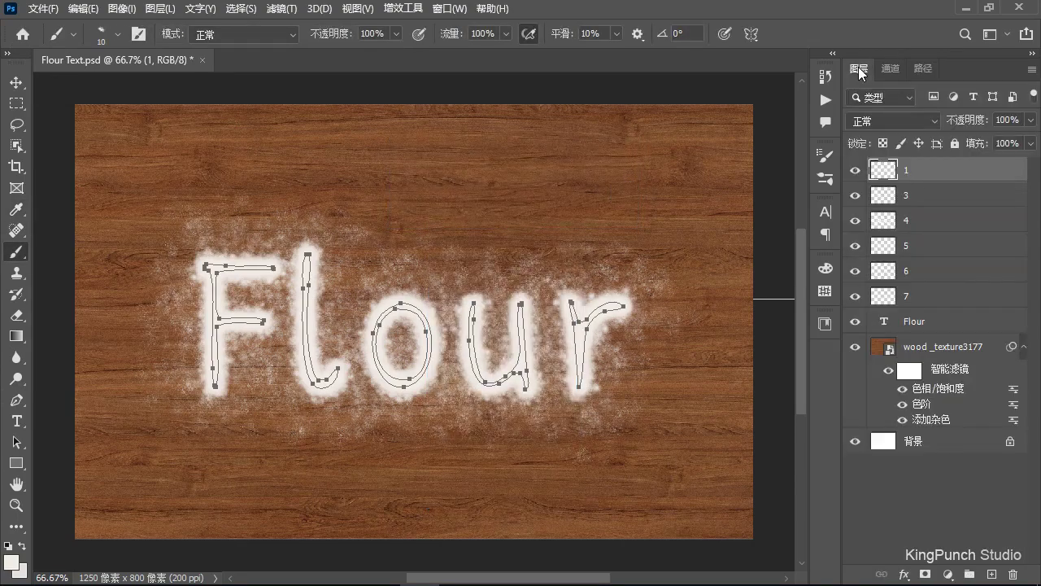
pyautogui.click(1014, 200)
pyautogui.hotkey('shift', 'ctrl', 'n')
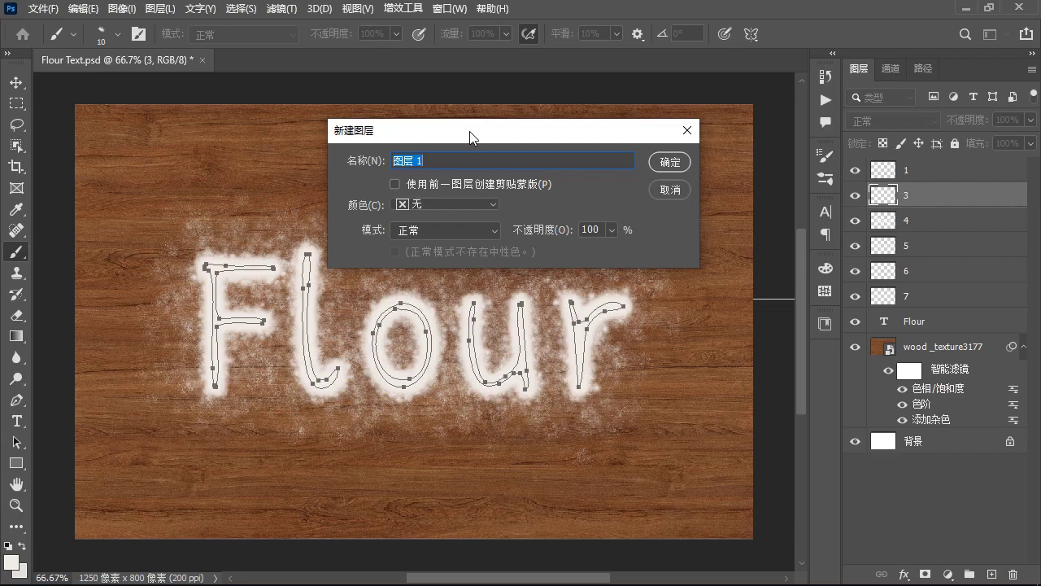
pyautogui.write('2')
pyautogui.click(672, 164)
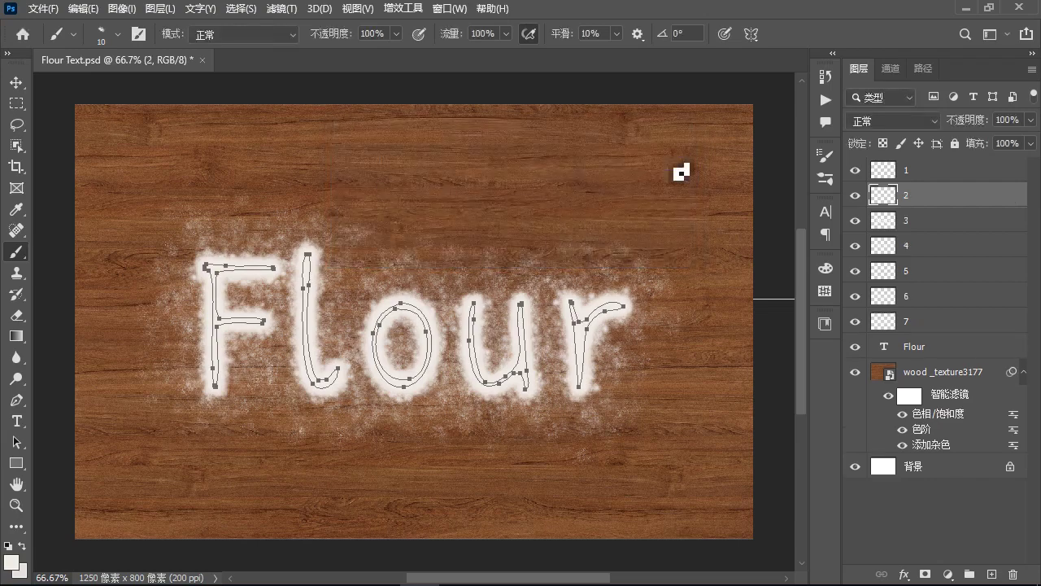
# Stroke the work path on layer 2 with the Brush, using the seventh tip of the Flour Text Effect Brushes Set at 17 pixels
pyautogui.click(101, 34)
pyautogui.click(123, 242)
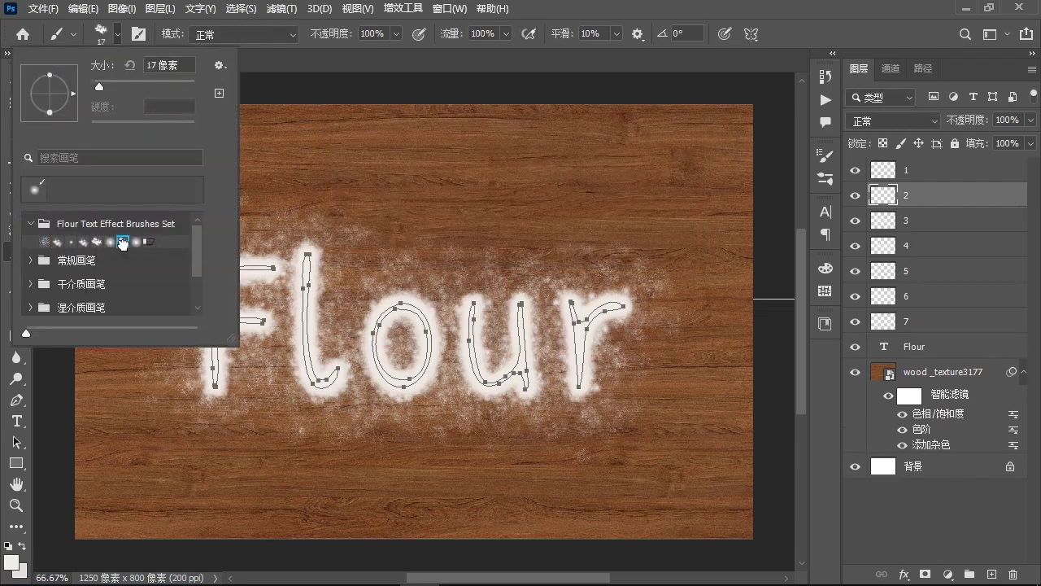
pyautogui.click(924, 70)
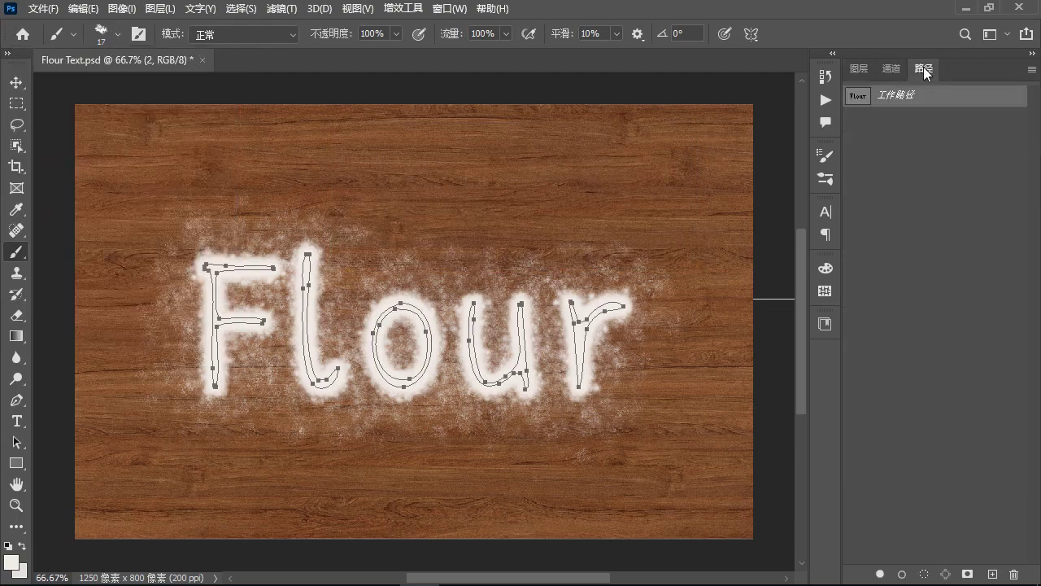
pyautogui.rightClick(933, 100)
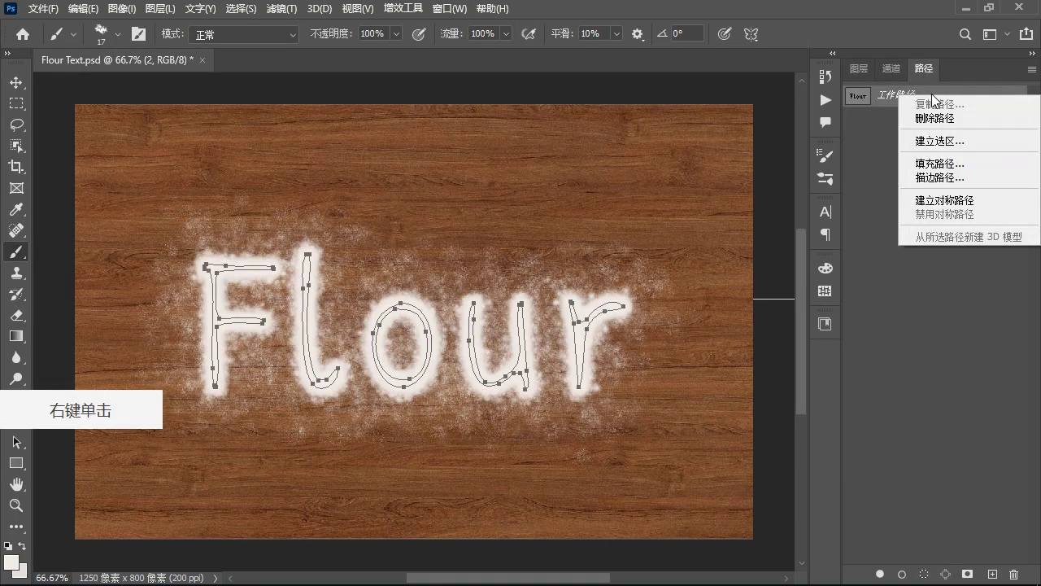
pyautogui.keyDown('alt'); pyautogui.click(939, 178); pyautogui.keyUp('alt')
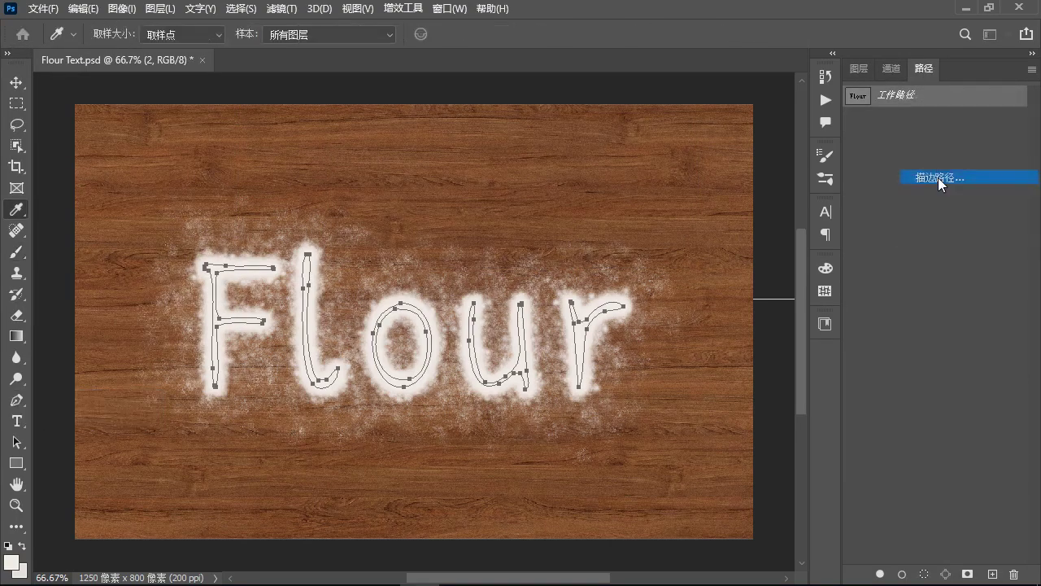
pyautogui.click(572, 178)
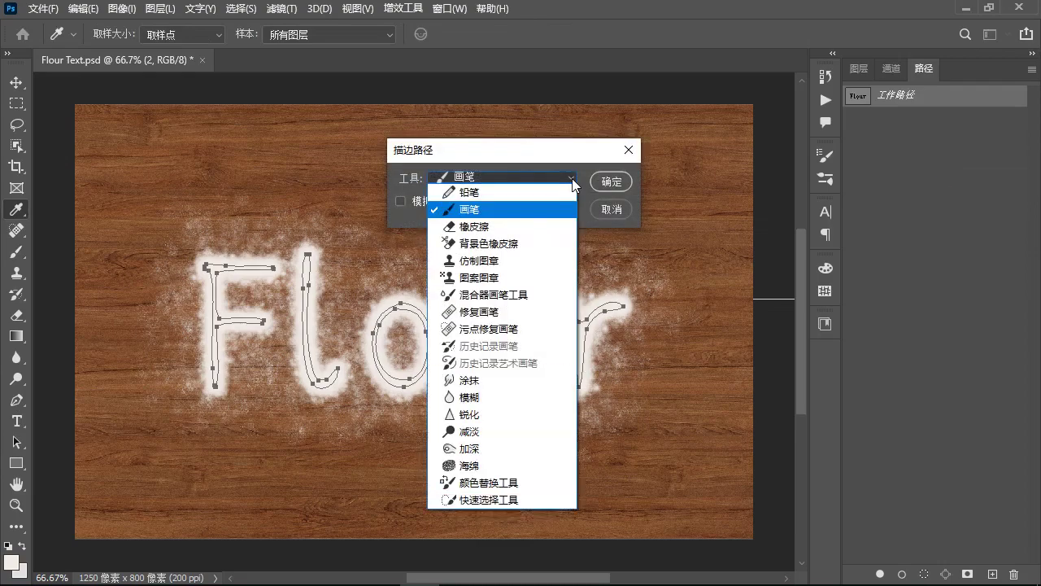
pyautogui.click(506, 207)
pyautogui.click(611, 181)
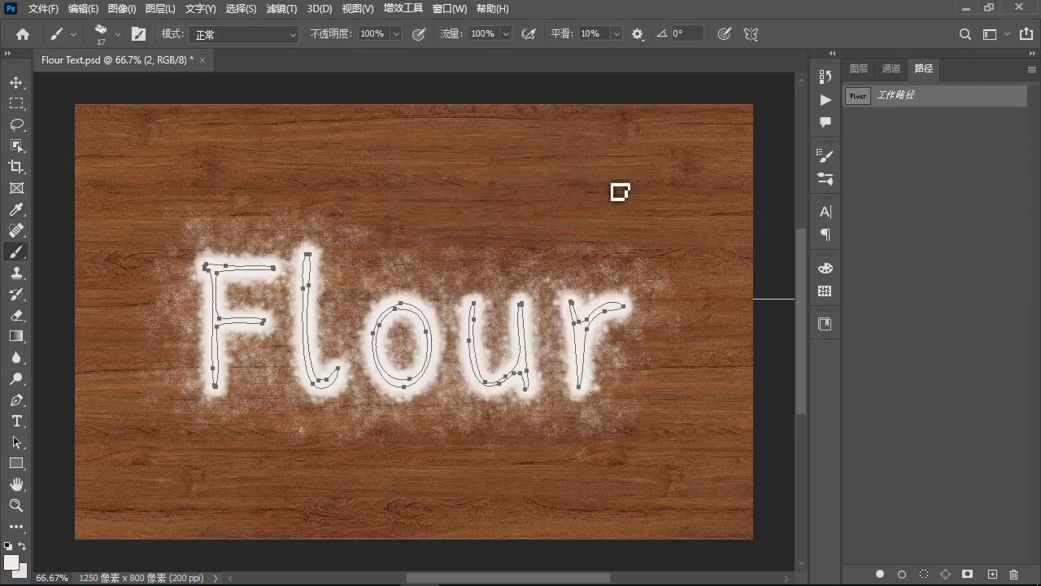
# Create a new layer named 8 directly above the Flour text layer
pyautogui.click(859, 70)
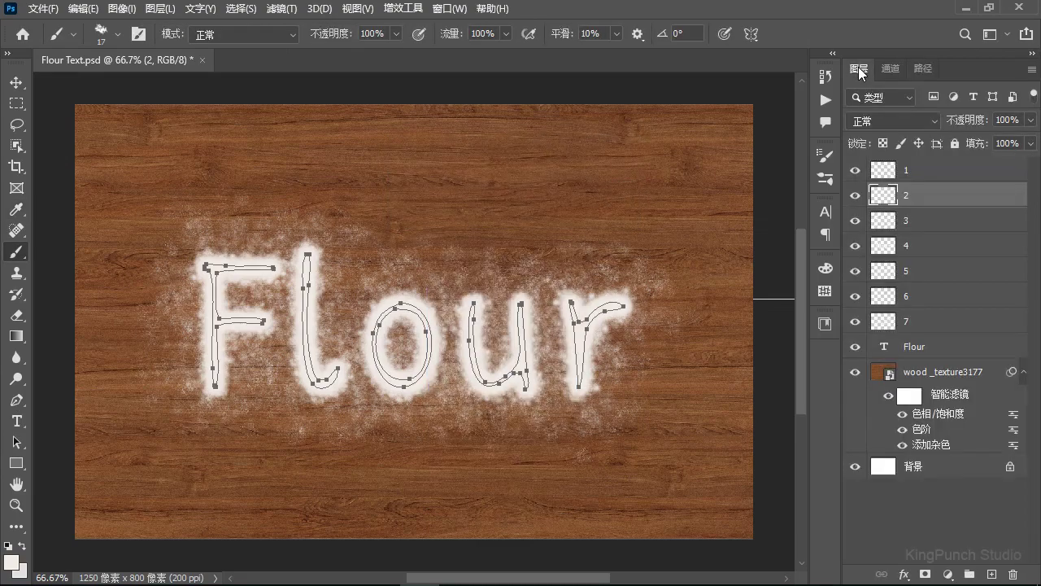
pyautogui.click(1013, 348)
pyautogui.hotkey('ctrl', 'shift', 'n')
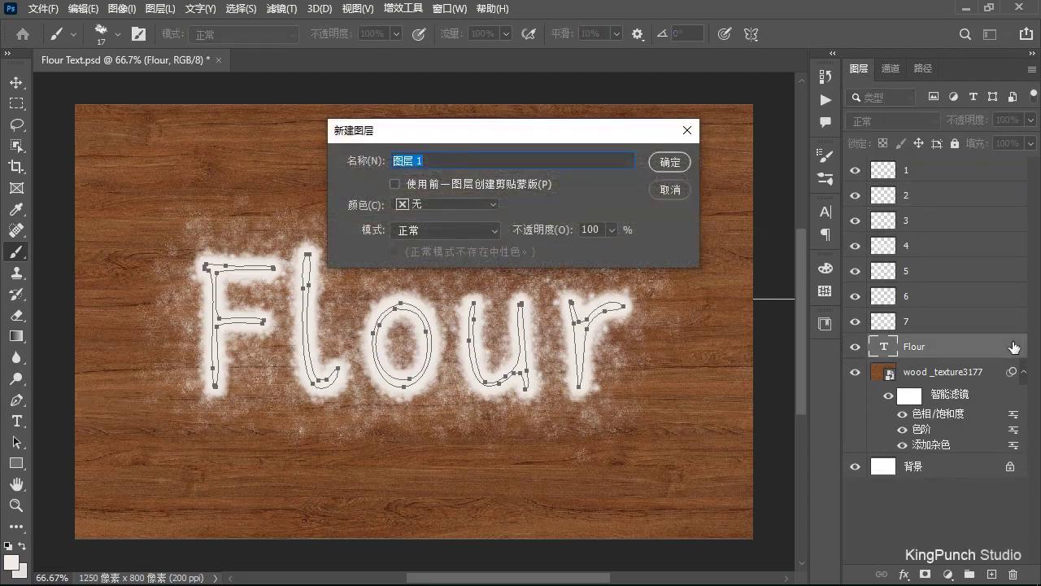
pyautogui.write('8')
pyautogui.click(670, 161)
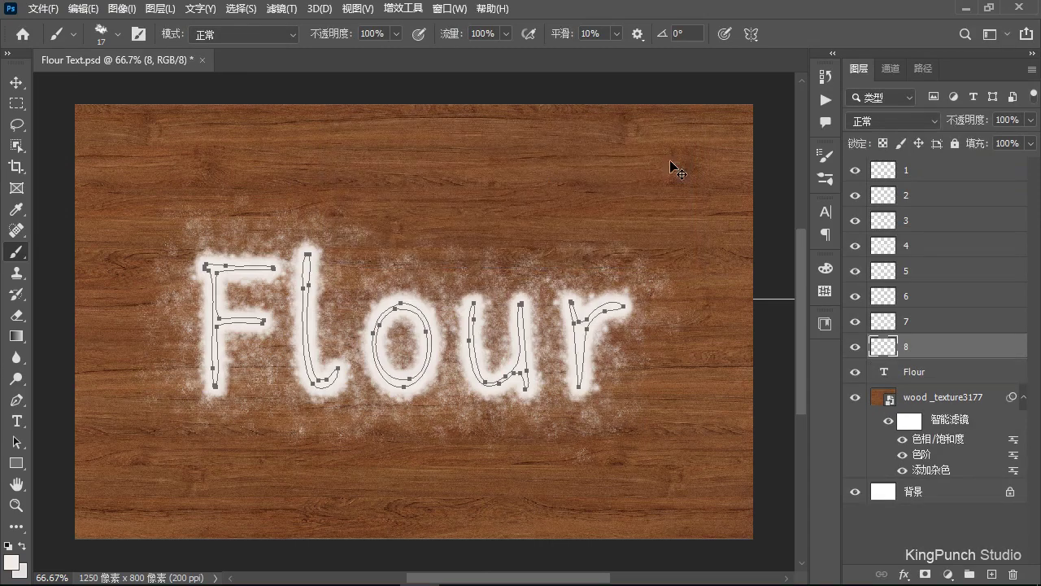
# Load the contents of layer 4 as a selection and convert it into a new work path
pyautogui.keyDown('ctrl'); pyautogui.click(885, 249); pyautogui.keyUp('ctrl')
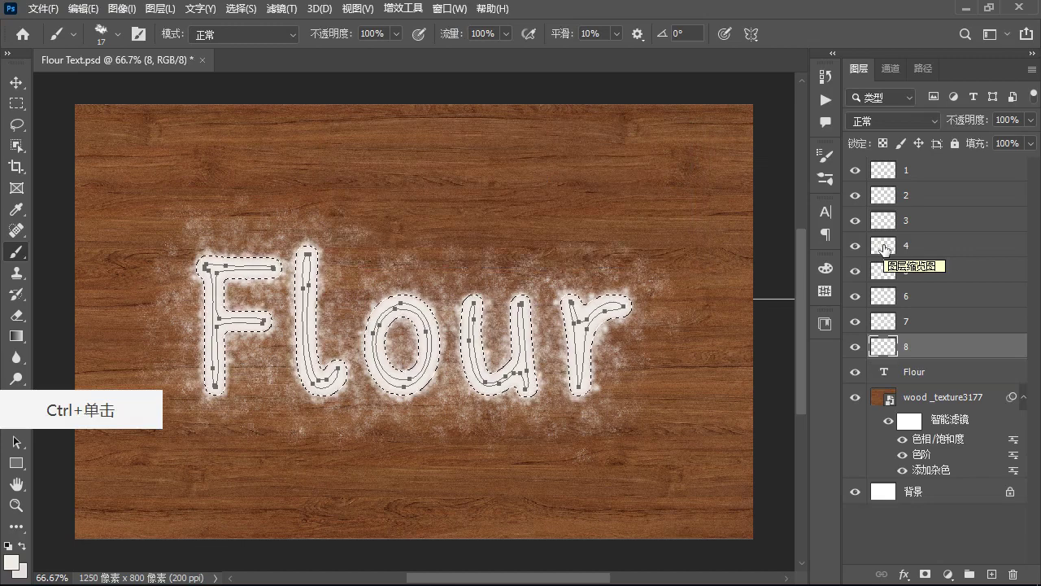
pyautogui.click(924, 70)
pyautogui.click(946, 575)
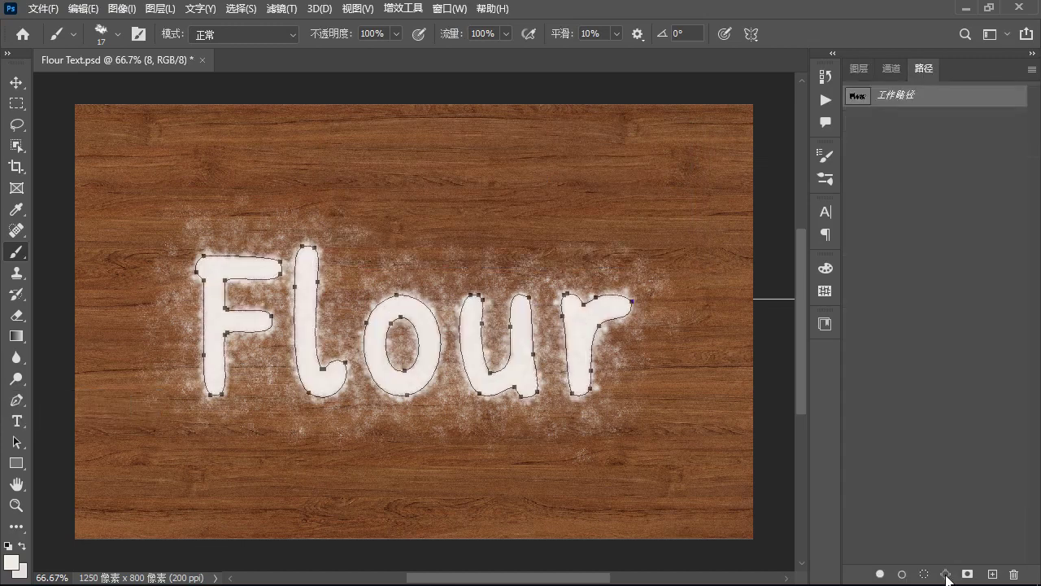
# Stroke the new work path on layer 8 with the Brush, using the eighth tip of the Flour Text Effect Brushes Set at 70 pixels
pyautogui.click(859, 69)
pyautogui.press('b')
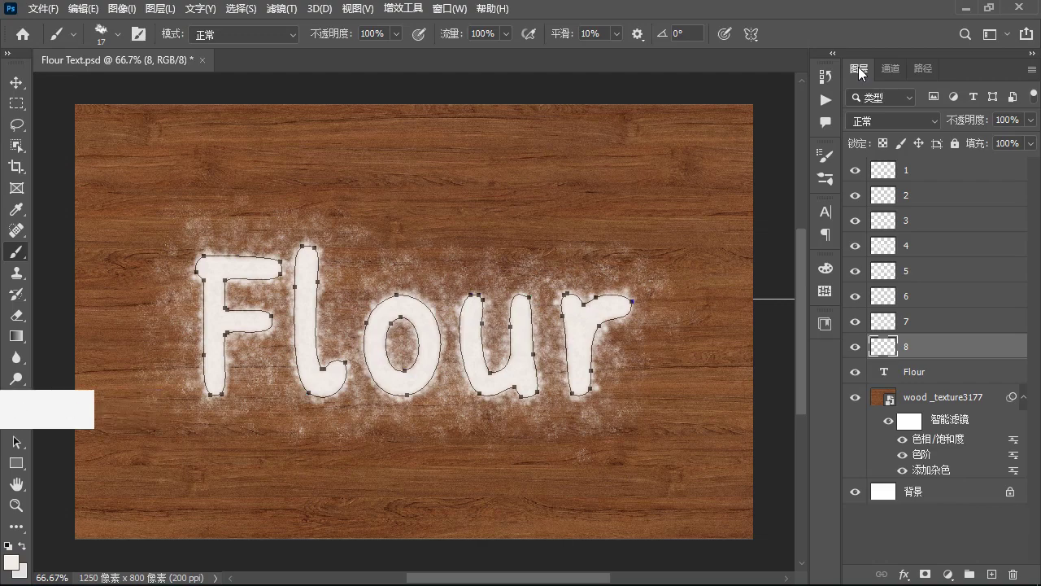
pyautogui.click(102, 34)
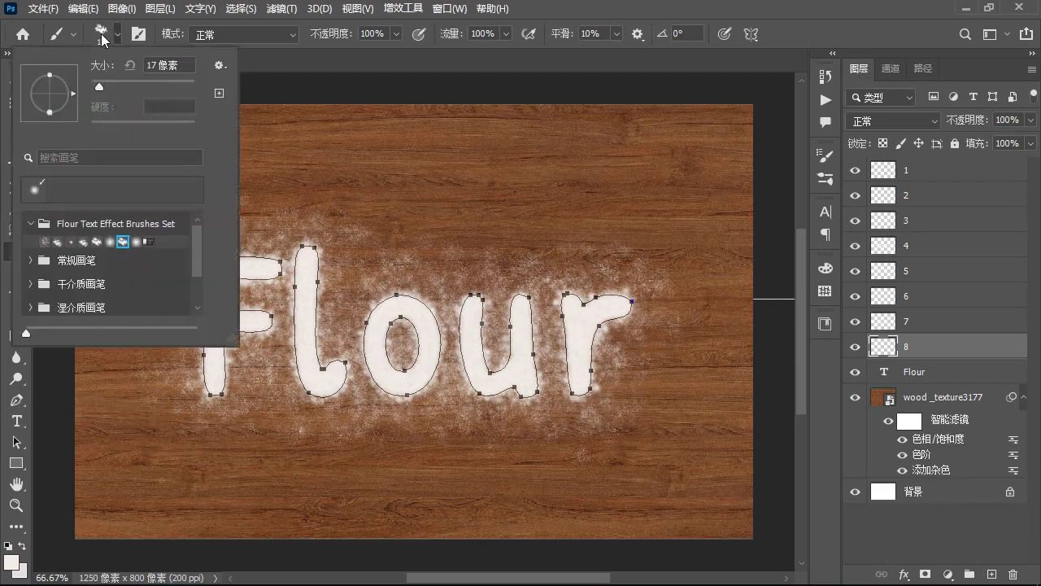
pyautogui.click(136, 242)
pyautogui.click(923, 69)
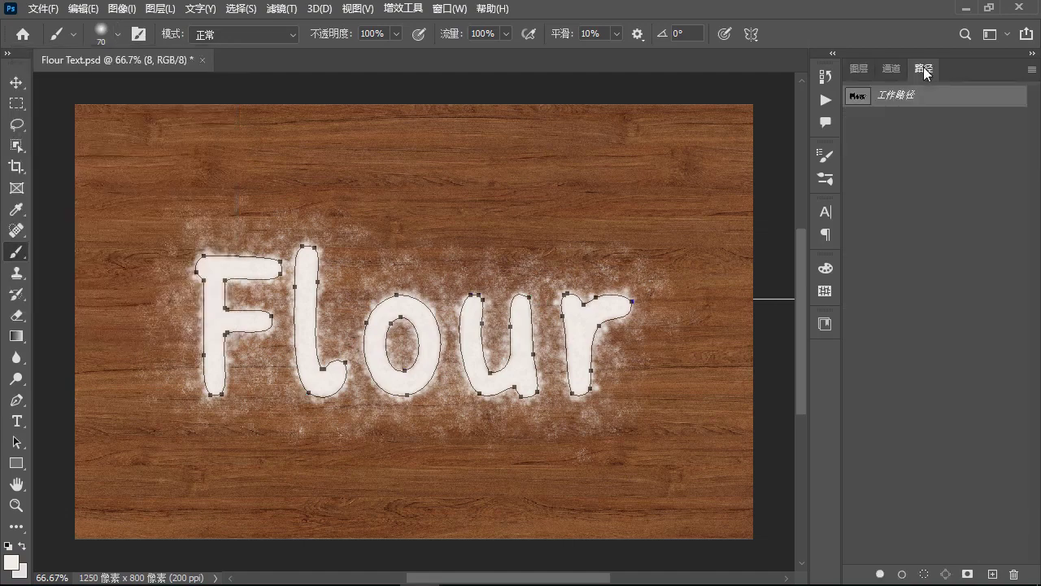
pyautogui.rightClick(933, 98)
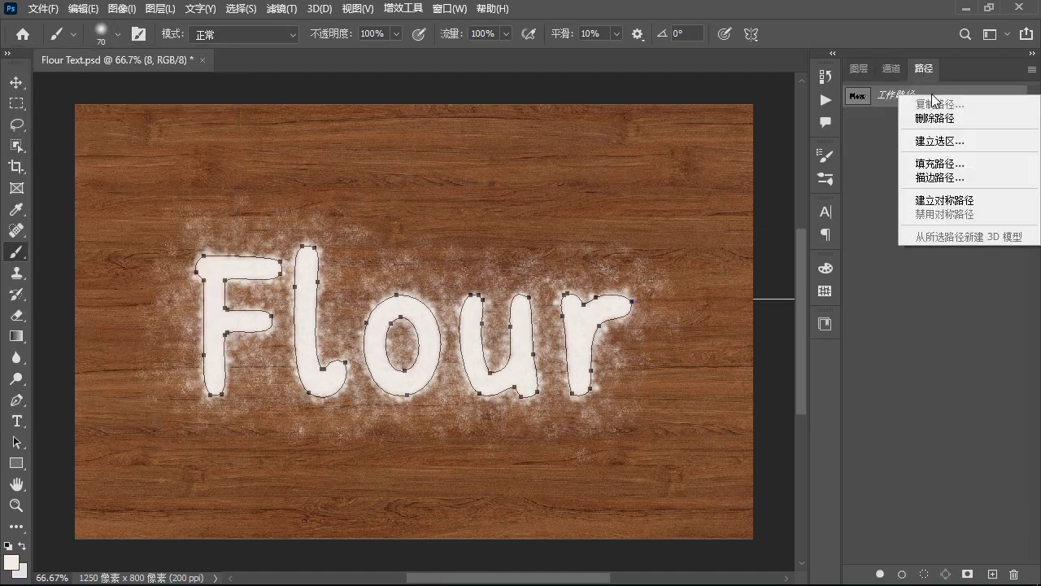
pyautogui.click(938, 177)
pyautogui.click(572, 178)
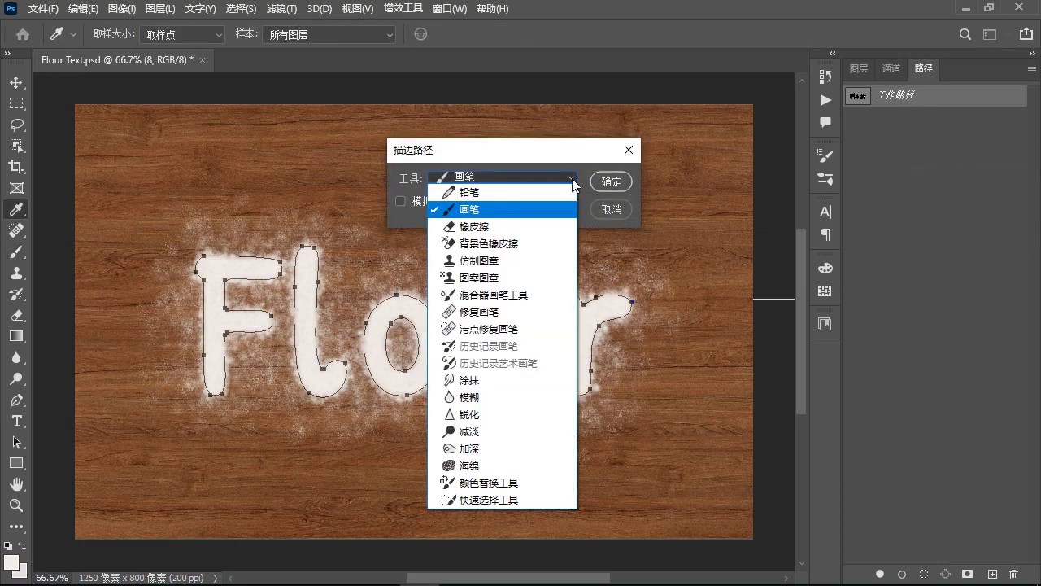
pyautogui.click(506, 208)
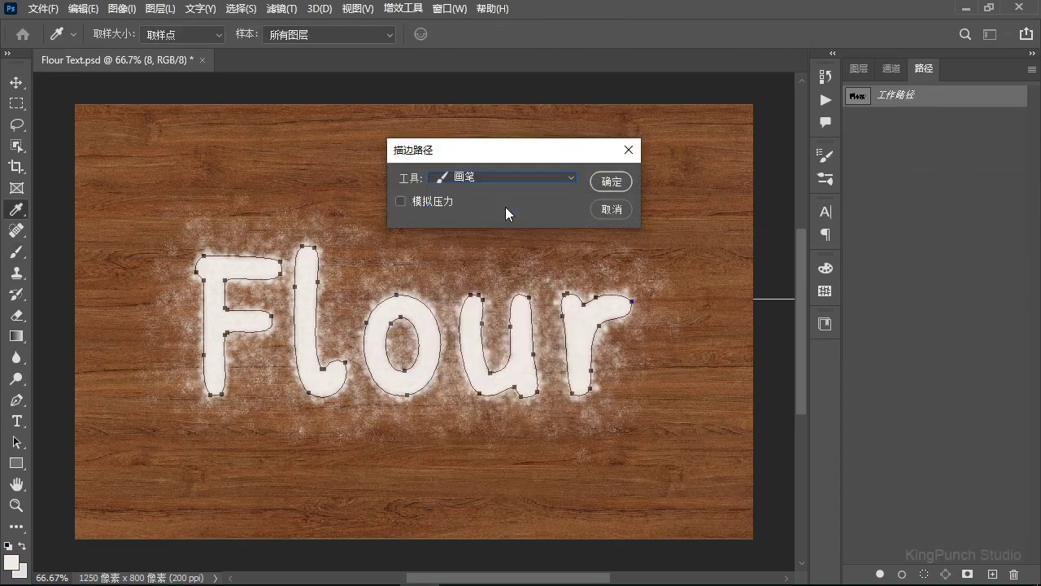
pyautogui.click(611, 181)
# Stroke the work path on layer 8 with the Eraser at 65% opacity, using the eighth flour brush tip at 70 pixels
pyautogui.press('e')
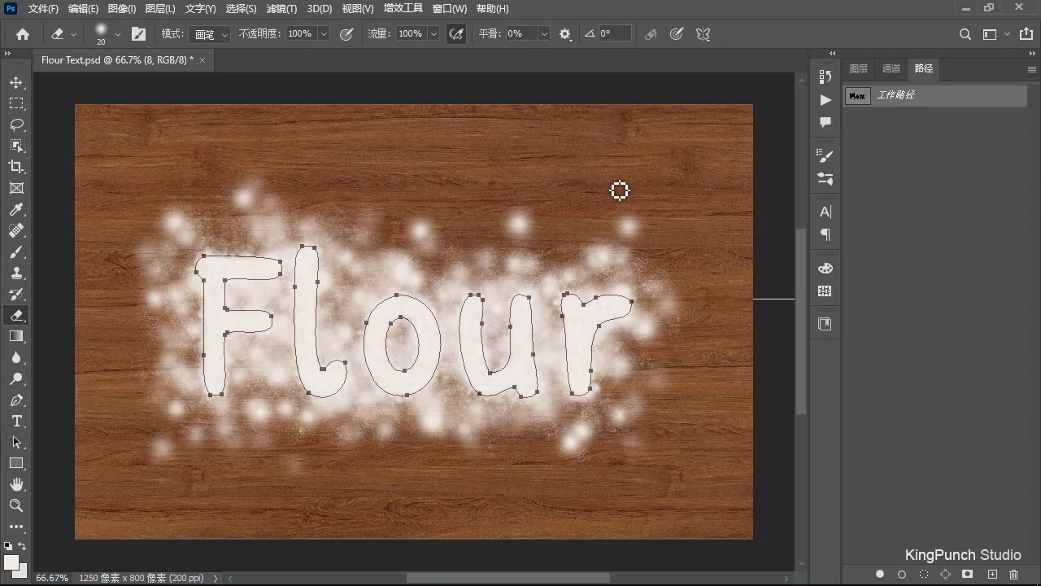
pyautogui.click(311, 31)
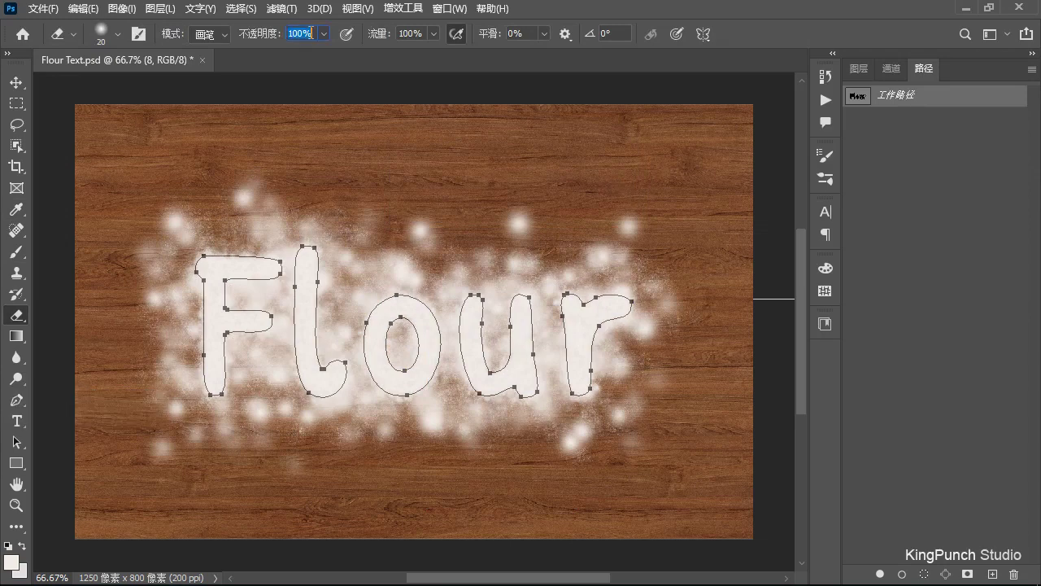
pyautogui.write('65')
pyautogui.click(118, 34)
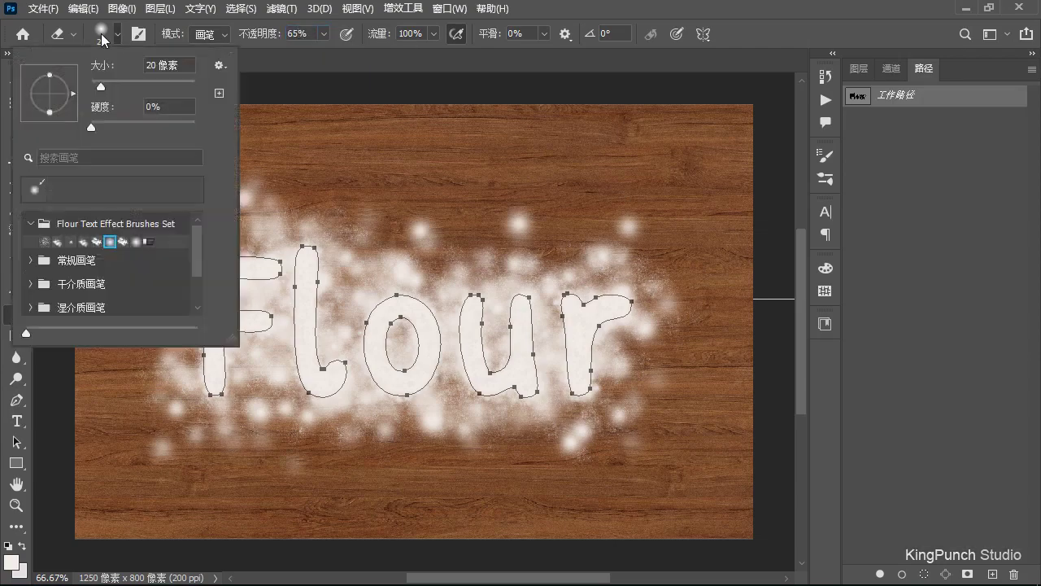
pyautogui.click(136, 243)
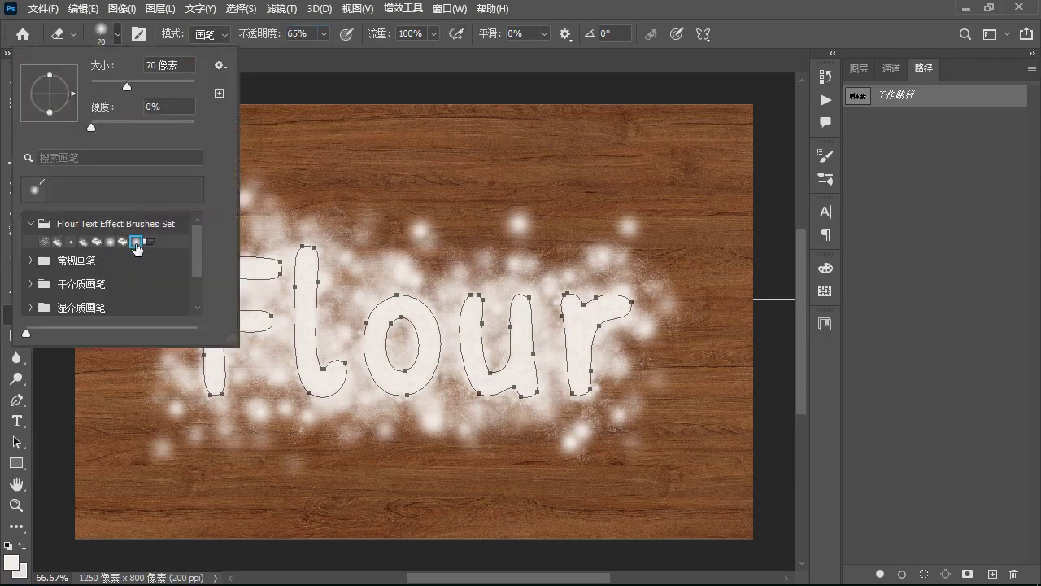
pyautogui.rightClick(932, 98)
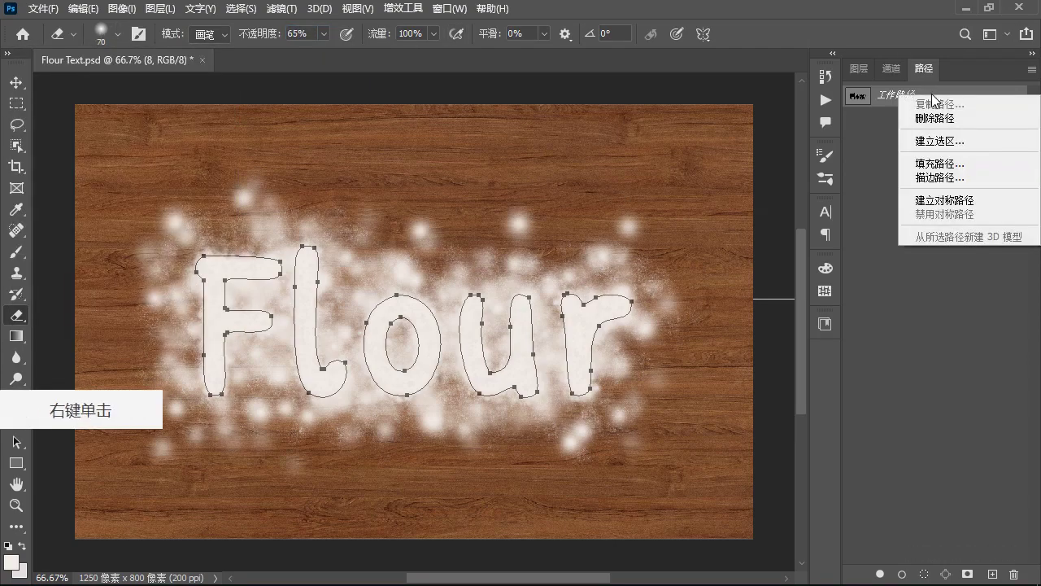
pyautogui.click(939, 178)
pyautogui.click(572, 178)
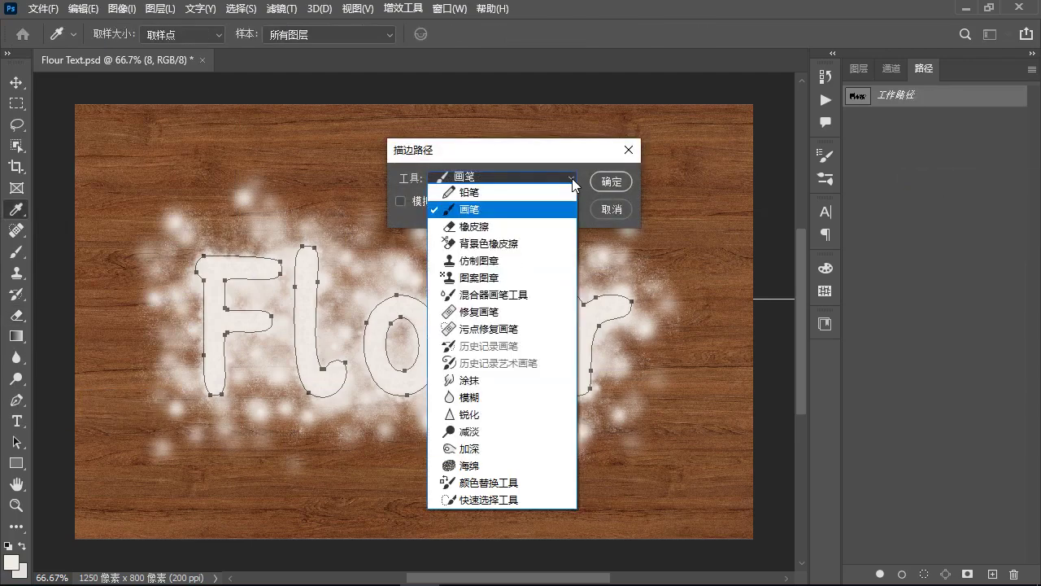
pyautogui.click(505, 226)
pyautogui.click(610, 182)
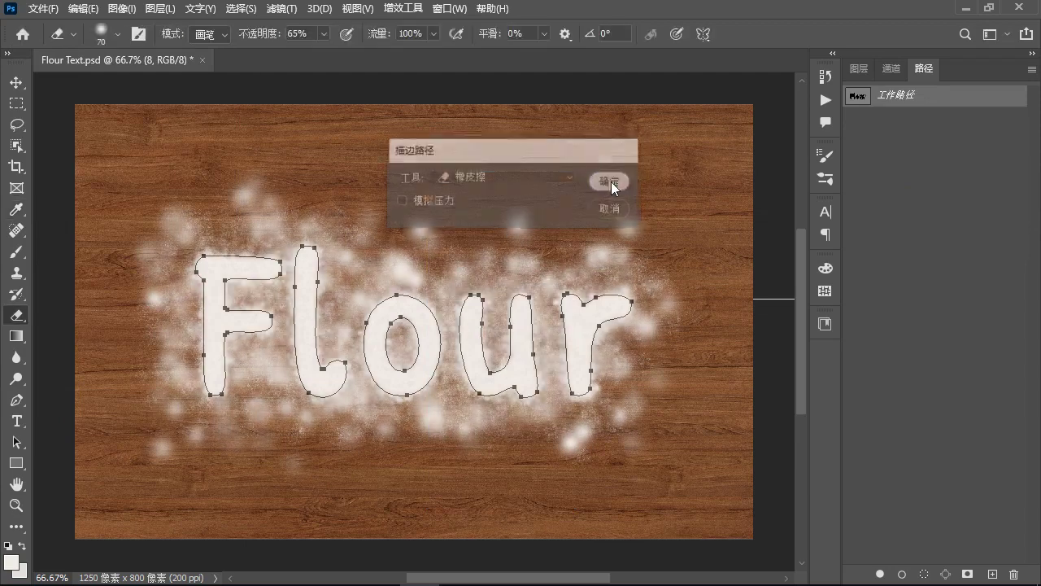
# Stroke the work path on layer 8 with the Eraser at 100% opacity, using the fifth flour brush tip at 17 pixels
pyautogui.click(310, 33)
pyautogui.write('100')
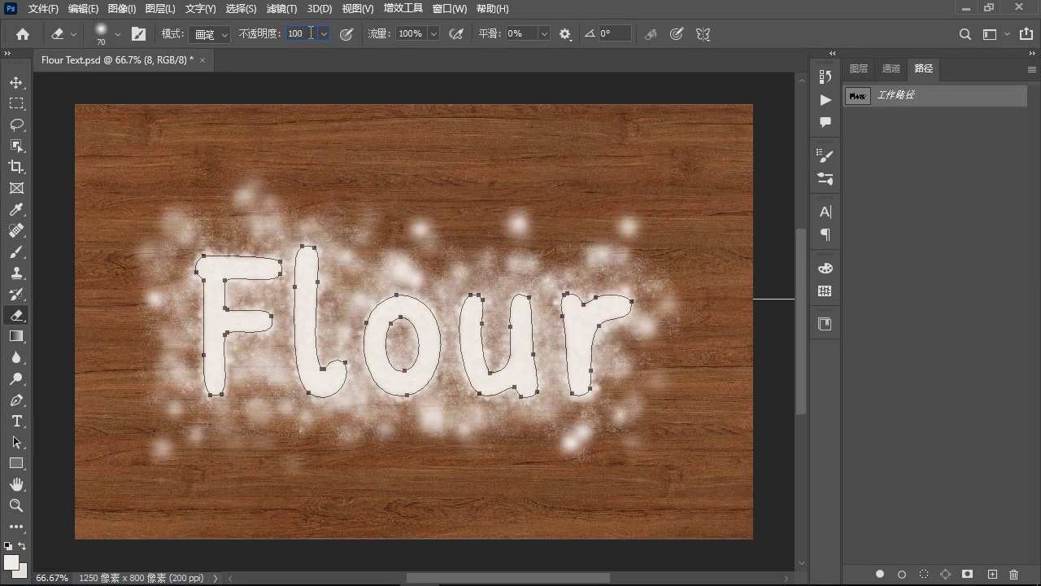
pyautogui.click(101, 34)
pyautogui.click(97, 243)
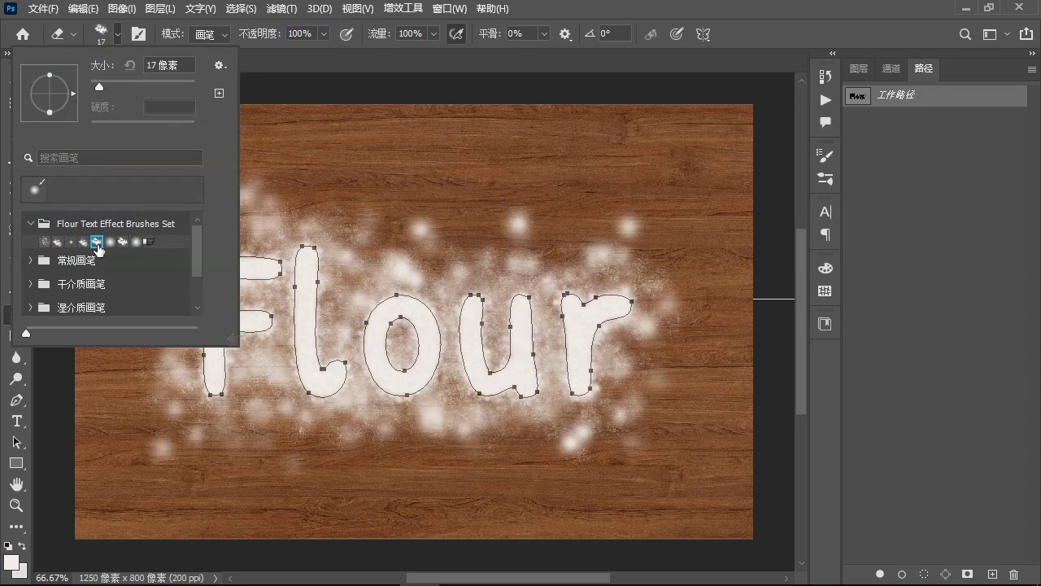
pyautogui.rightClick(898, 95)
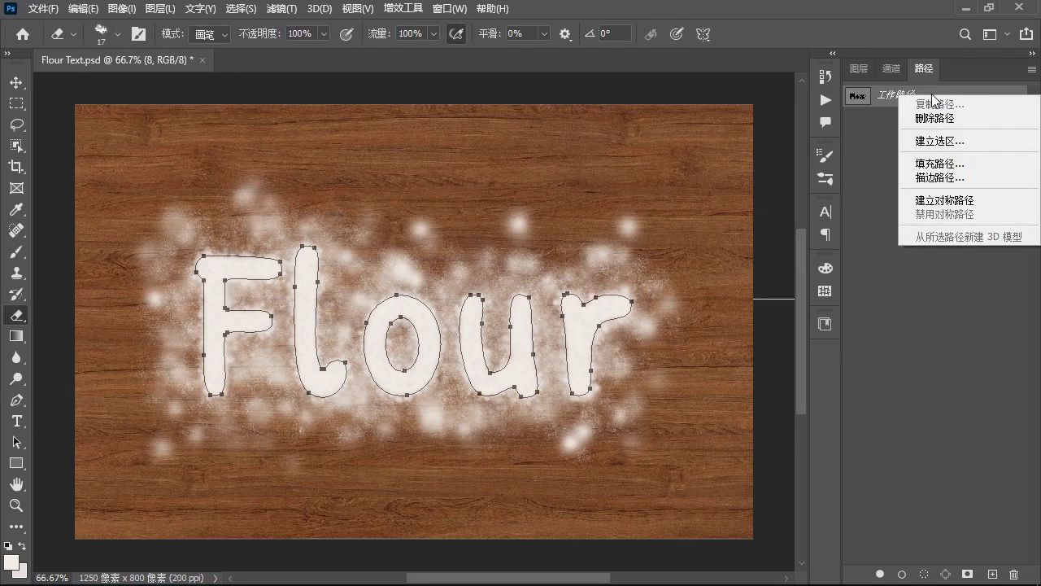
pyautogui.click(938, 178)
pyautogui.click(612, 182)
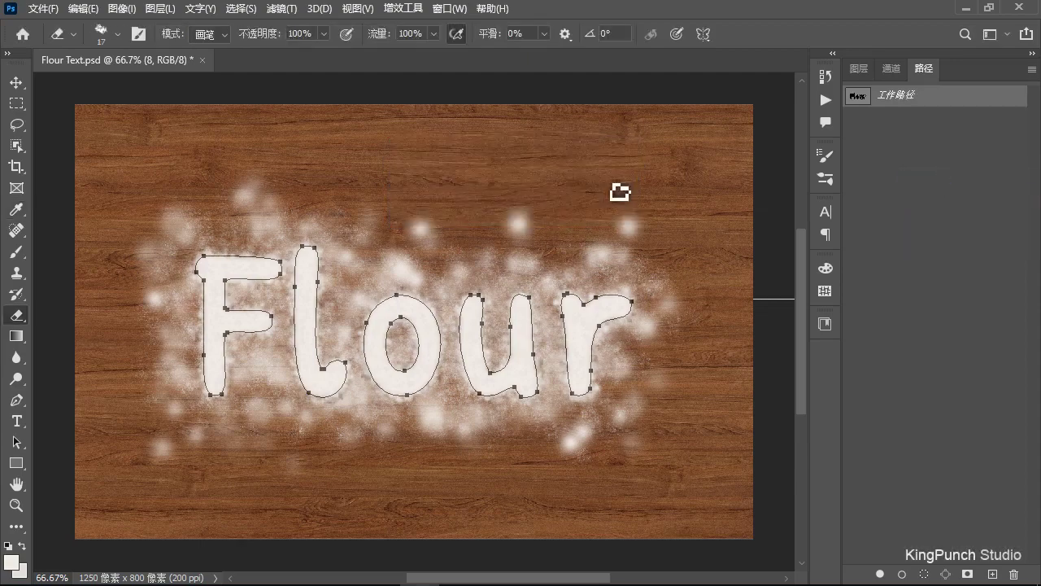
# Stroke the work path on layer 8 with the Eraser two more times, keeping the fifth flour brush tip at 17 pixels
pyautogui.rightClick(933, 98)
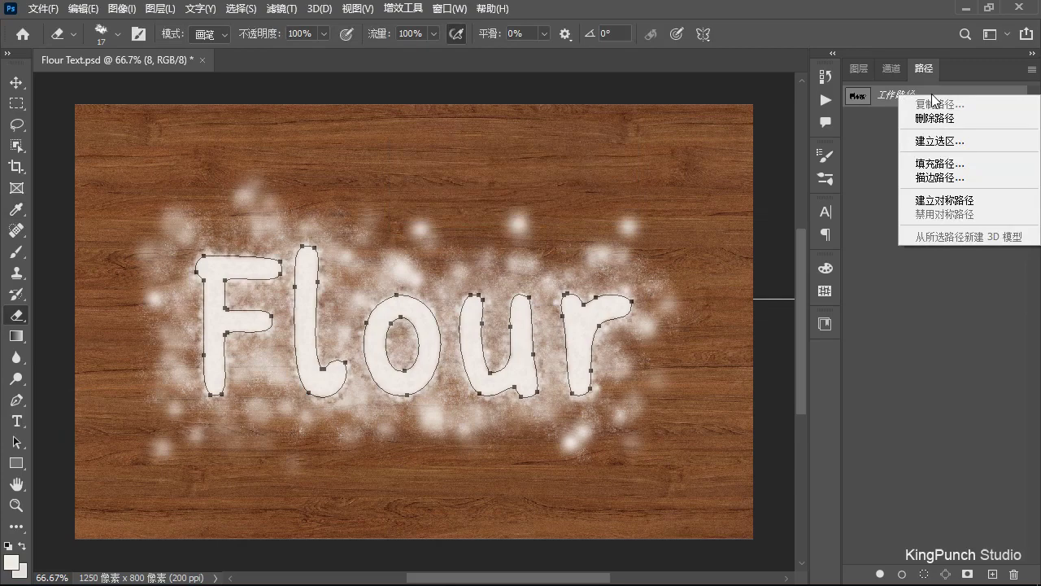
pyautogui.click(938, 177)
pyautogui.click(611, 182)
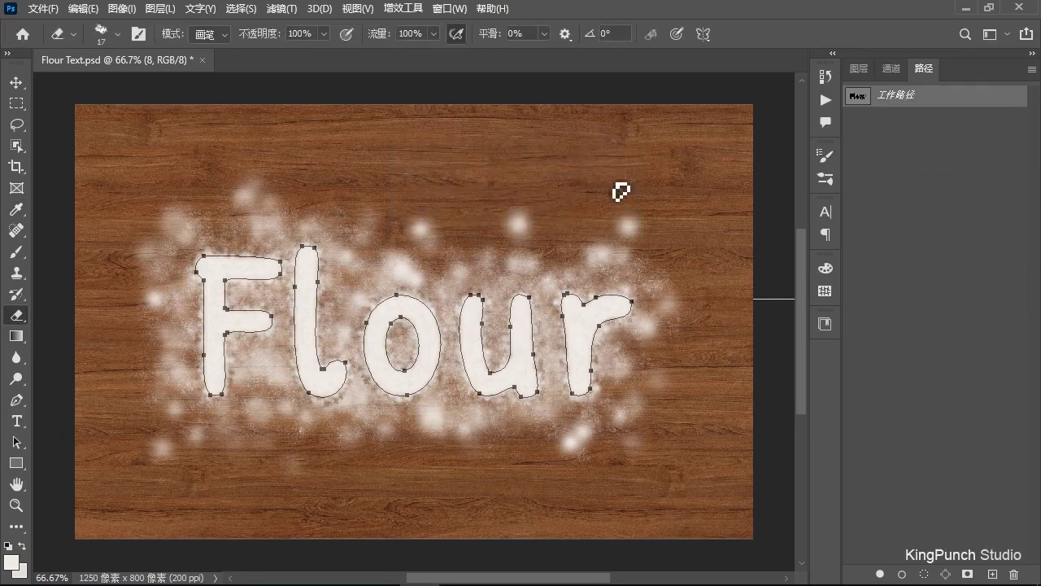
pyautogui.rightClick(933, 100)
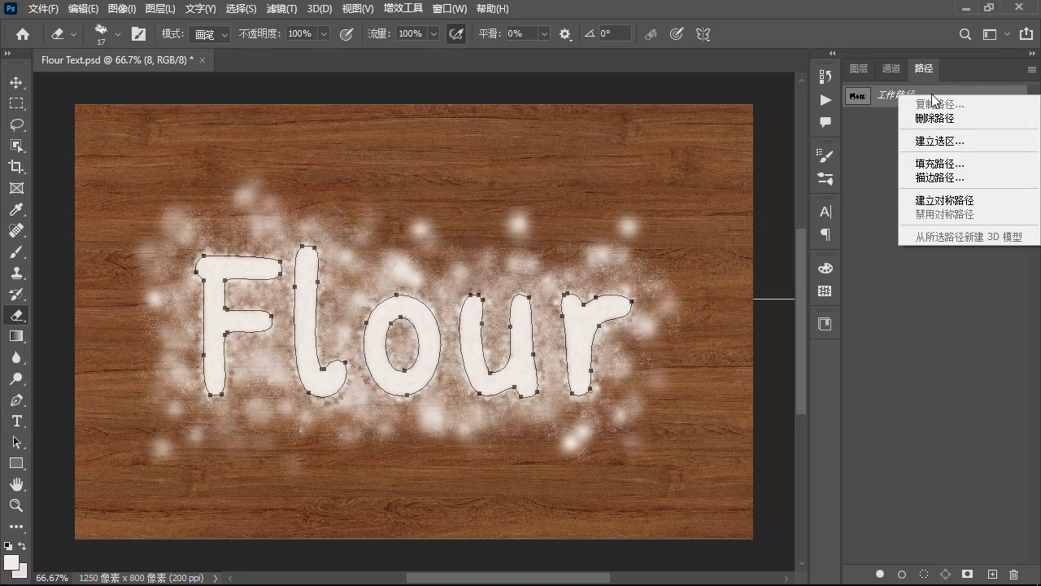
pyautogui.click(939, 178)
pyautogui.click(611, 182)
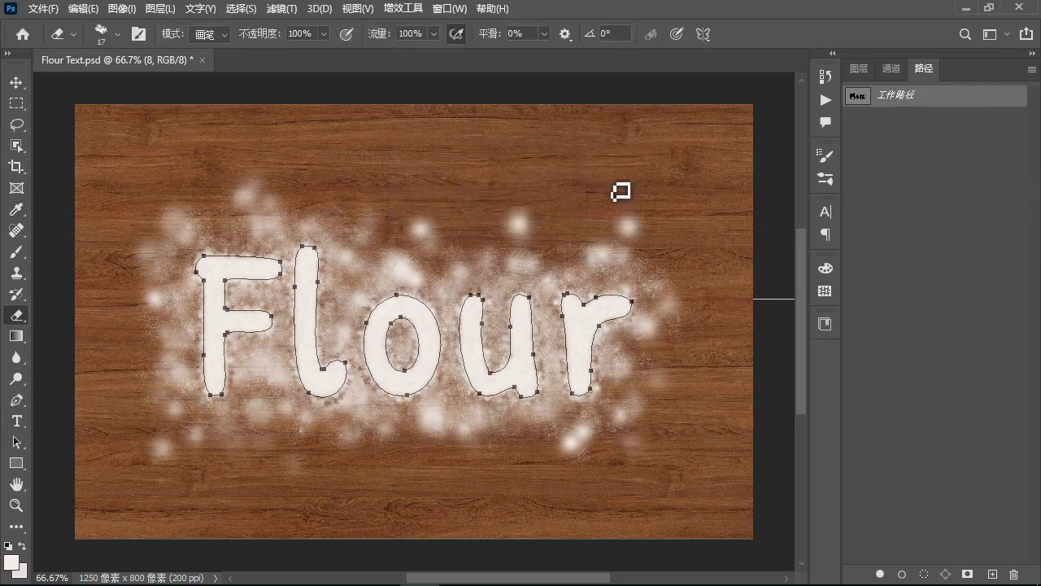
# Stroke the work path on layer 8 with the Eraser using the ninth flour brush tip at 45 pixels, and delete the work path
pyautogui.click(102, 35)
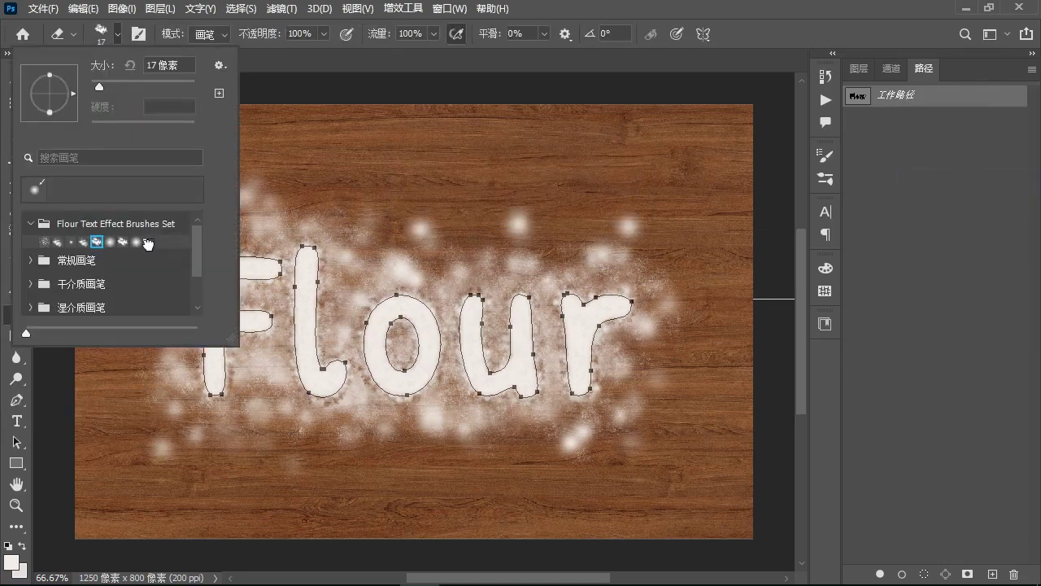
pyautogui.click(148, 244)
pyautogui.rightClick(933, 99)
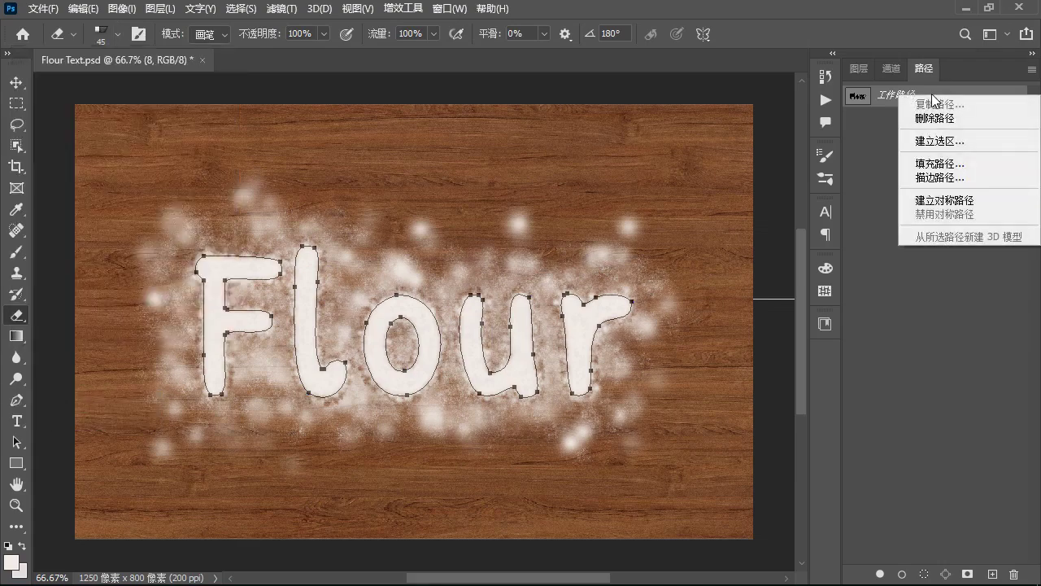
pyautogui.click(937, 178)
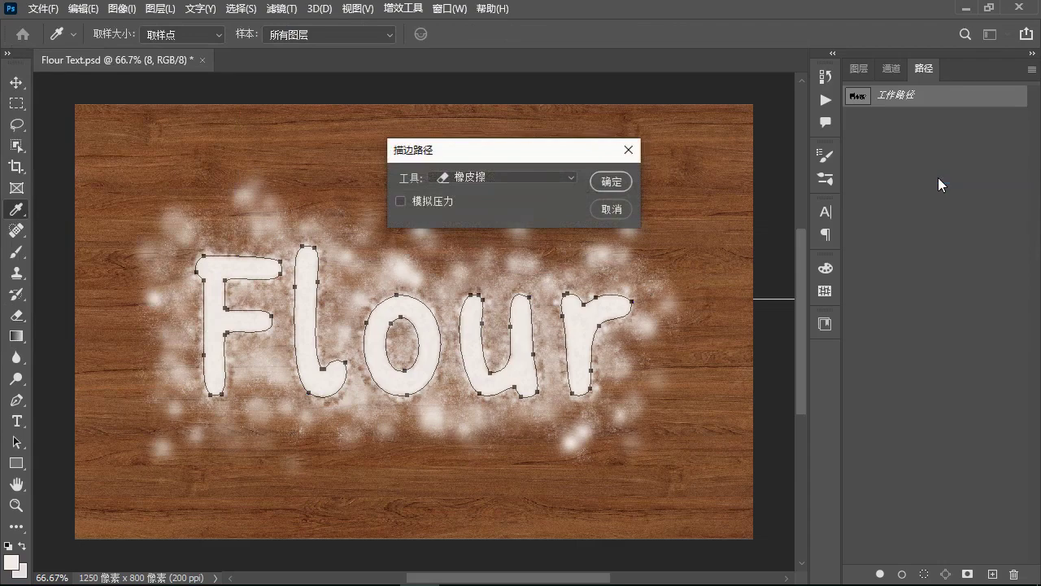
pyautogui.click(611, 182)
pyautogui.click(1014, 575)
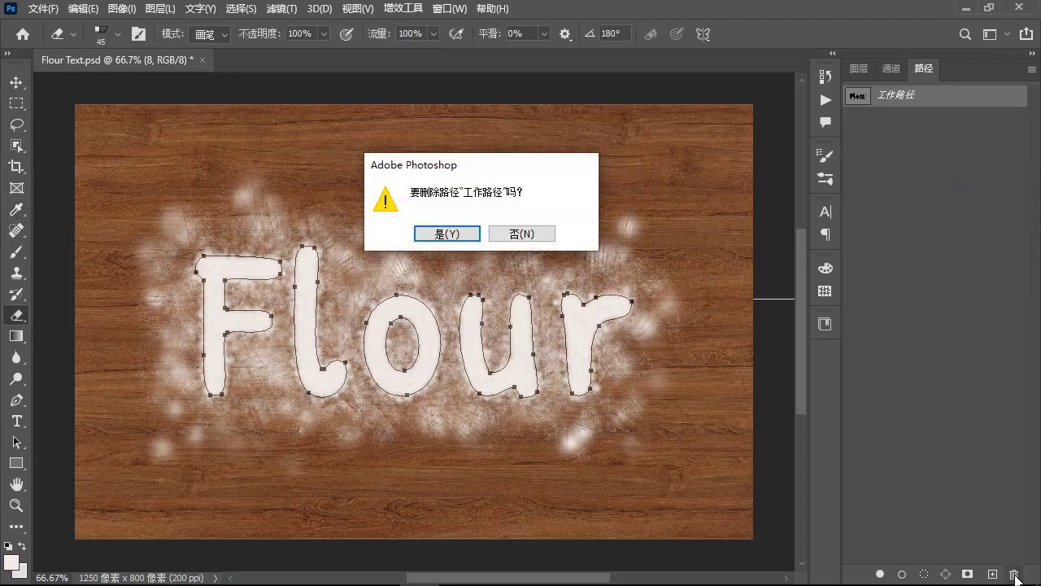
pyautogui.press('Return')
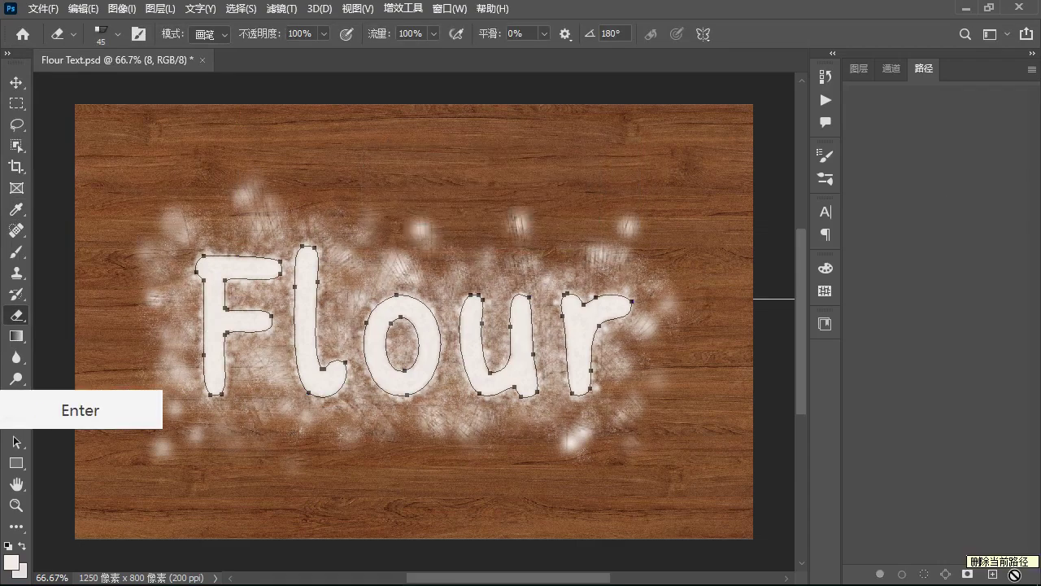
# Add a Bevel & Emboss effect to layer 1 with a size of 5 pixels
pyautogui.click(858, 68)
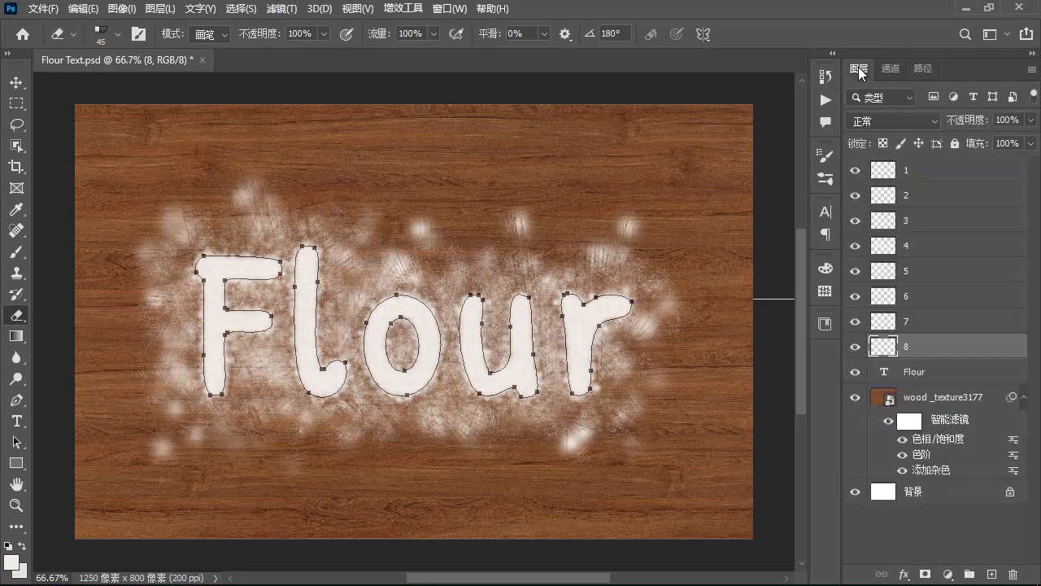
pyautogui.click(1014, 174)
pyautogui.click(157, 8)
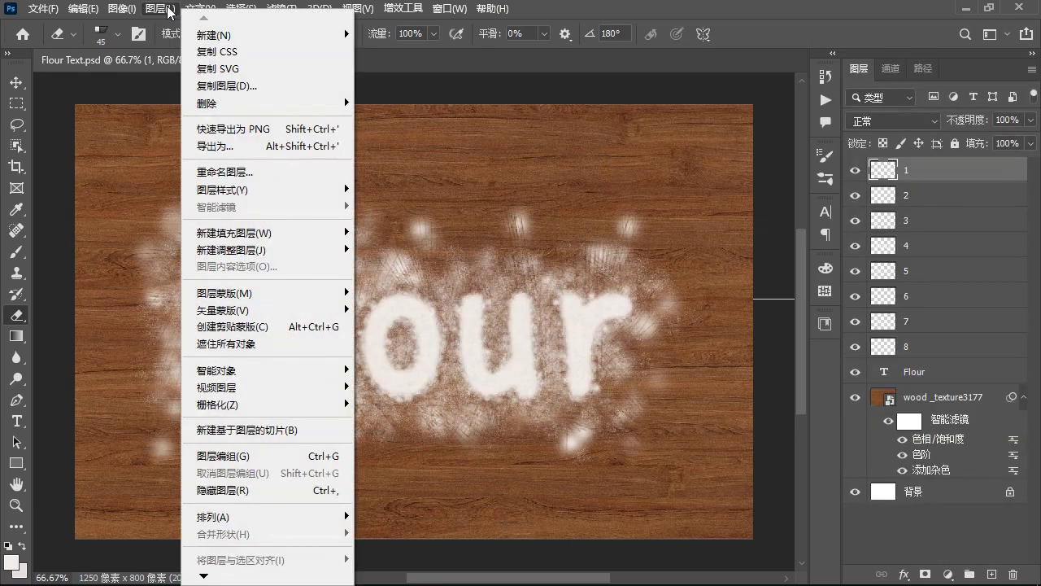
pyautogui.moveTo(236, 190)
pyautogui.click(396, 214)
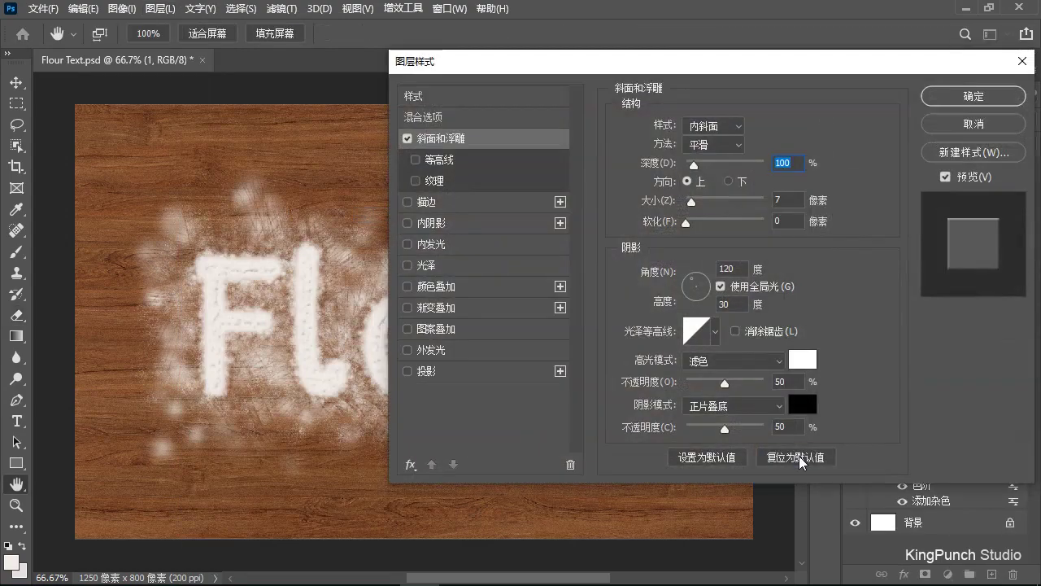
pyautogui.click(787, 198)
pyautogui.doubleClick(788, 198)
pyautogui.write('5')
# Turn off global light for layer 1's bevel, set its angle to 73° and altitude to 37°, and enable anti-aliasing
pyautogui.click(758, 289)
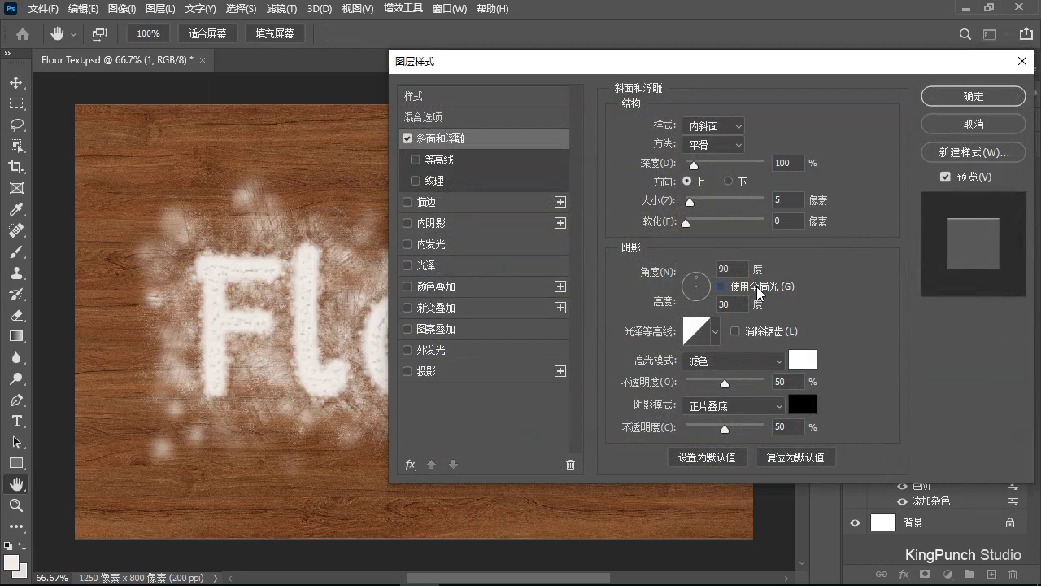
pyautogui.click(733, 268)
pyautogui.doubleClick(734, 268)
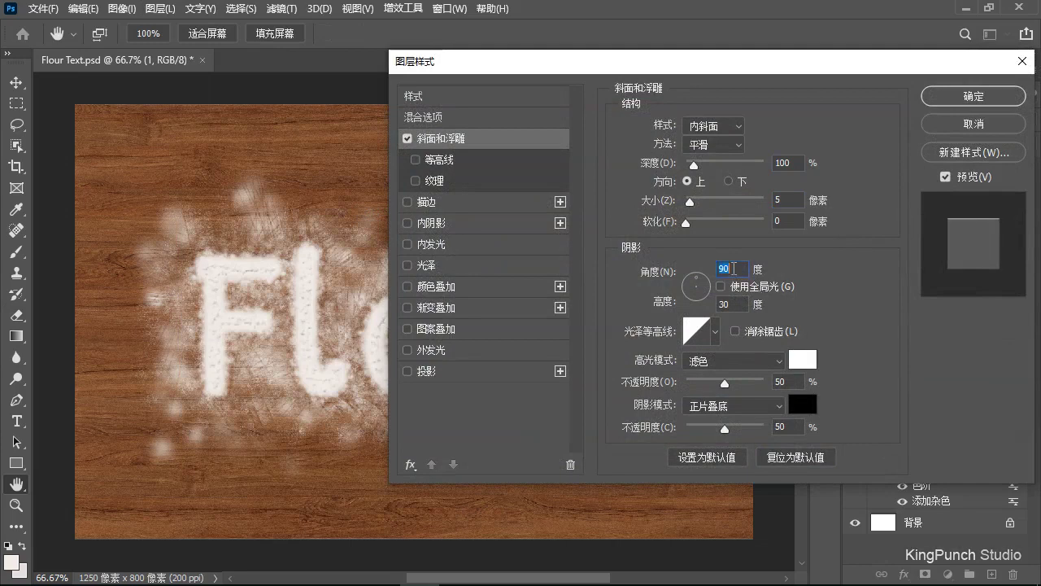
pyautogui.write('73')
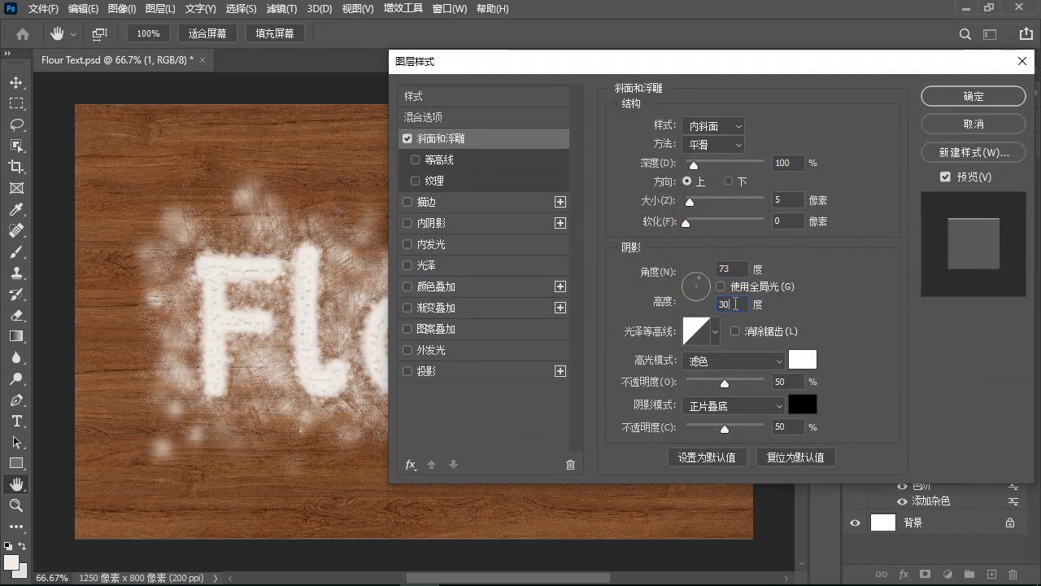
pyautogui.doubleClick(736, 303)
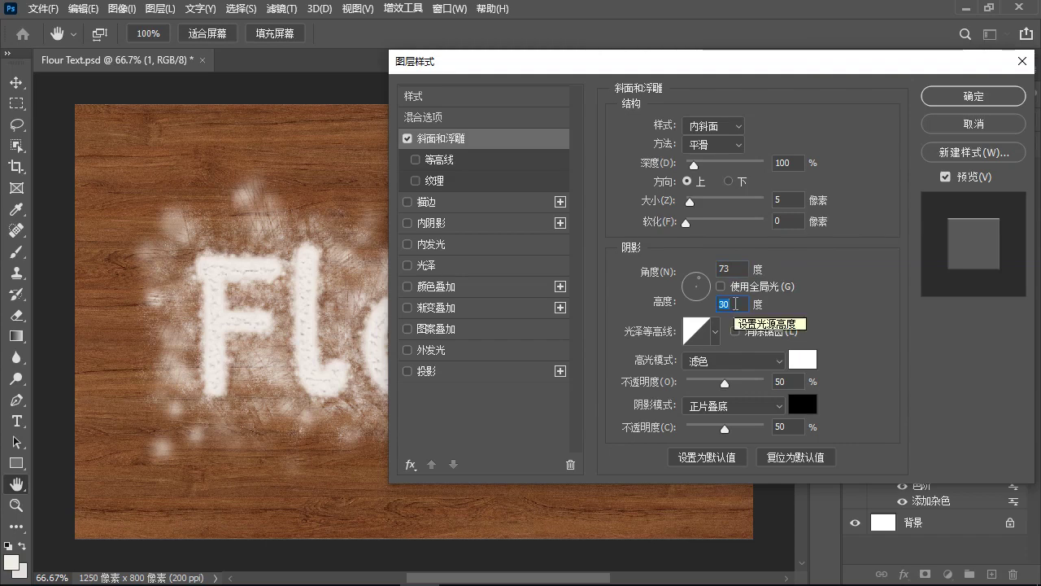
pyautogui.write('37')
pyautogui.click(777, 335)
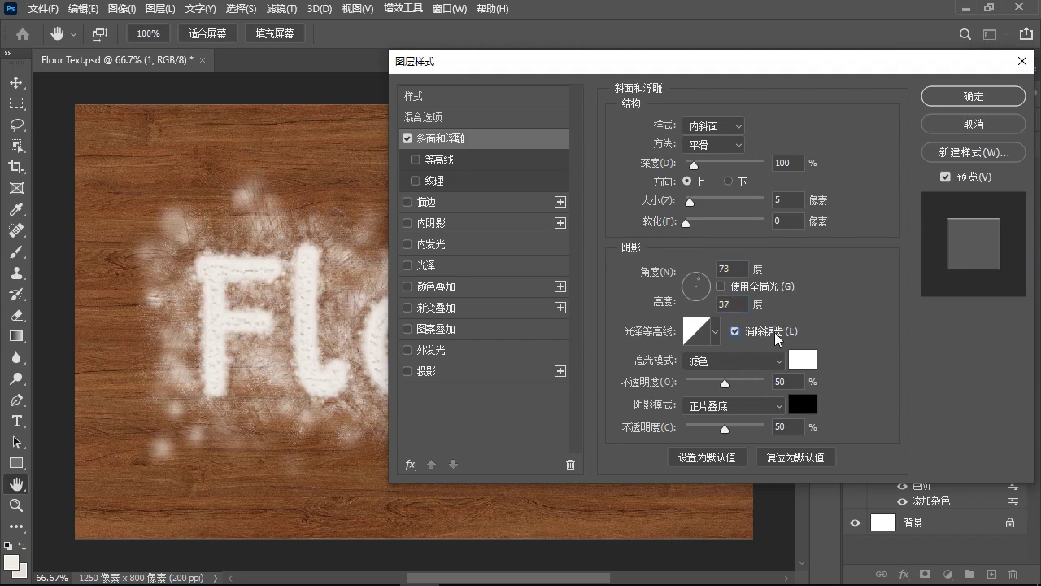
# Set layer 1's bevel highlight opacity to 75%, shadow color to 786c58 and shadow opacity to 75%, and apply the style
pyautogui.click(791, 380)
pyautogui.press('BackSpace')
pyautogui.press('BackSpace')
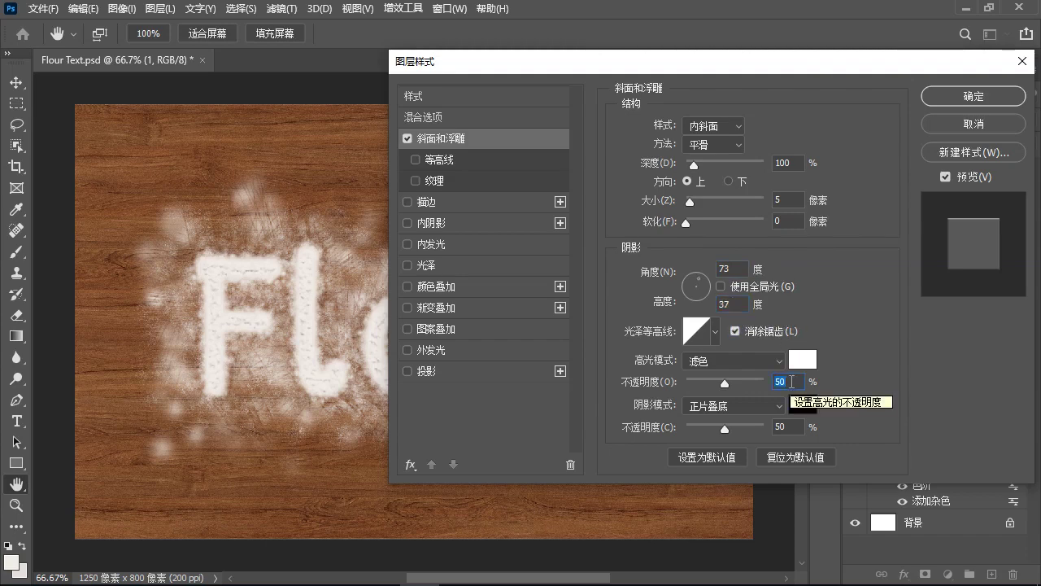
pyautogui.write('75')
pyautogui.click(807, 402)
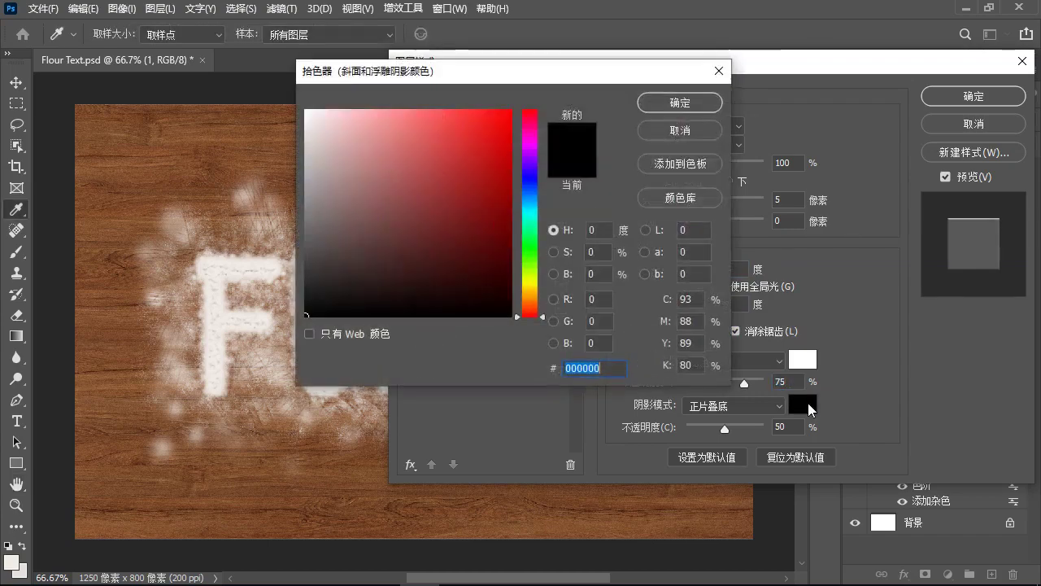
pyautogui.write('786c58')
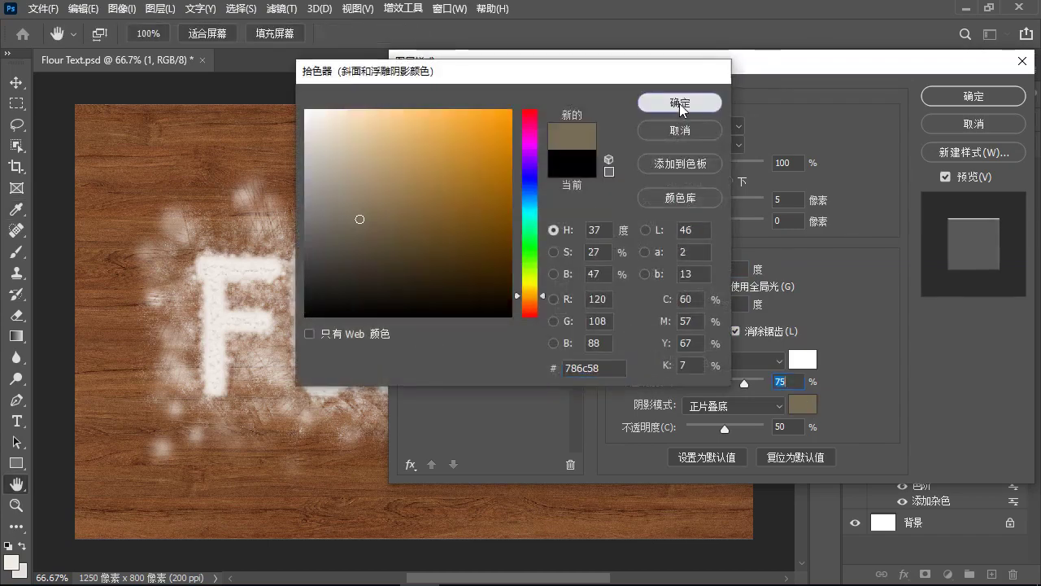
pyautogui.click(679, 103)
pyautogui.click(791, 425)
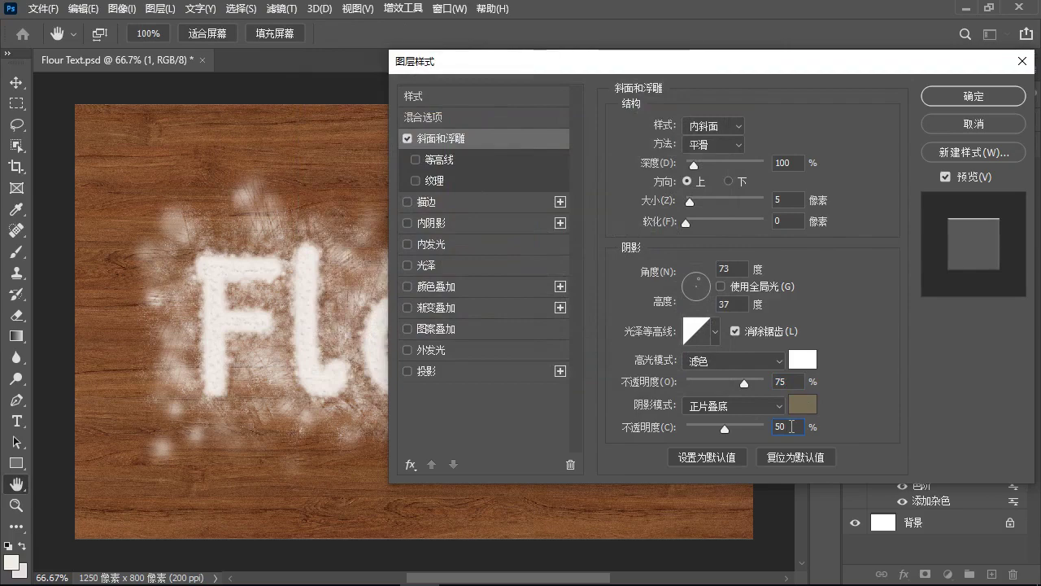
pyautogui.doubleClick(790, 426)
pyautogui.write('75')
pyautogui.click(978, 94)
# Copy the layer style of layer 1 and paste it onto layers 2 and 3
pyautogui.click(162, 8)
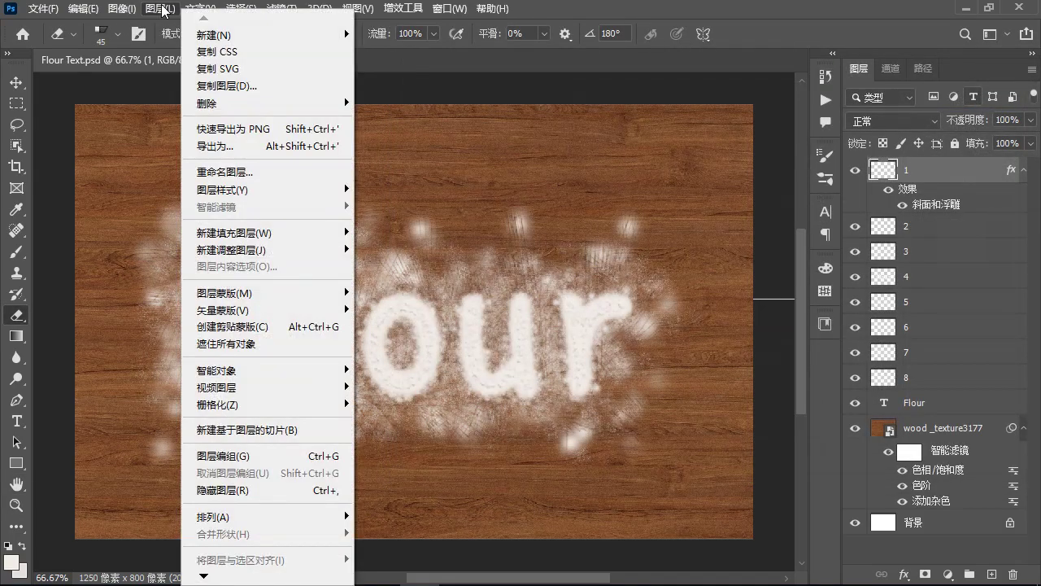
pyautogui.moveTo(226, 195)
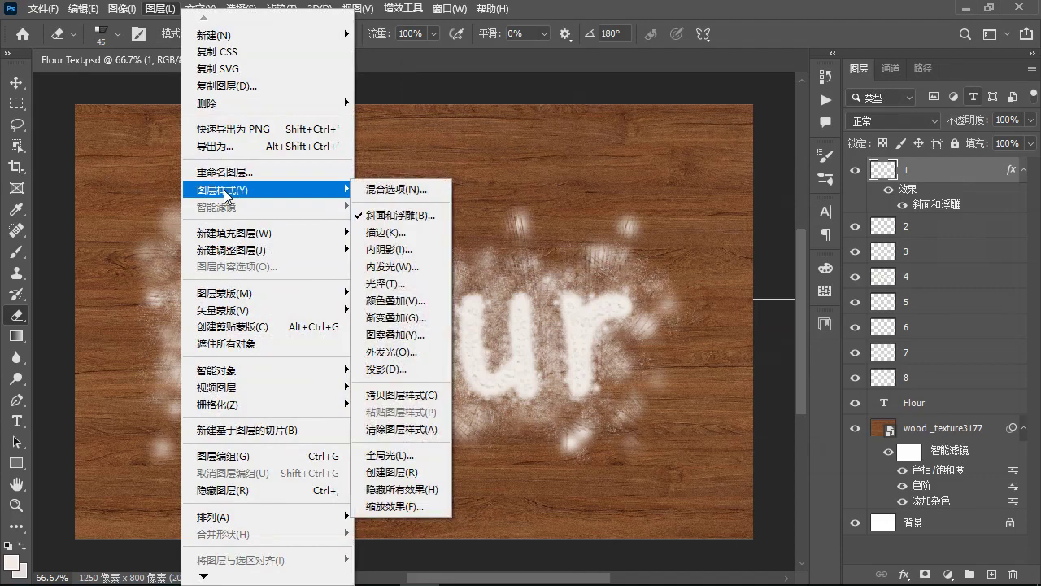
pyautogui.click(401, 394)
pyautogui.click(1014, 228)
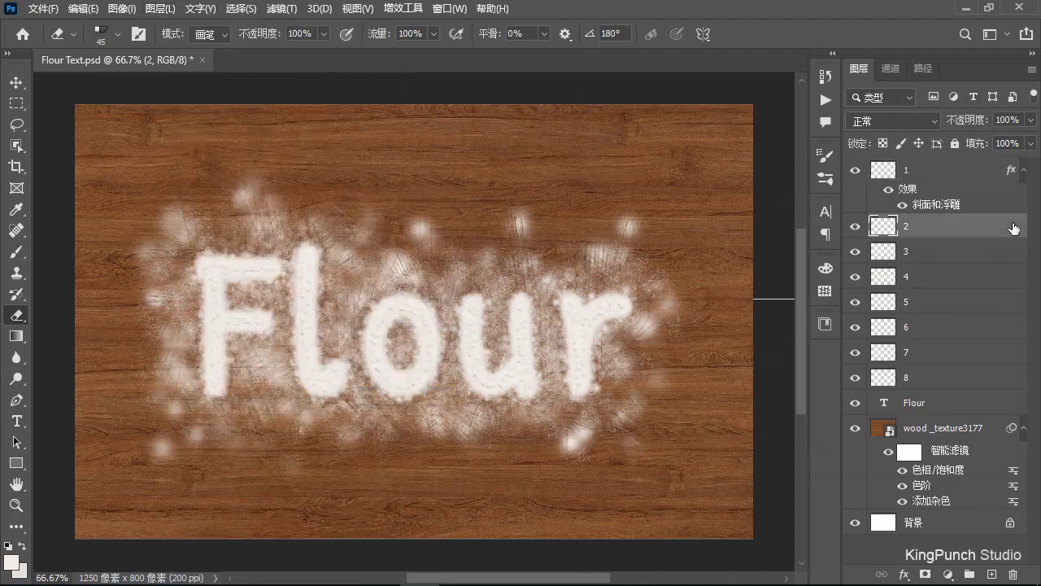
pyautogui.click(162, 8)
pyautogui.moveTo(228, 195)
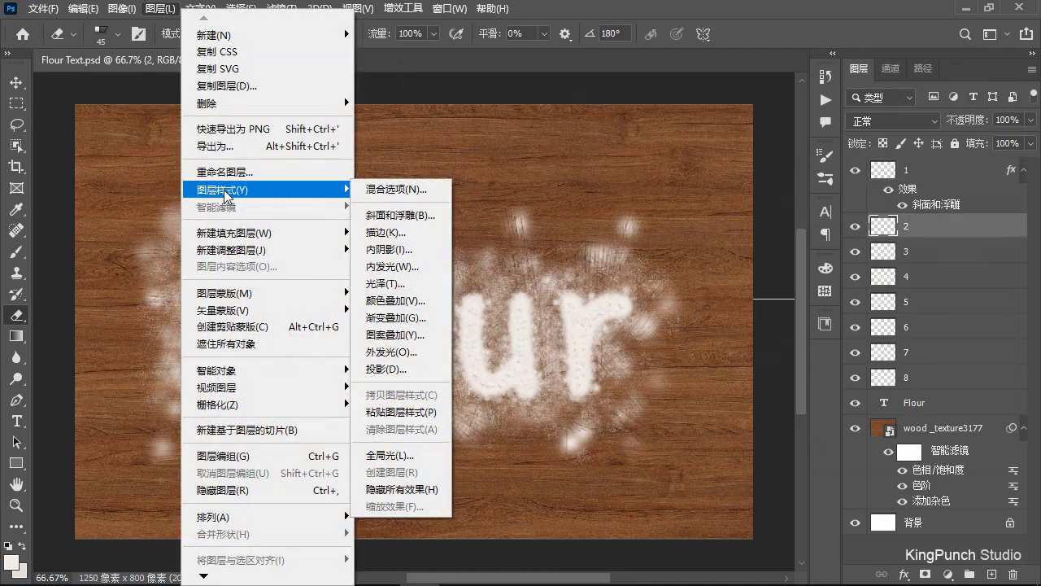
pyautogui.click(401, 412)
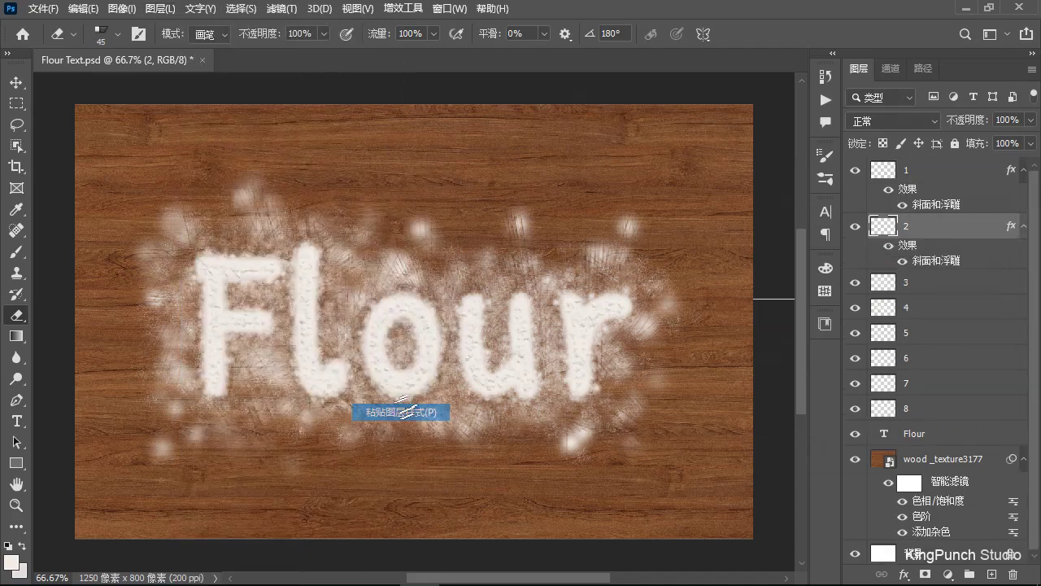
pyautogui.click(1013, 286)
pyautogui.click(162, 9)
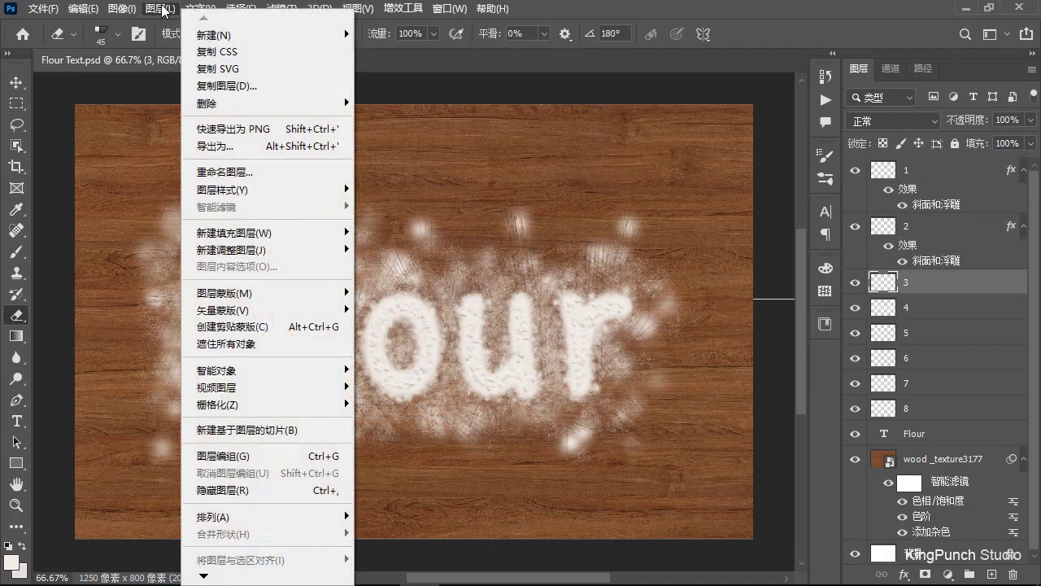
pyautogui.moveTo(227, 195)
pyautogui.click(400, 411)
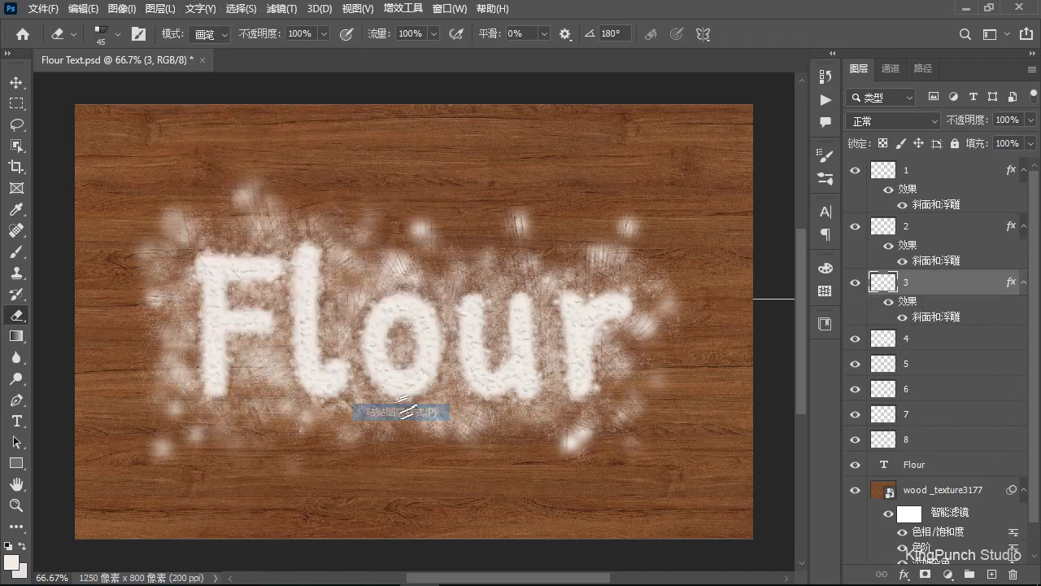
# Set the Bevel & Emboss shading on layer 3 to an angle of 49° and an altitude of 42°
pyautogui.doubleClick(1014, 284)
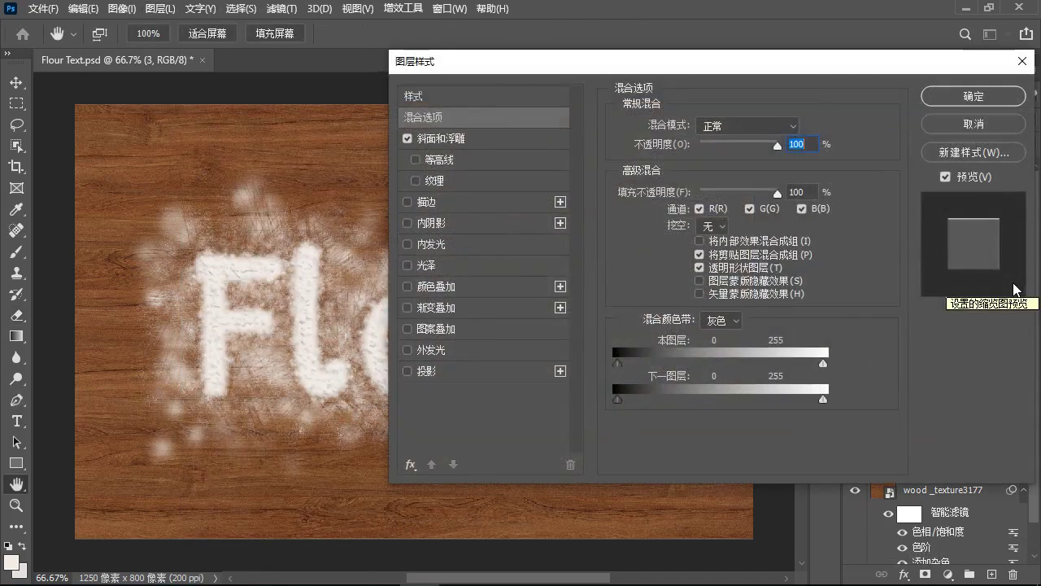
pyautogui.click(541, 139)
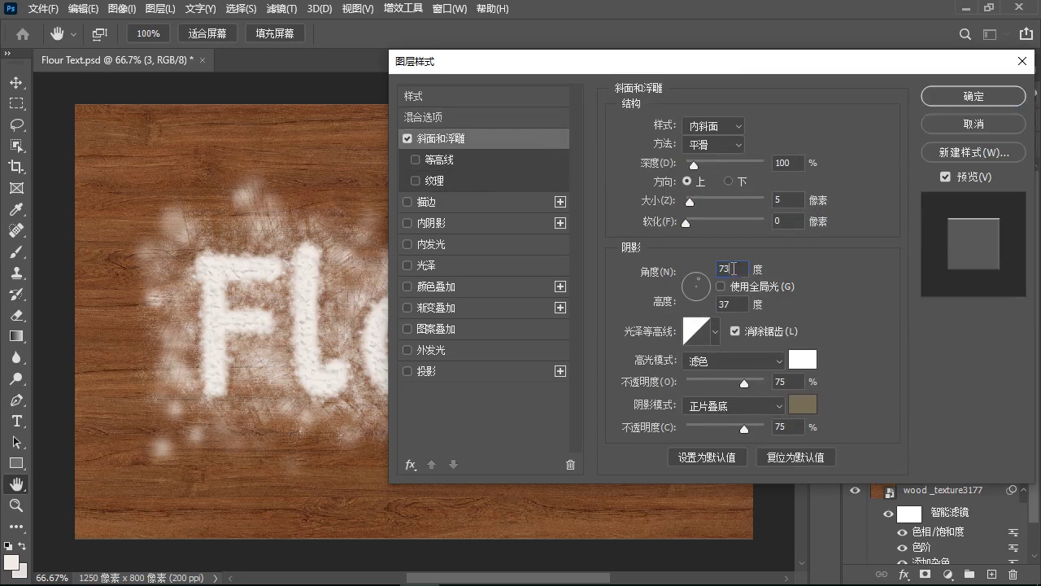
pyautogui.doubleClick(733, 269)
pyautogui.write('49')
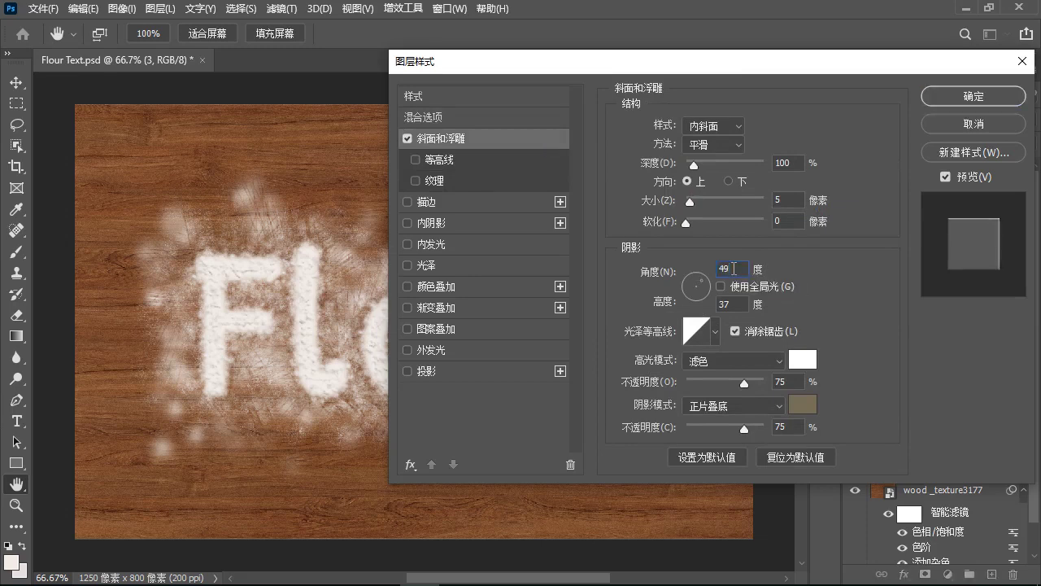
pyautogui.click(736, 304)
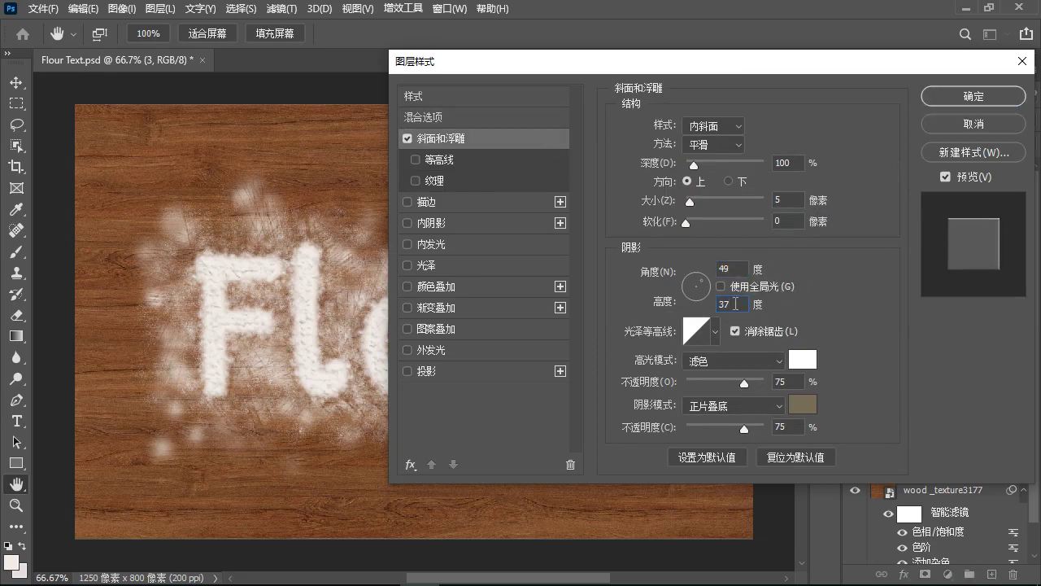
pyautogui.doubleClick(735, 304)
pyautogui.write('42')
pyautogui.click(976, 96)
# Add a Bevel & Emboss effect to layer 4 and set its size to 25 pixels
pyautogui.click(1015, 341)
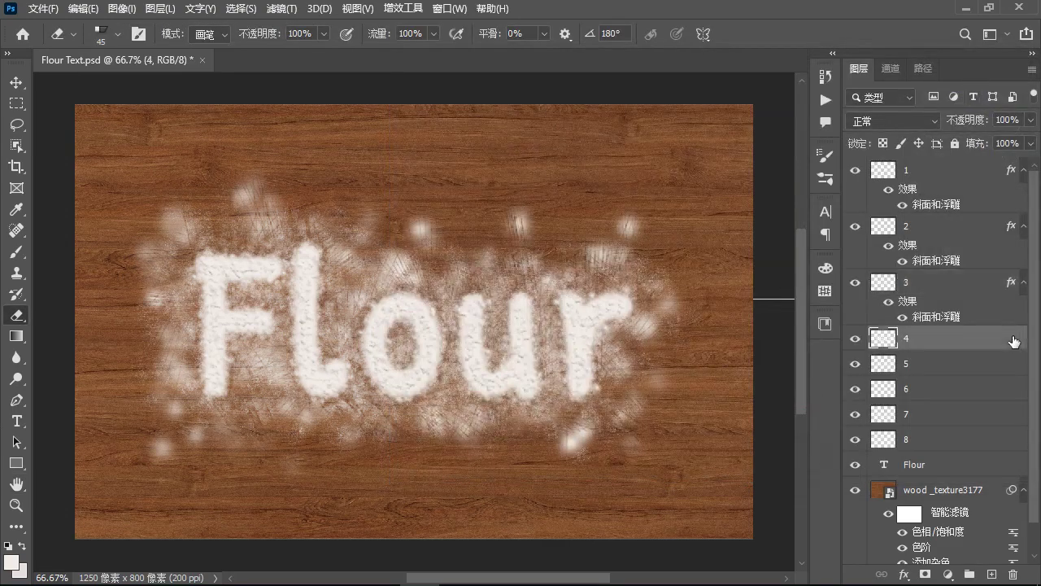
pyautogui.click(157, 9)
pyautogui.moveTo(232, 191)
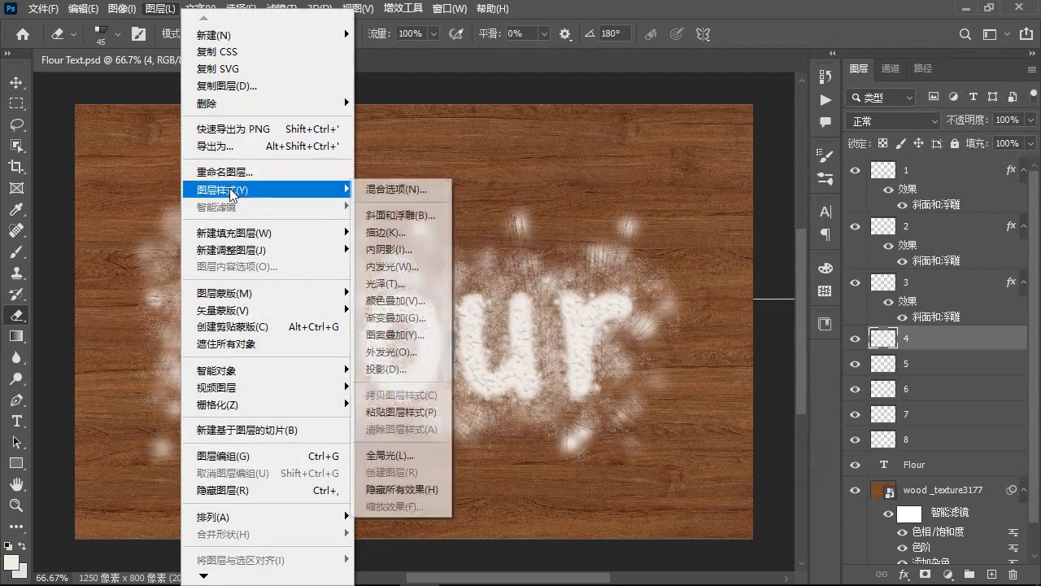
pyautogui.click(396, 215)
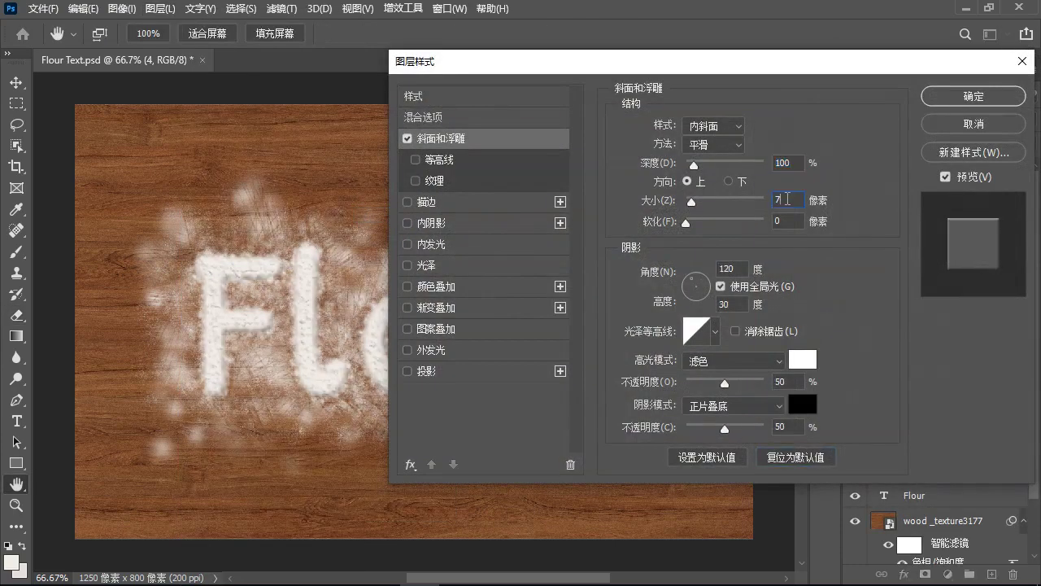
pyautogui.click(787, 198)
pyautogui.write('25')
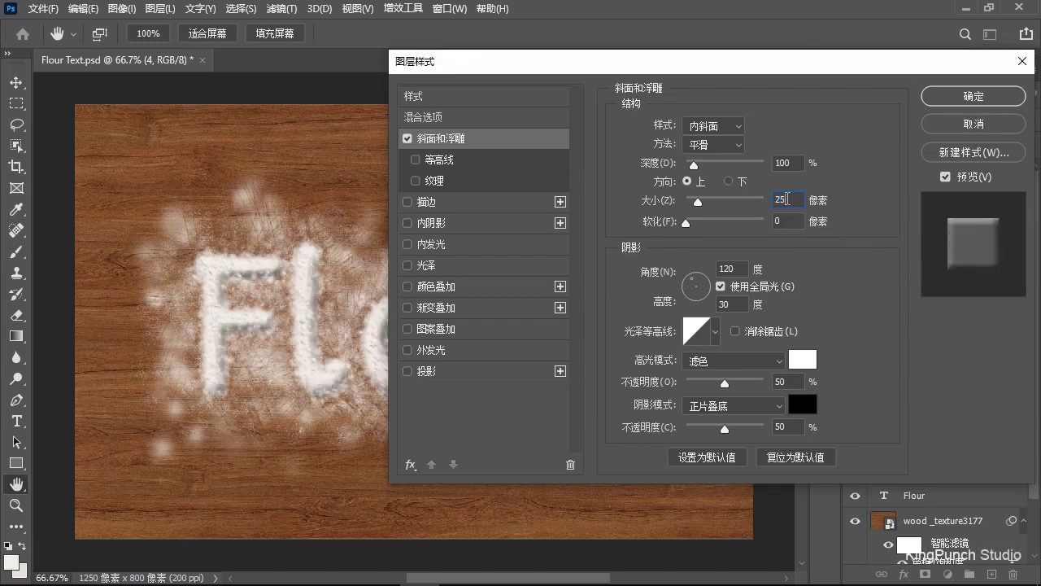
# Turn off global light for layer 4's bevel, set its angle to 49° and altitude to 42°, and enable anti-aliasing
pyautogui.click(759, 290)
pyautogui.click(734, 267)
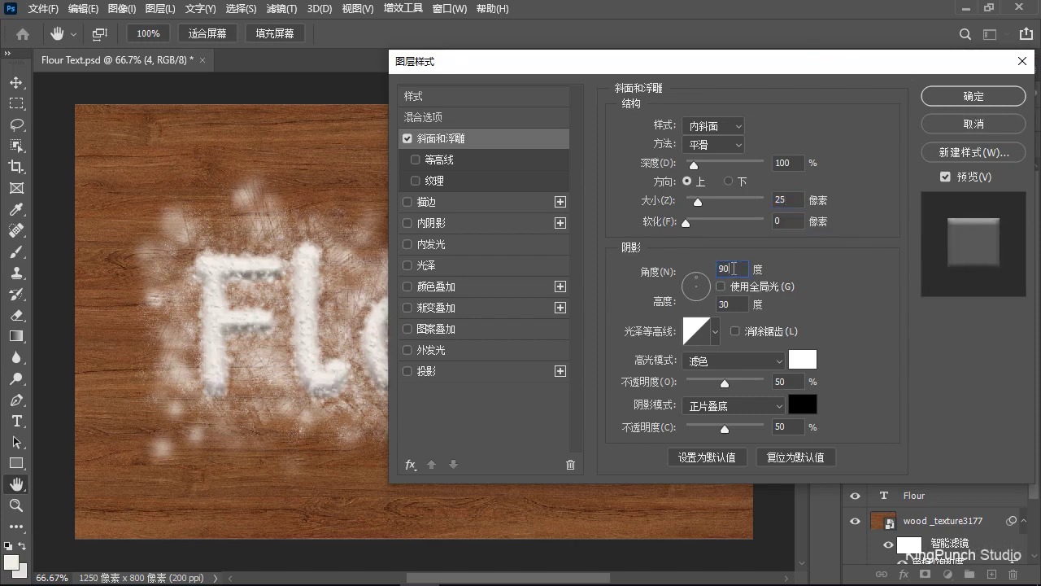
pyautogui.doubleClick(734, 267)
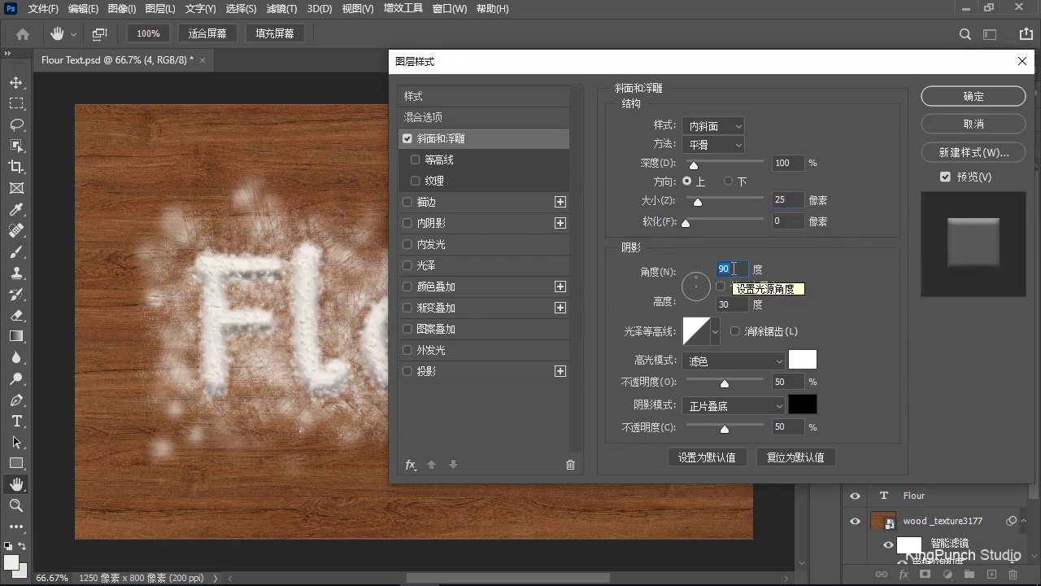
pyautogui.write('49')
pyautogui.click(735, 303)
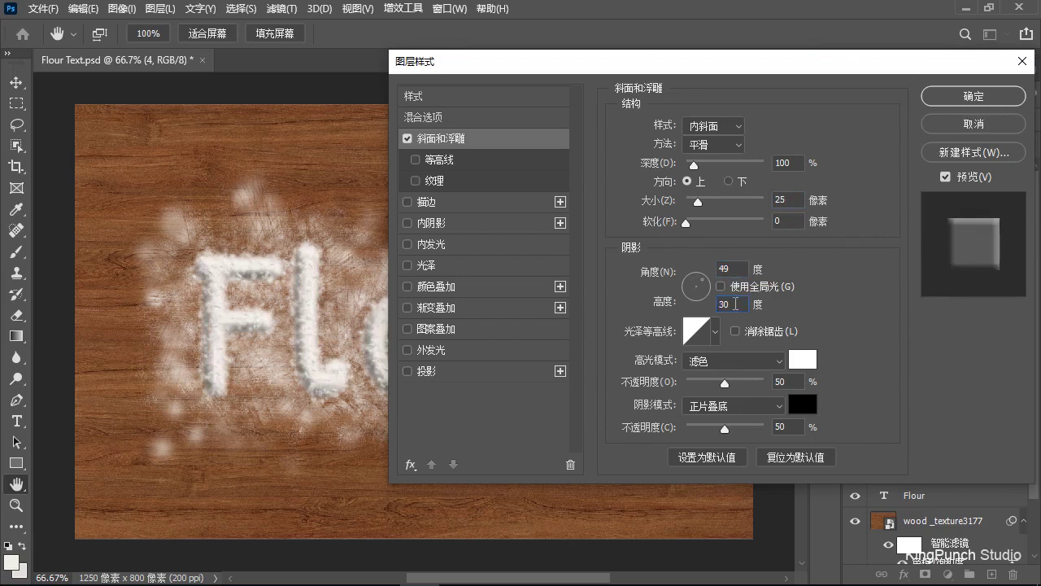
pyautogui.doubleClick(735, 303)
pyautogui.write('42')
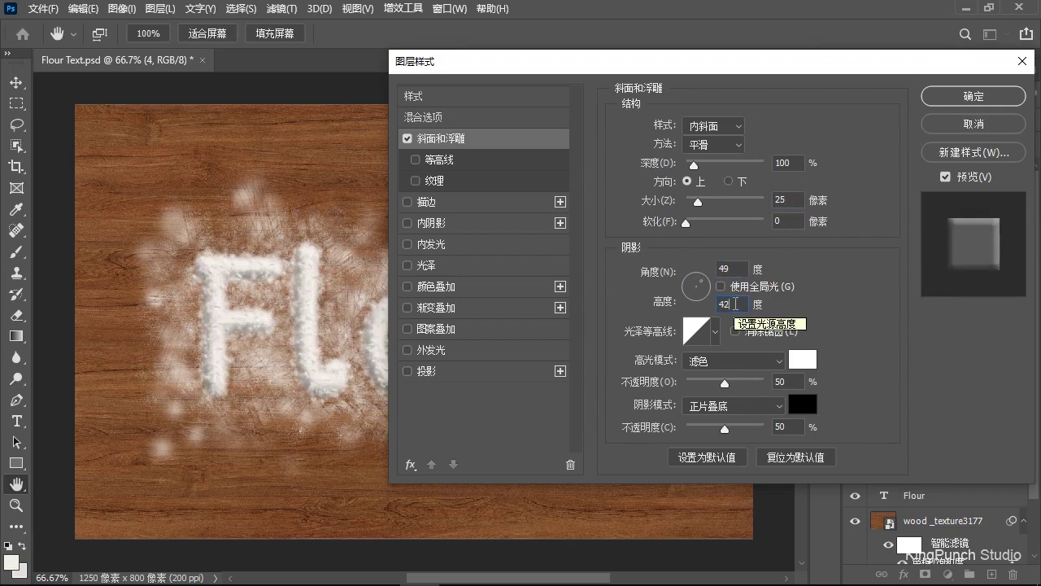
pyautogui.click(772, 333)
# Set layer 4's bevel highlight opacity to 75%, shadow color to 9a8f7c and shadow opacity to 75%
pyautogui.click(790, 381)
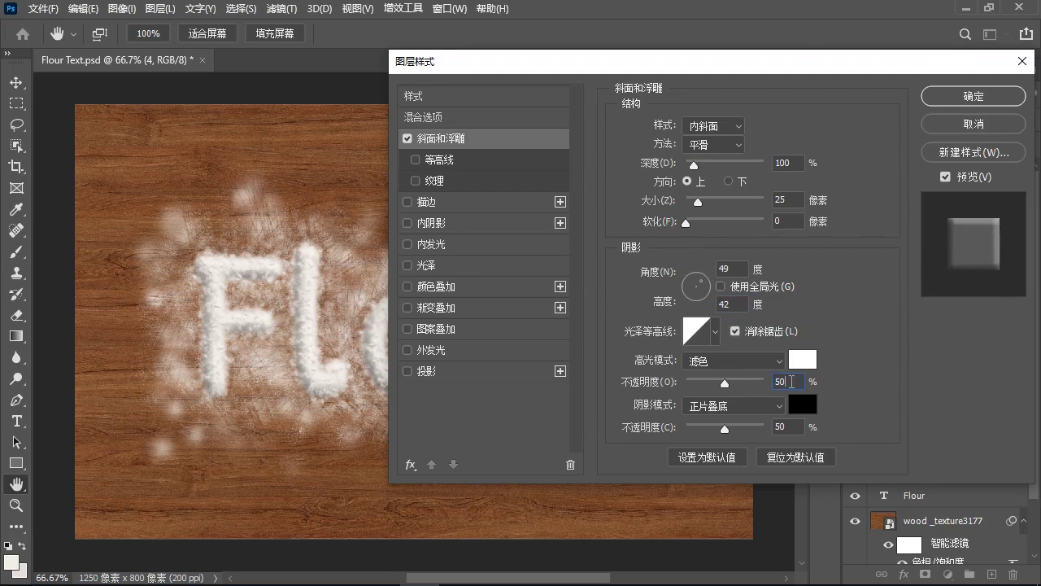
pyautogui.doubleClick(791, 380)
pyautogui.write('75')
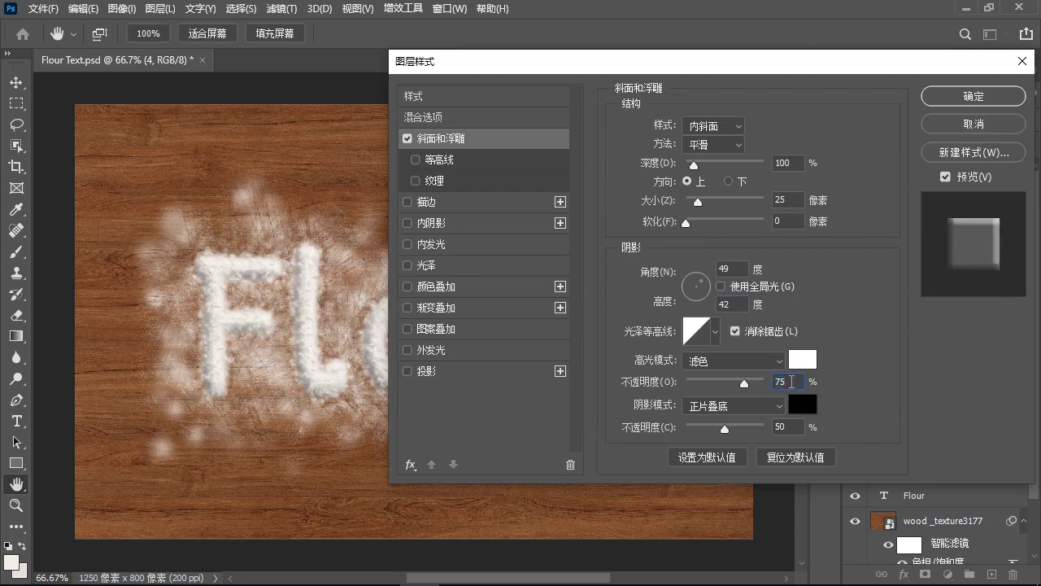
pyautogui.click(802, 405)
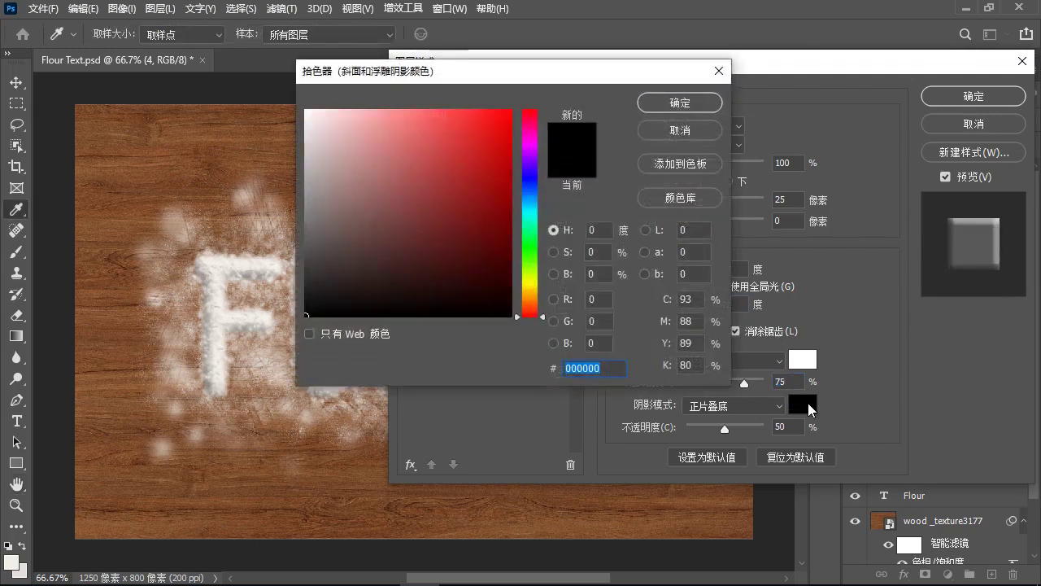
pyautogui.write('9a8f7c')
pyautogui.click(679, 103)
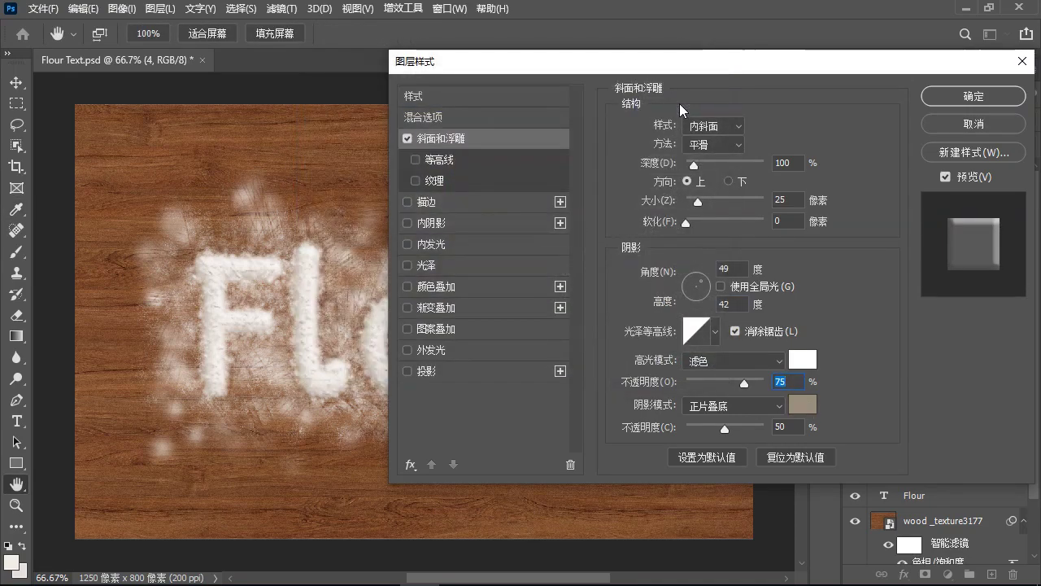
pyautogui.click(790, 426)
pyautogui.doubleClick(790, 425)
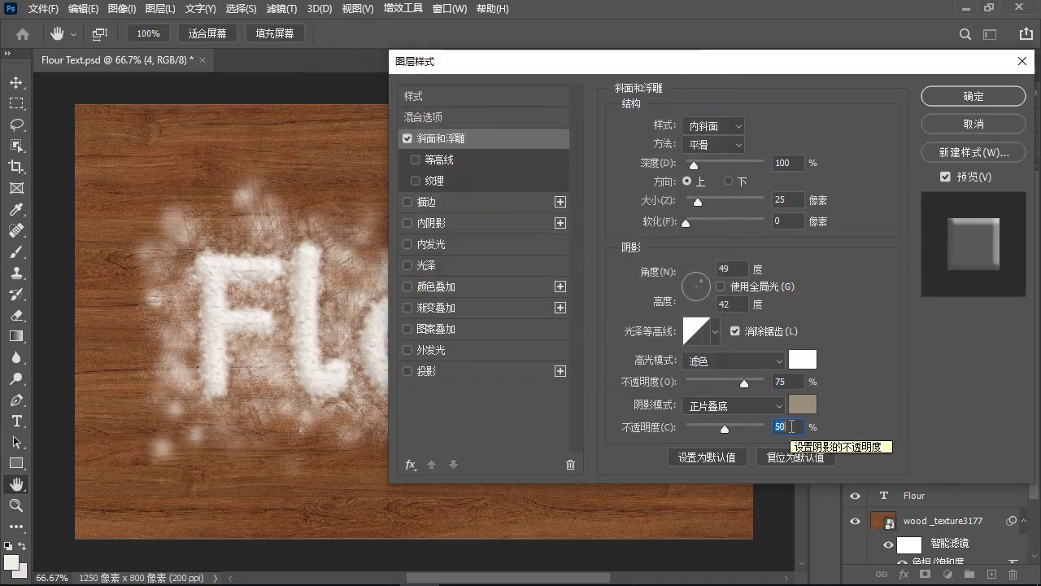
pyautogui.write('75')
# Add a texture to layer 4's bevel using the gray cloud-like pattern, with its depth set to 25%
pyautogui.click(546, 181)
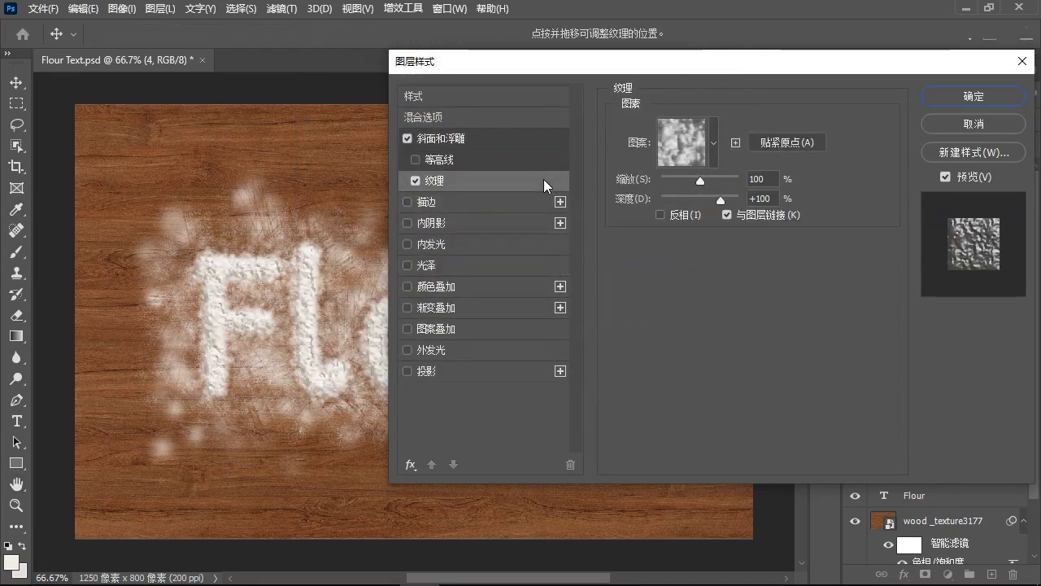
pyautogui.click(714, 144)
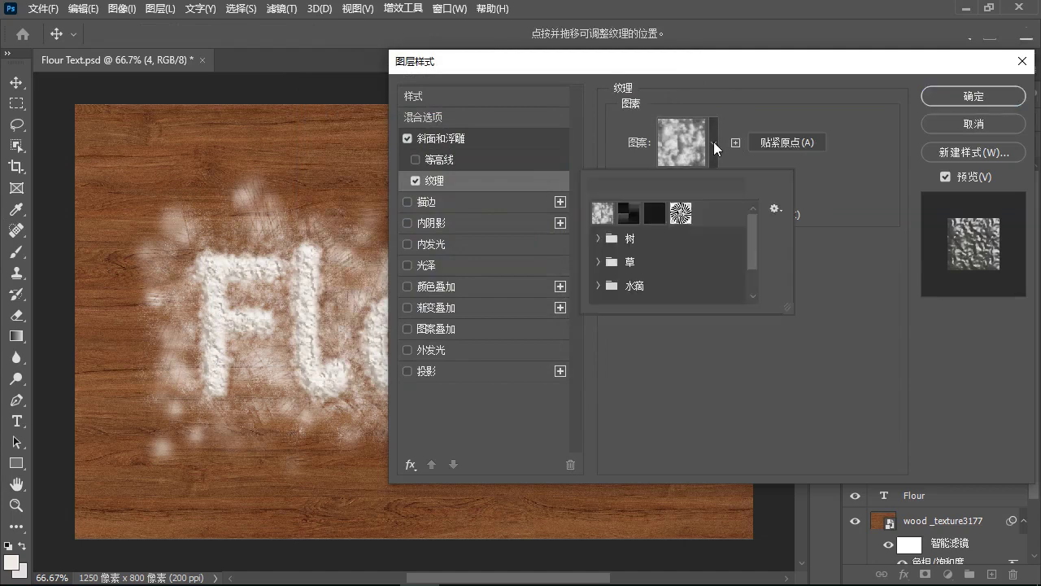
pyautogui.click(602, 213)
pyautogui.click(831, 172)
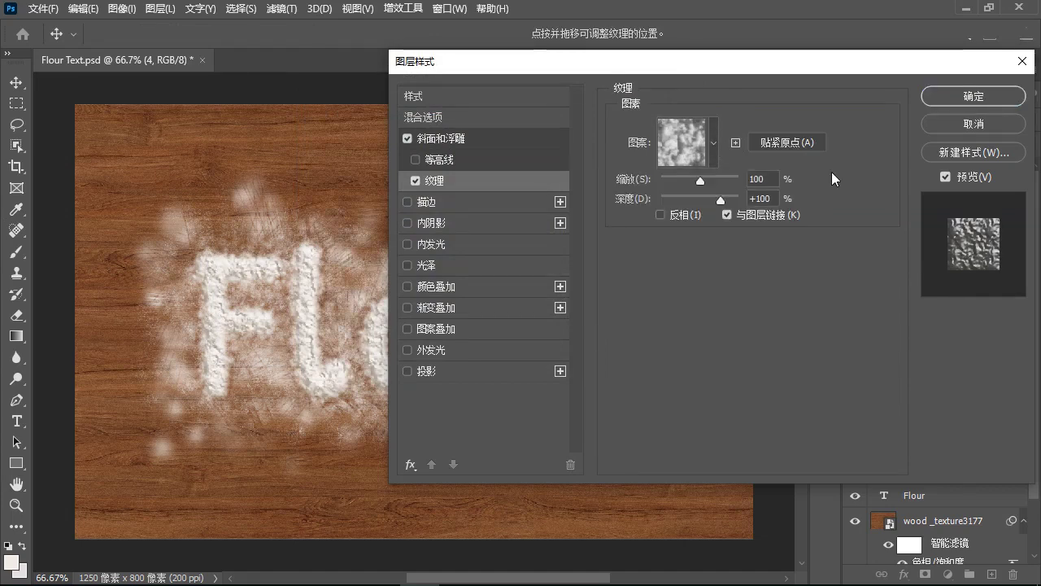
pyautogui.doubleClick(769, 198)
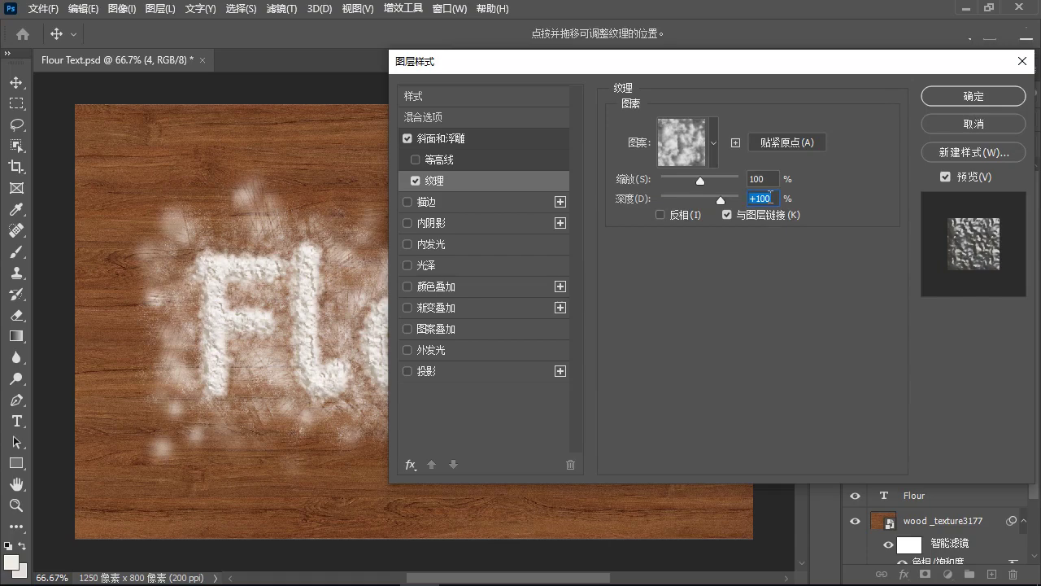
pyautogui.write('25')
# Add a drop shadow to layer 4 with color 544e4c and 15% opacity
pyautogui.click(533, 372)
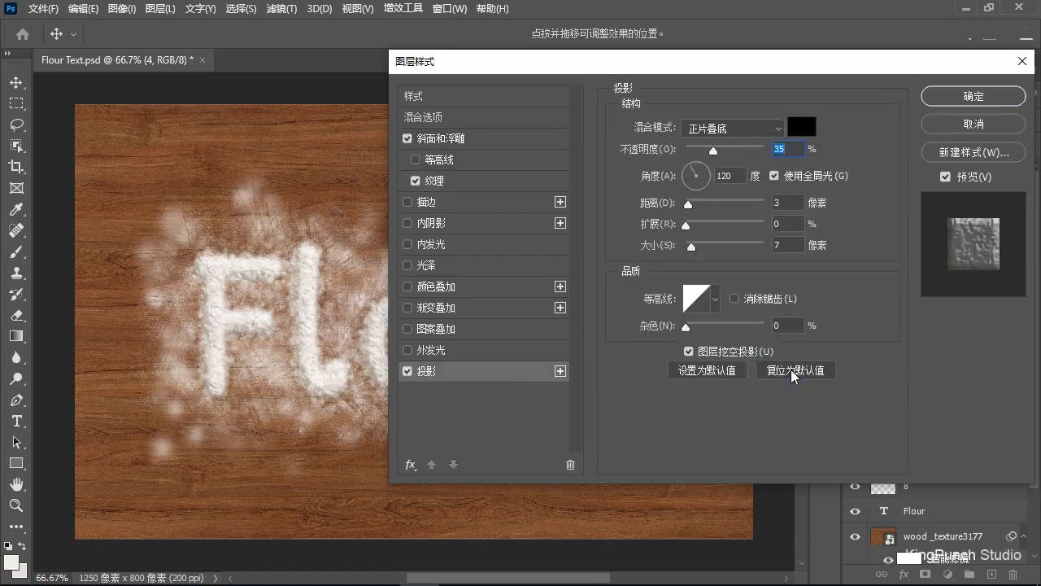
pyautogui.click(801, 127)
pyautogui.write('544e4c')
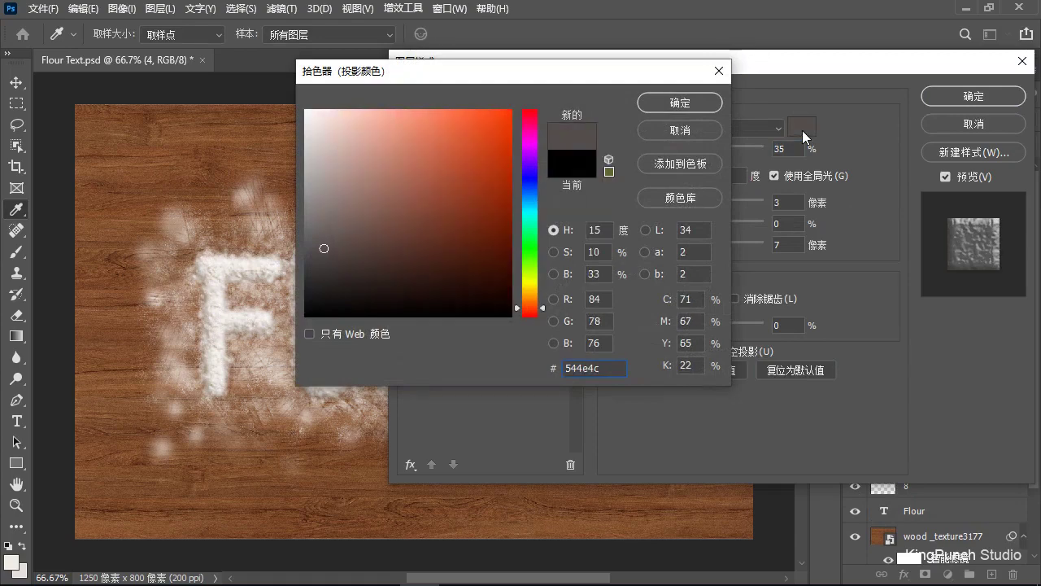
pyautogui.click(680, 104)
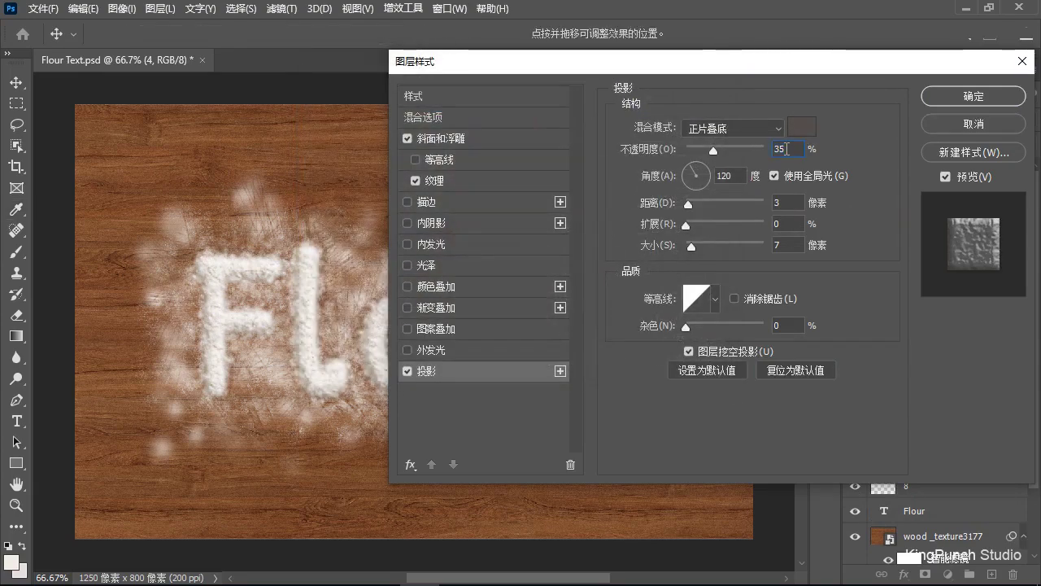
pyautogui.doubleClick(787, 148)
pyautogui.write('15')
# Set layer 4's drop shadow distance to 10 pixels and size to 15 pixels, and apply the layer style
pyautogui.click(729, 175)
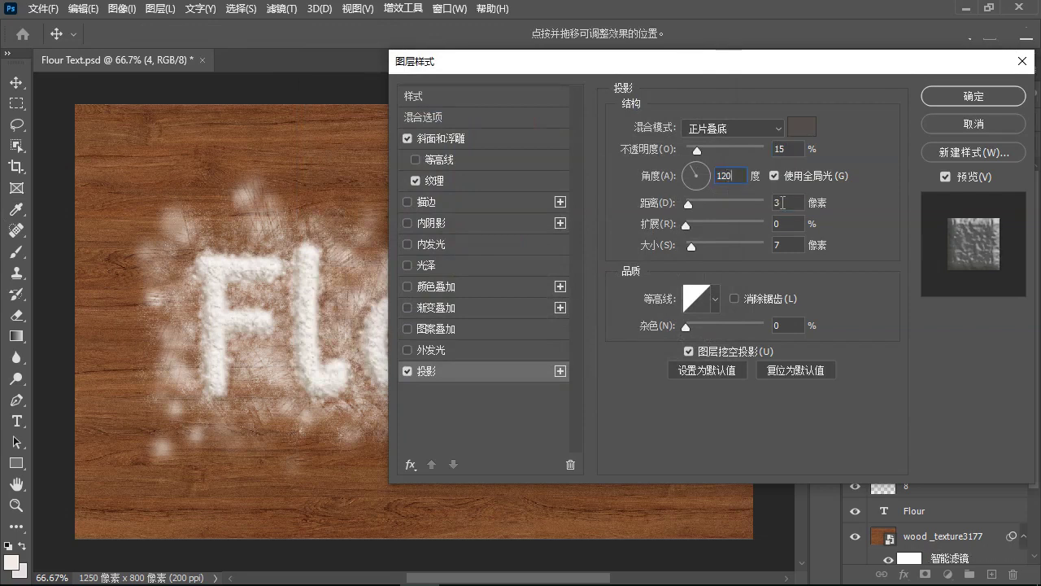
pyautogui.doubleClick(781, 203)
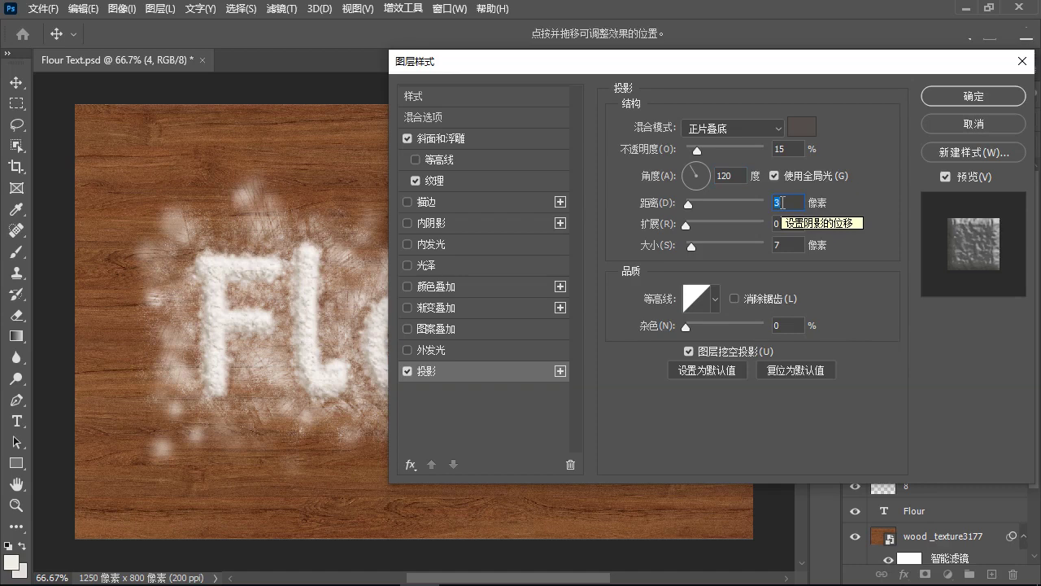
pyautogui.write('10')
pyautogui.click(782, 245)
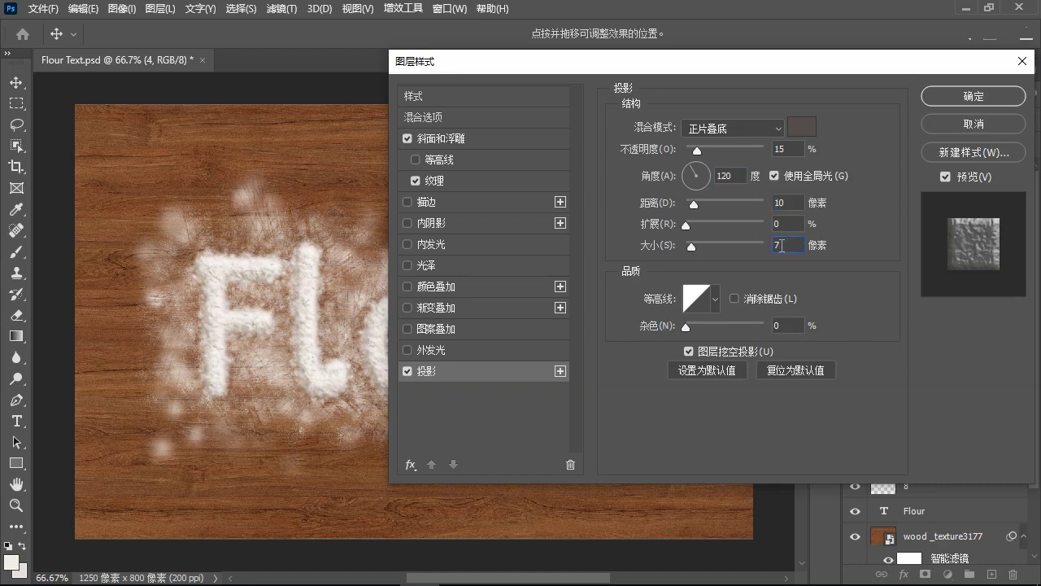
pyautogui.doubleClick(782, 244)
pyautogui.write('15')
pyautogui.click(977, 95)
# Copy the layer style of layer 3 and paste it onto layer 5
pyautogui.click(1012, 282)
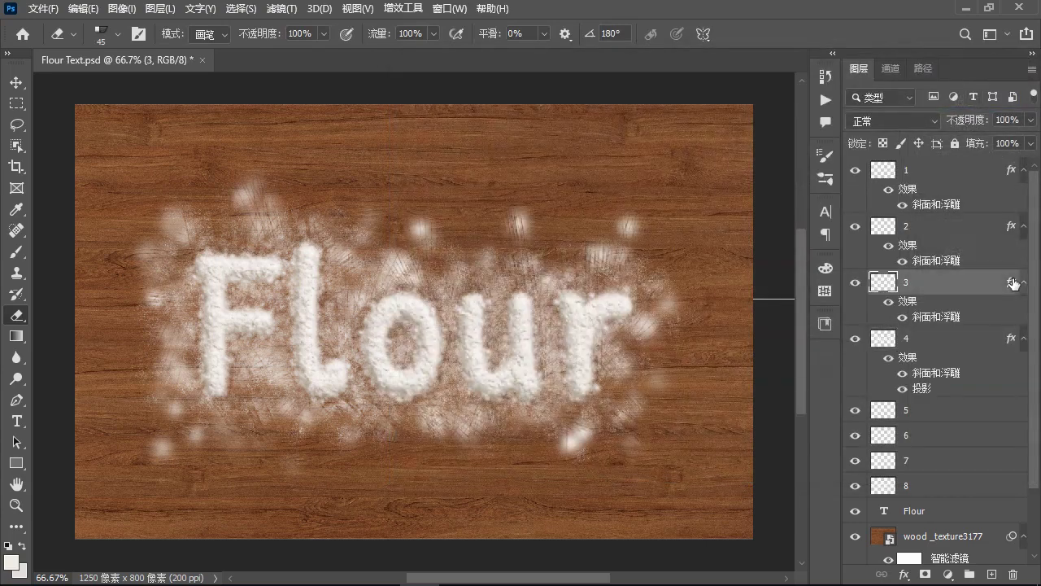
pyautogui.click(161, 9)
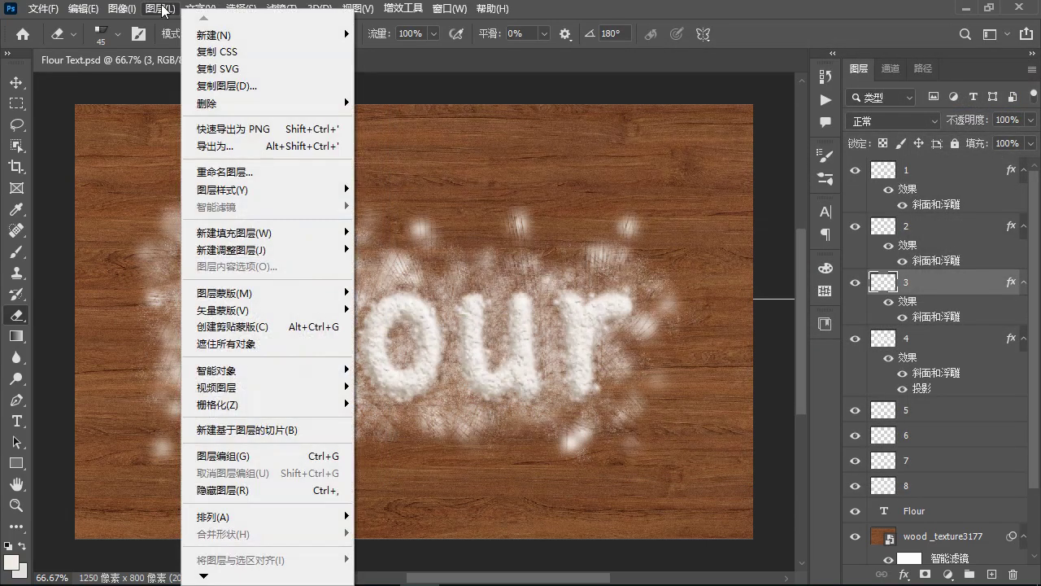
pyautogui.moveTo(224, 191)
pyautogui.click(403, 395)
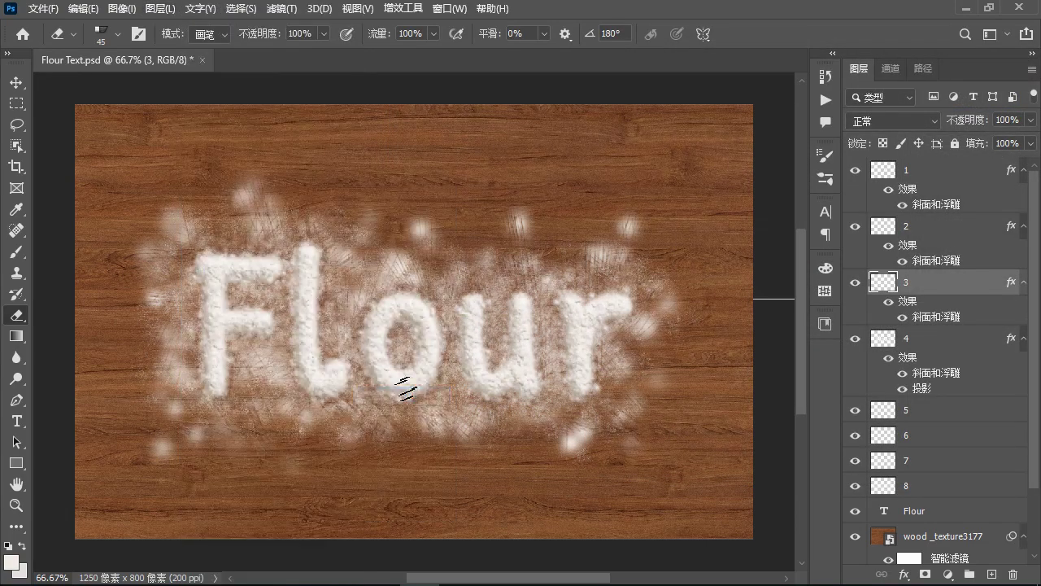
pyautogui.click(1014, 412)
pyautogui.click(160, 9)
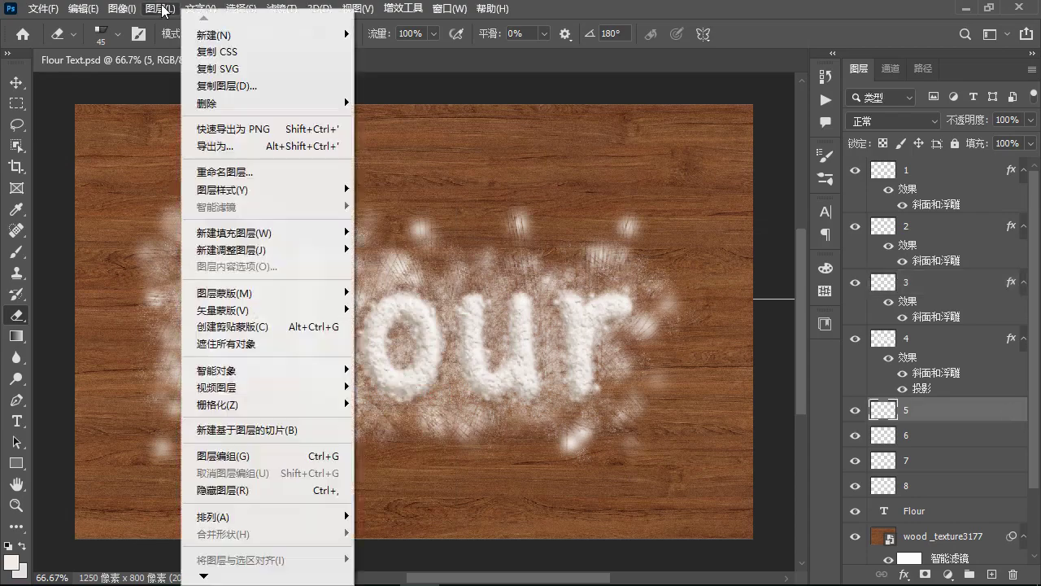
pyautogui.moveTo(226, 195)
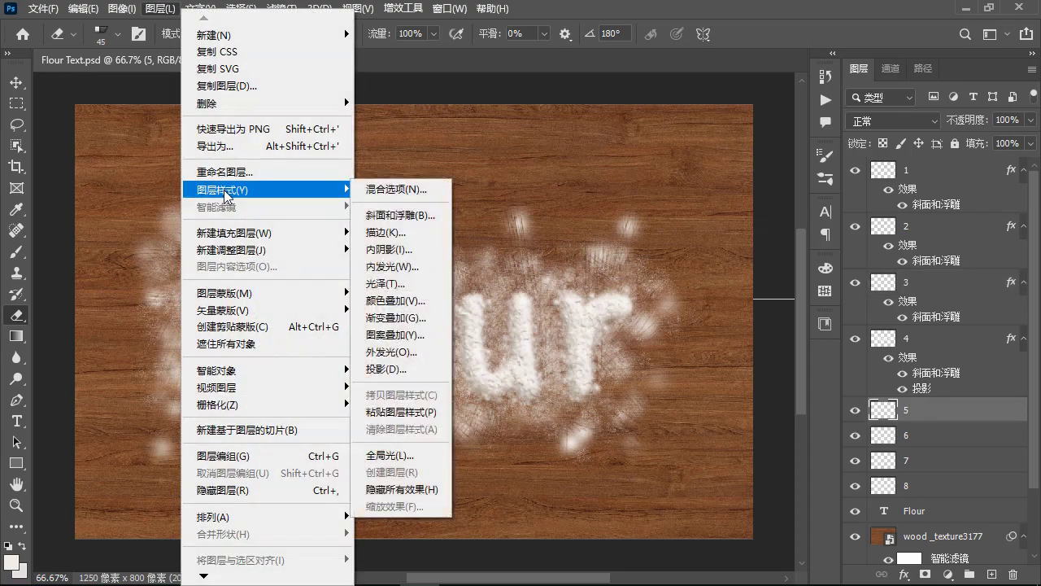
pyautogui.click(400, 413)
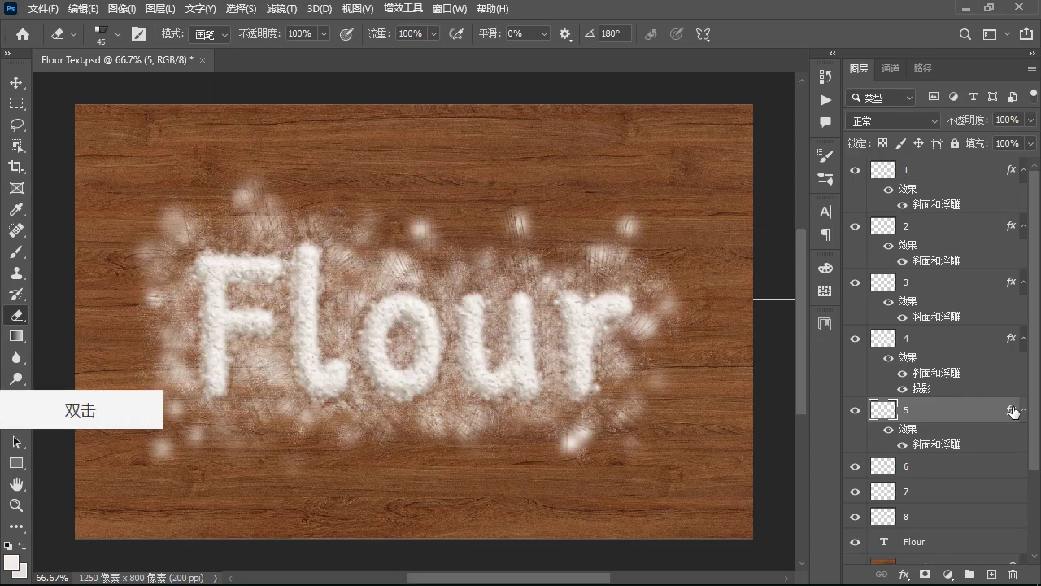
# Open the Bevel & Emboss settings of layer 5 with the size value ready for editing
pyautogui.doubleClick(1012, 411)
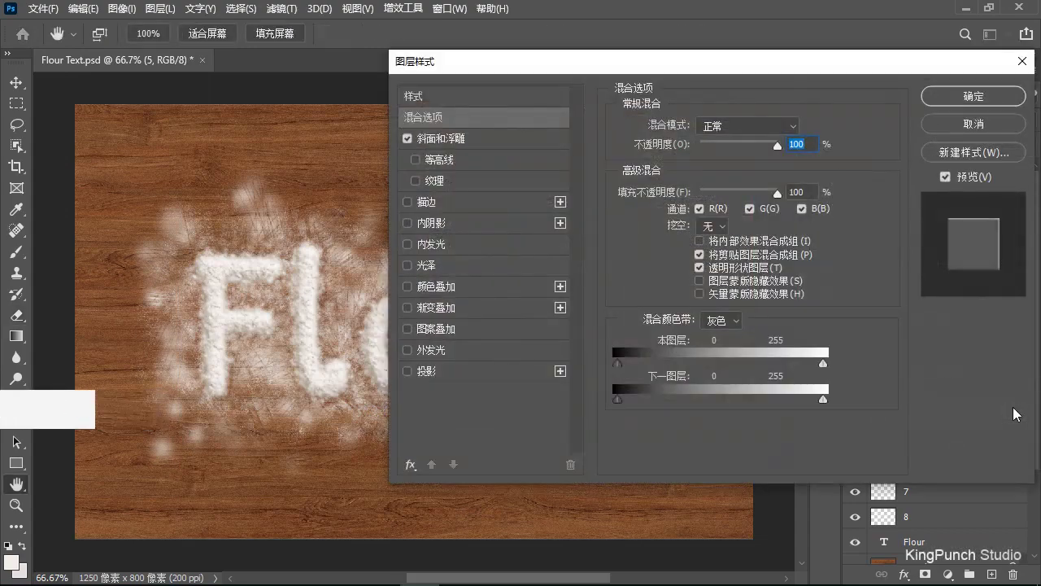
pyautogui.click(521, 139)
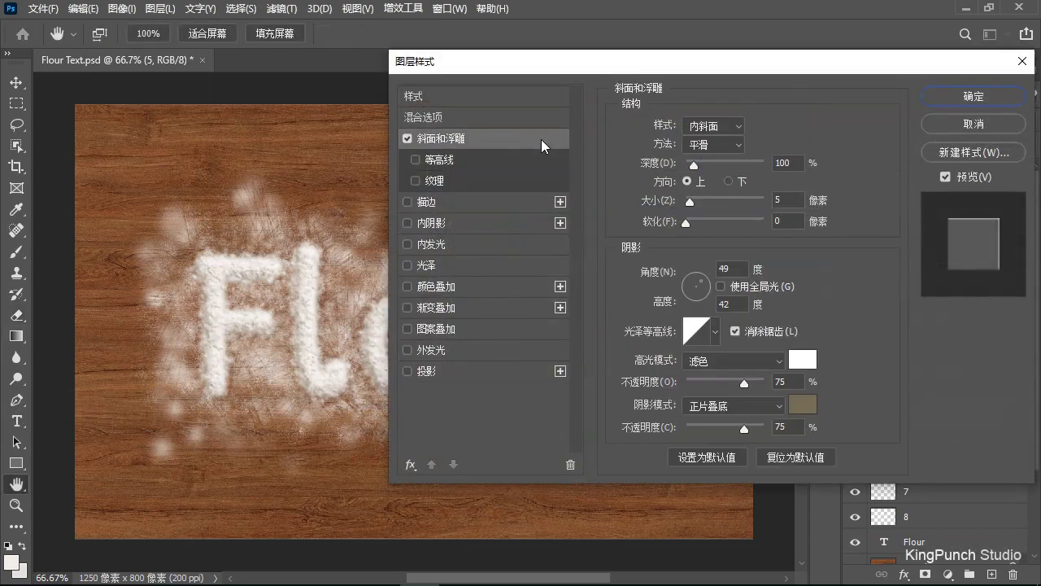
pyautogui.click(788, 198)
pyautogui.doubleClick(787, 199)
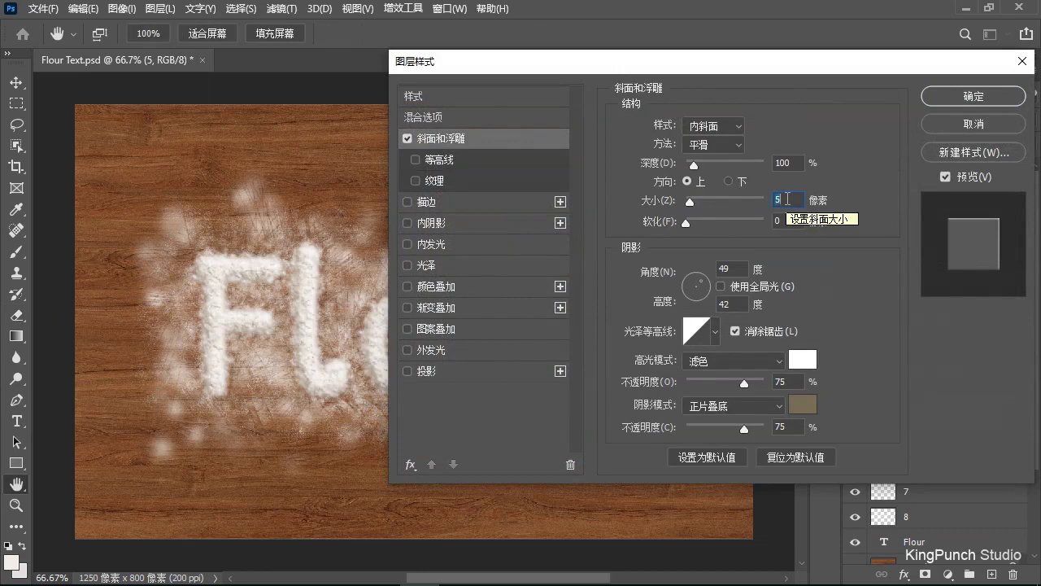
# Add a texture with the cloud-like pattern to layer 5's Bevel & Emboss, adjust its depth and apply the layer style
pyautogui.click(544, 182)
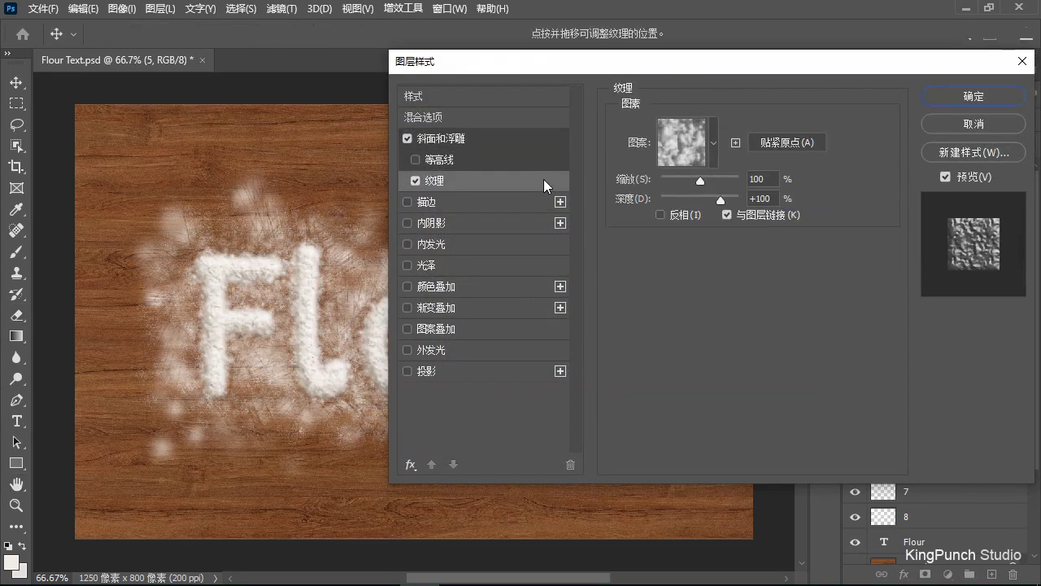
pyautogui.click(714, 144)
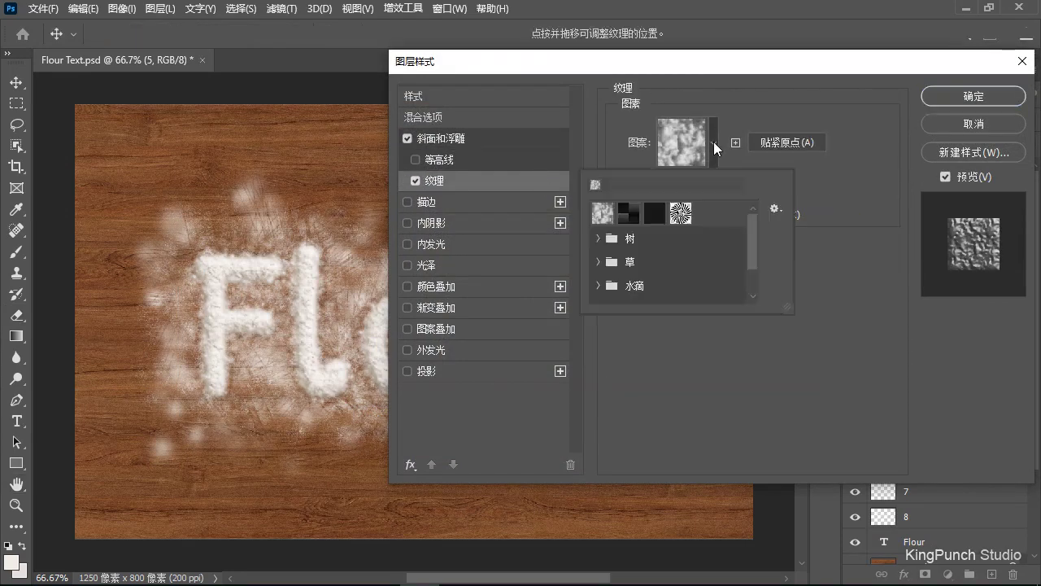
pyautogui.click(602, 213)
pyautogui.click(832, 172)
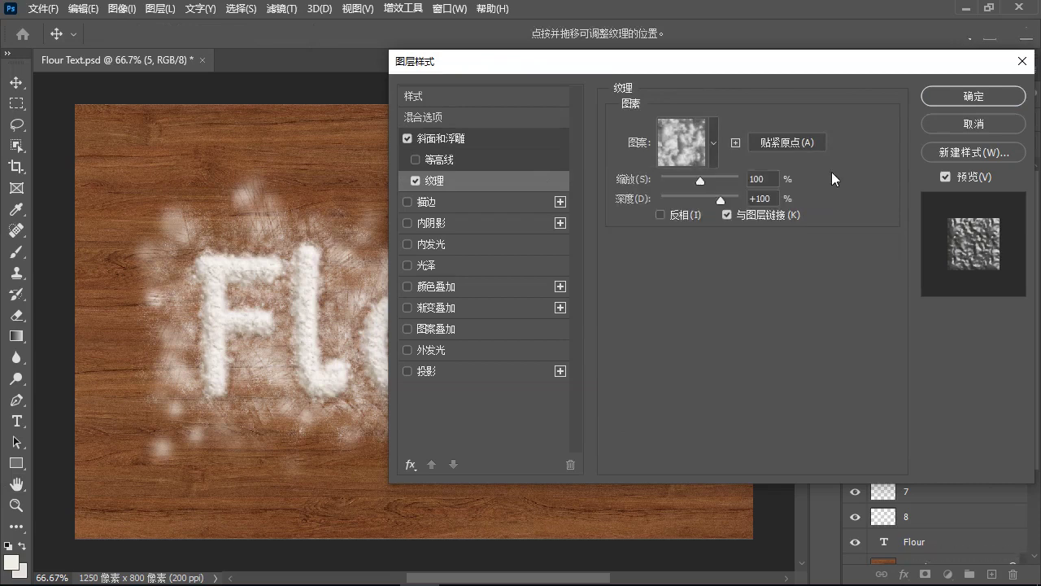
pyautogui.click(770, 195)
pyautogui.doubleClick(770, 195)
pyautogui.click(974, 96)
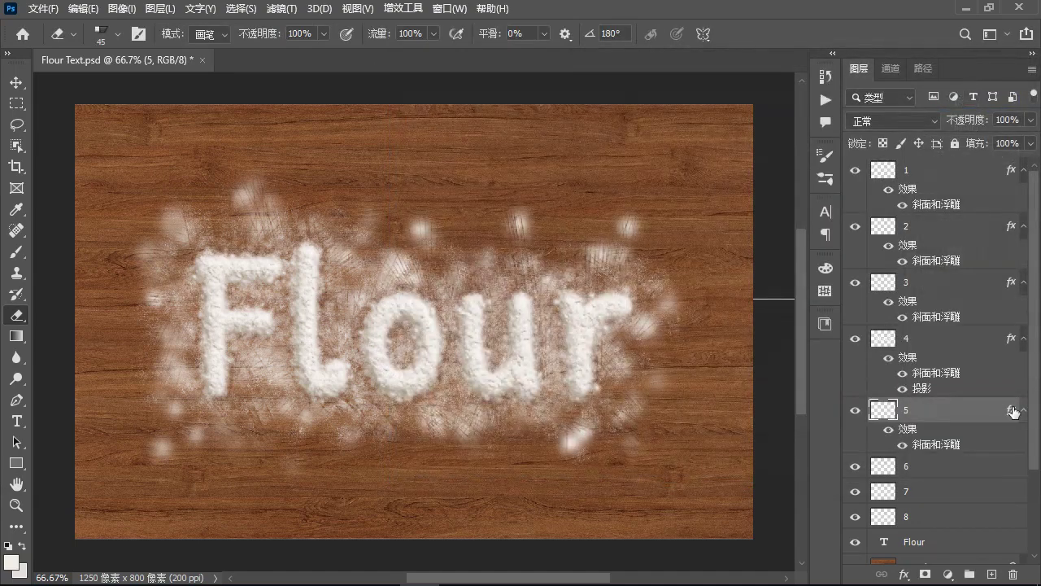
# Copy the layer style of layer 5 and paste it onto layer 7
pyautogui.click(161, 9)
pyautogui.moveTo(226, 195)
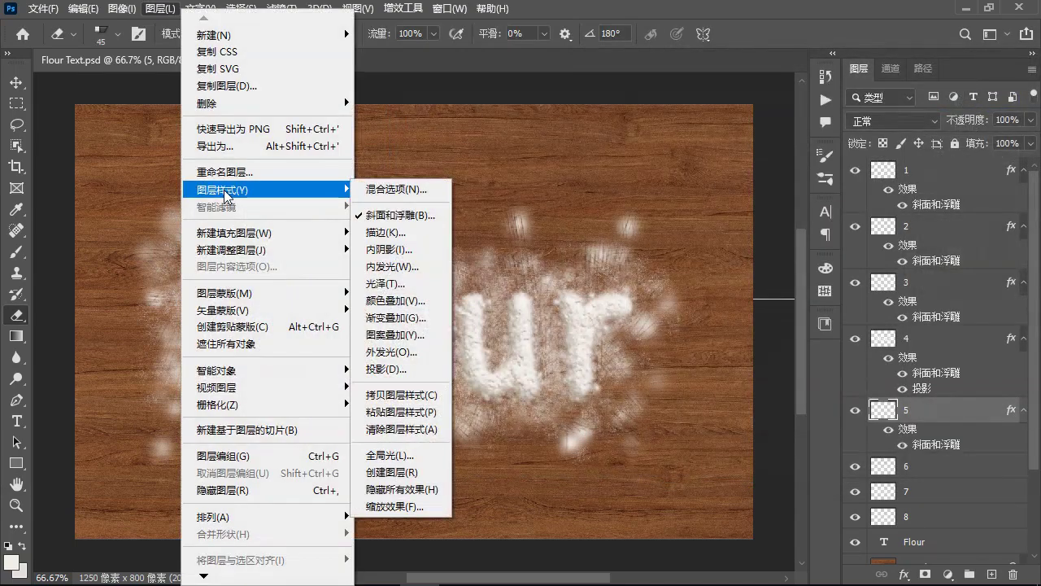
pyautogui.click(402, 394)
pyautogui.click(1014, 488)
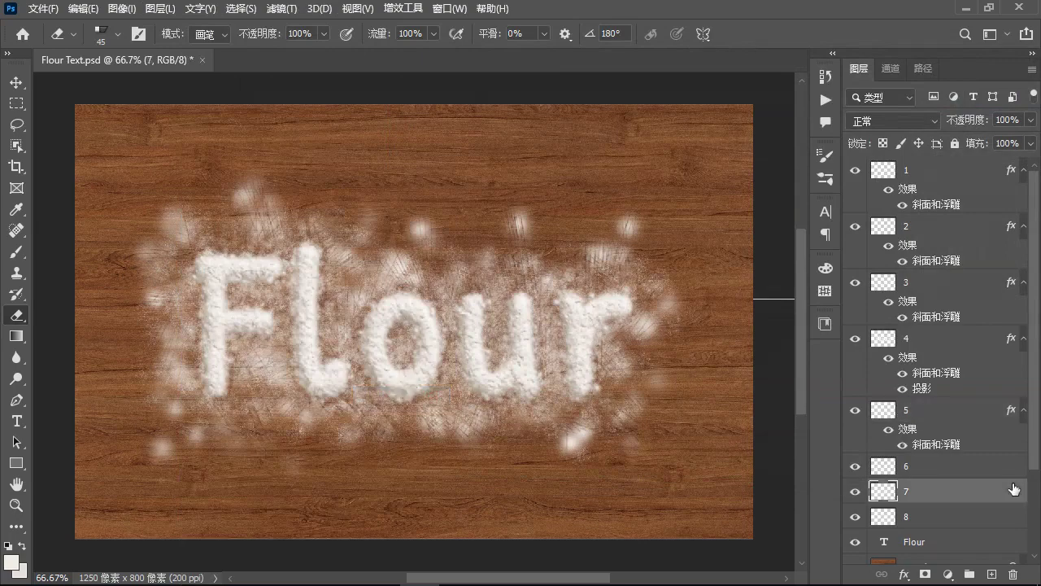
pyautogui.click(160, 9)
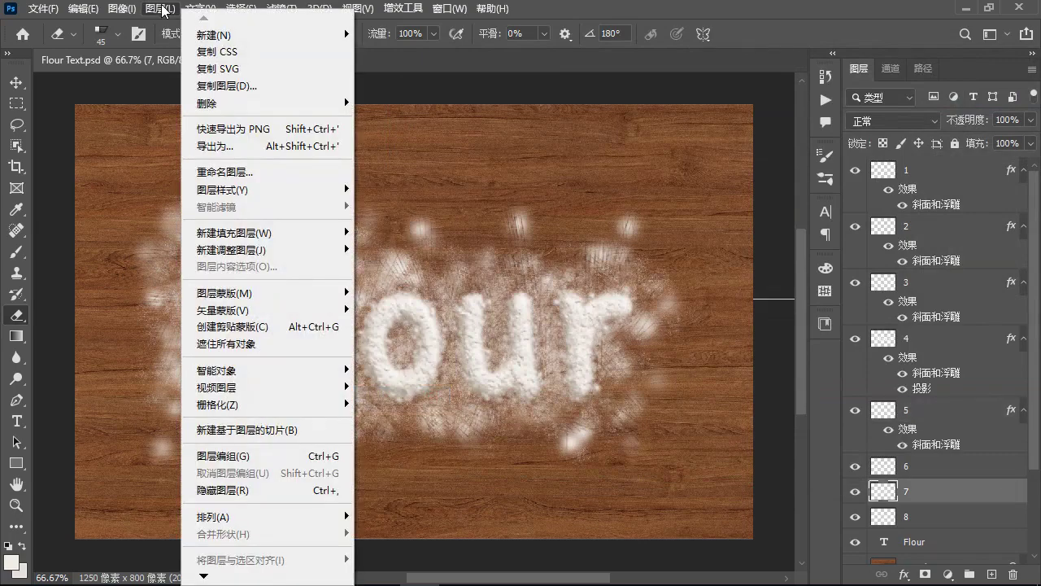
pyautogui.moveTo(269, 189)
pyautogui.click(404, 413)
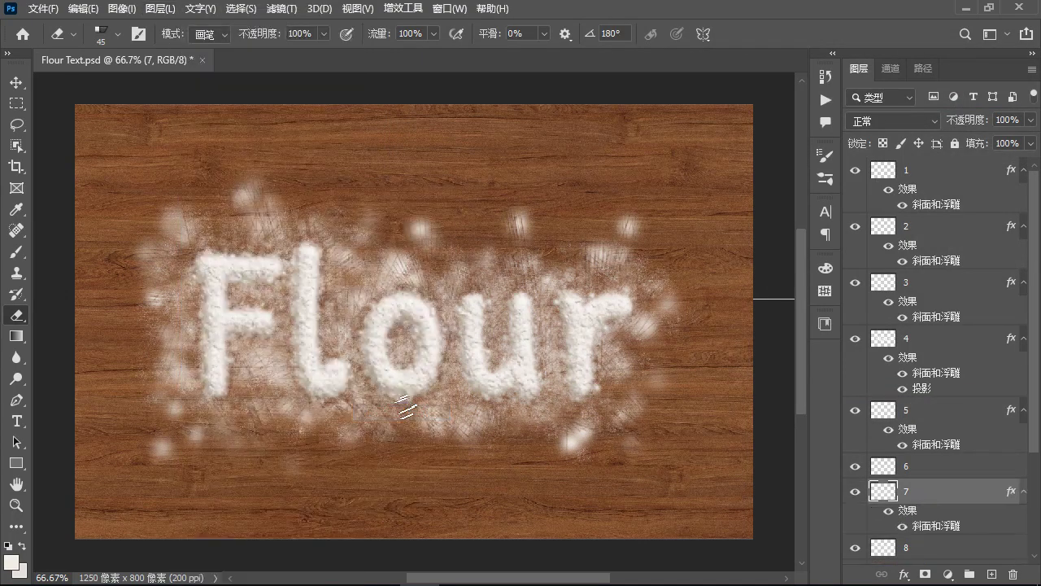
# Set layer 6's opacity to 80% and convert the layer to a smart object
pyautogui.click(1011, 470)
pyautogui.click(1019, 119)
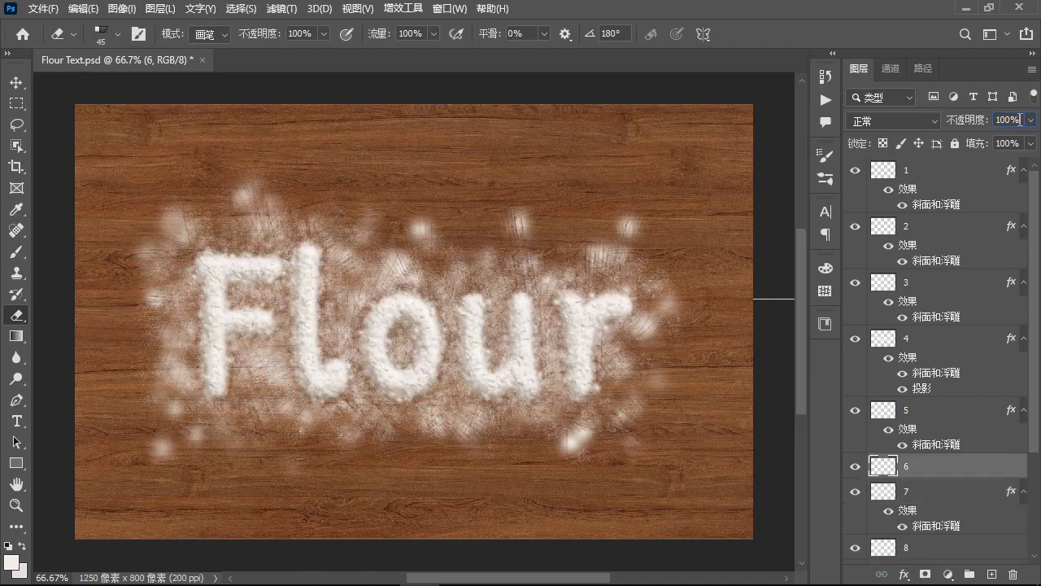
pyautogui.write('80')
pyautogui.rightClick(1017, 465)
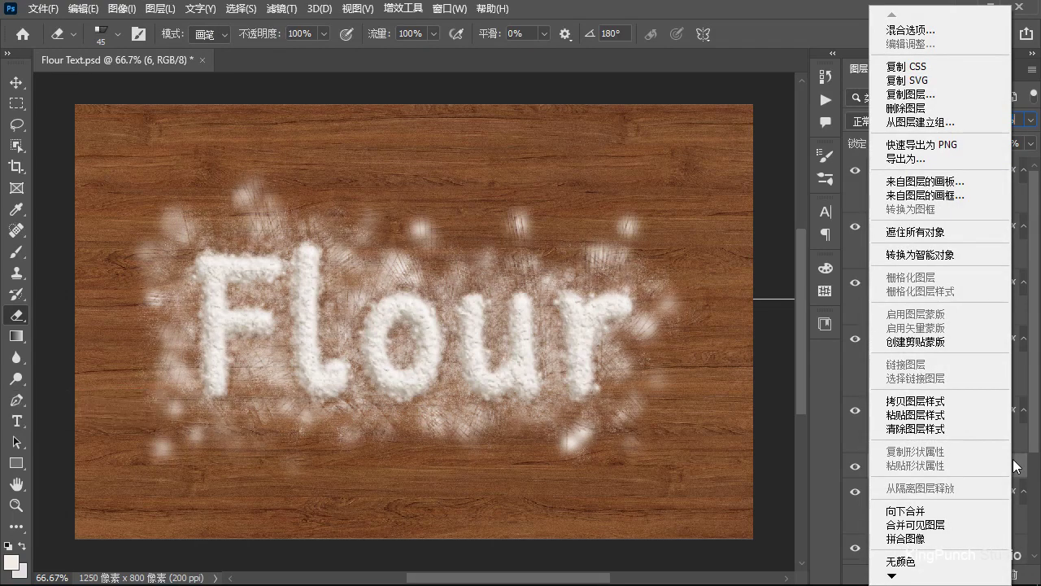
pyautogui.click(919, 255)
# Apply a Surface Blur to layer 6 with a radius of 3 pixels and a threshold of 50 levels
pyautogui.click(281, 8)
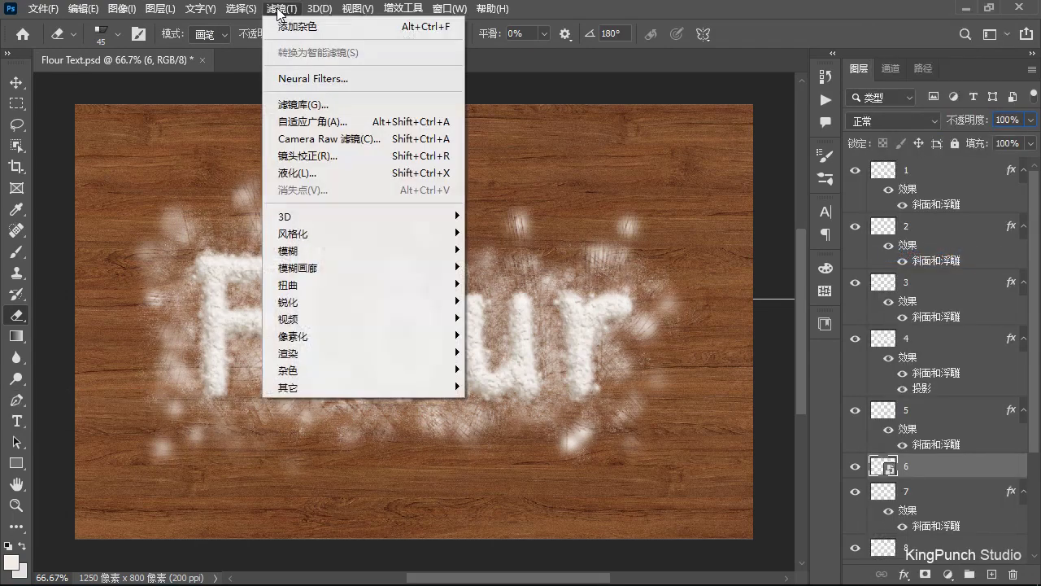
pyautogui.moveTo(293, 253)
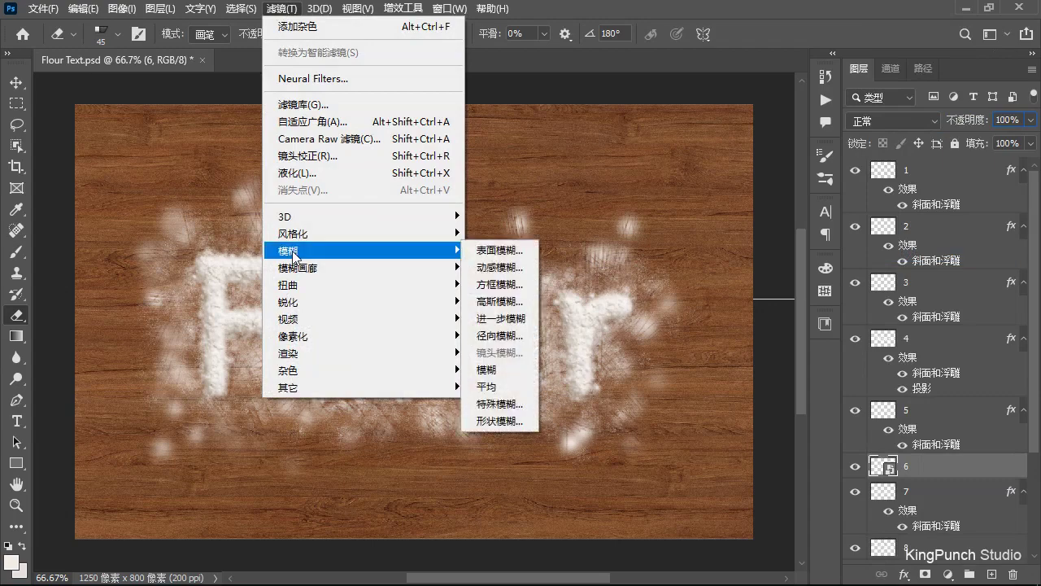
pyautogui.click(500, 250)
pyautogui.click(464, 302)
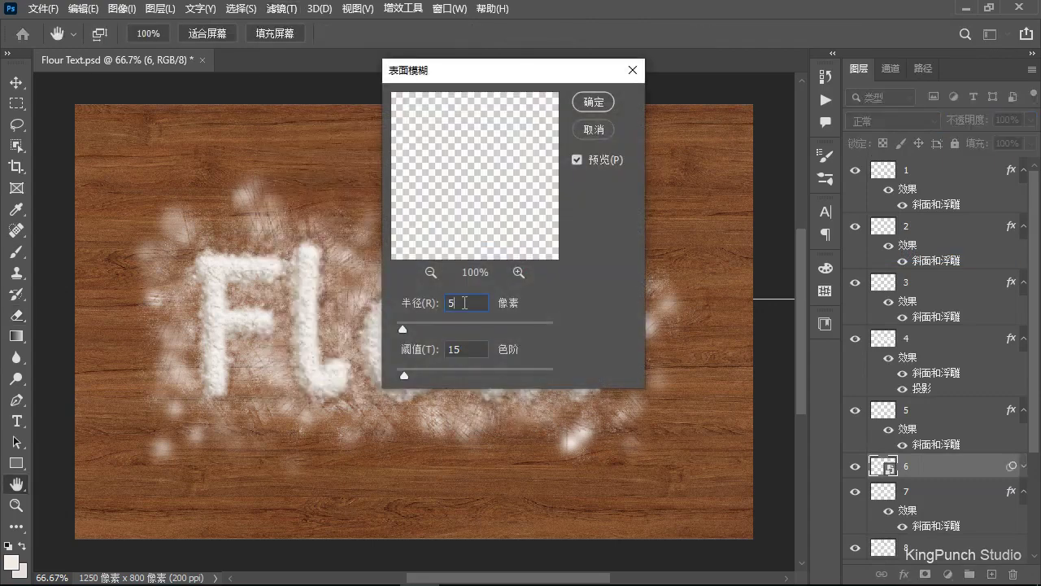
pyautogui.doubleClick(465, 302)
pyautogui.write('3')
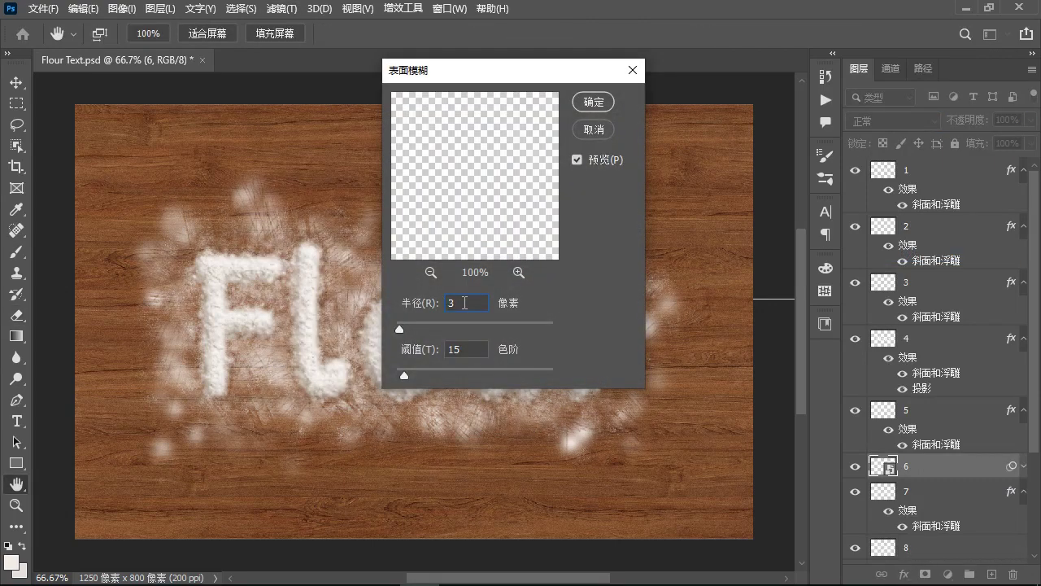
pyautogui.click(463, 349)
pyautogui.doubleClick(463, 349)
pyautogui.write('50')
pyautogui.click(593, 102)
# Set layer 1's blend mode to Color Burn (颜色加深) with 60% opacity
pyautogui.click(1012, 174)
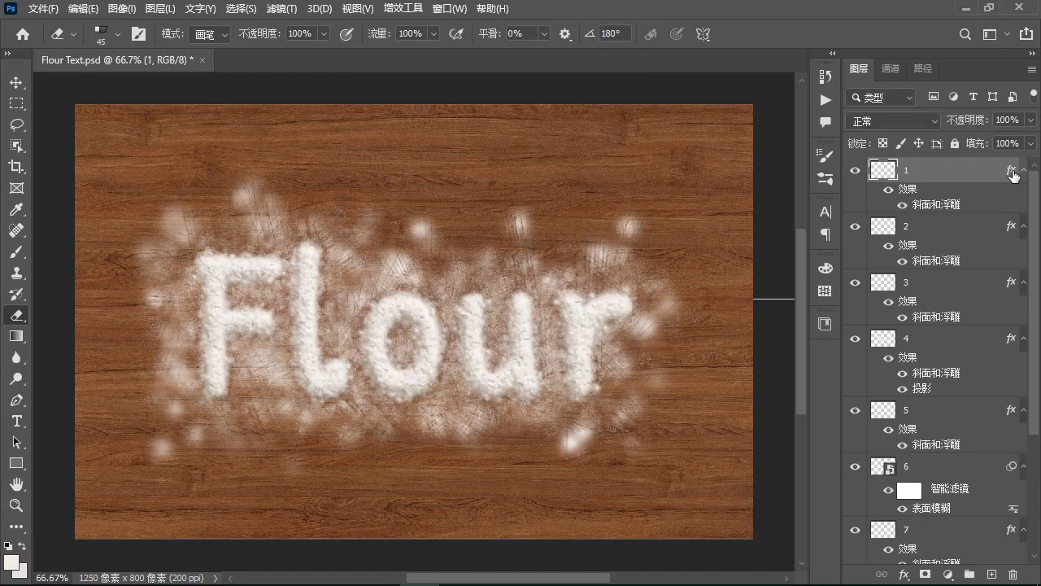
pyautogui.click(894, 118)
pyautogui.click(892, 206)
pyautogui.click(1020, 120)
pyautogui.write('60')
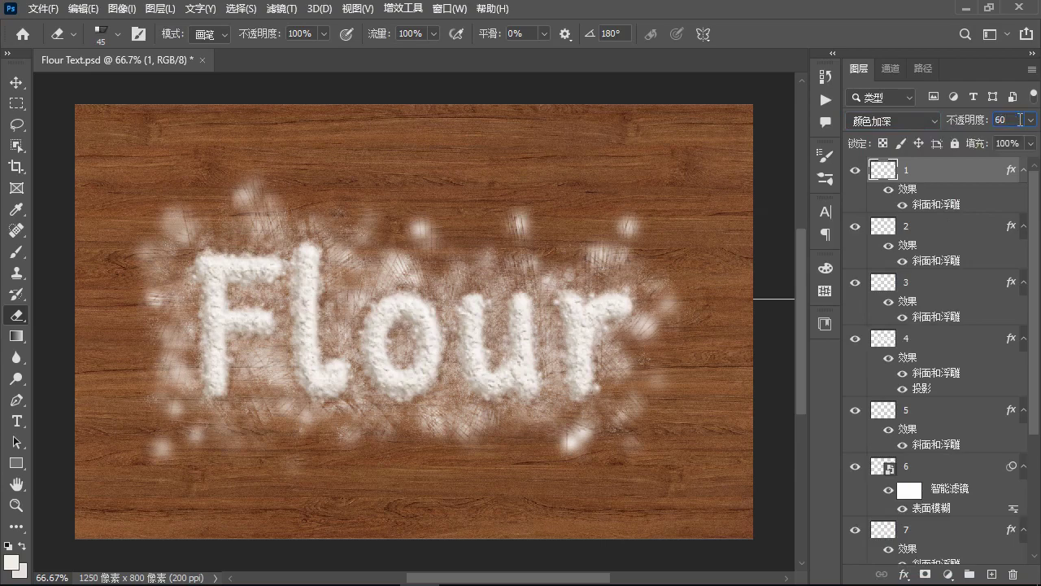
# Set layer 7's blend mode to Color Burn (颜色加深) with 60% opacity
pyautogui.click(1014, 531)
pyautogui.click(895, 119)
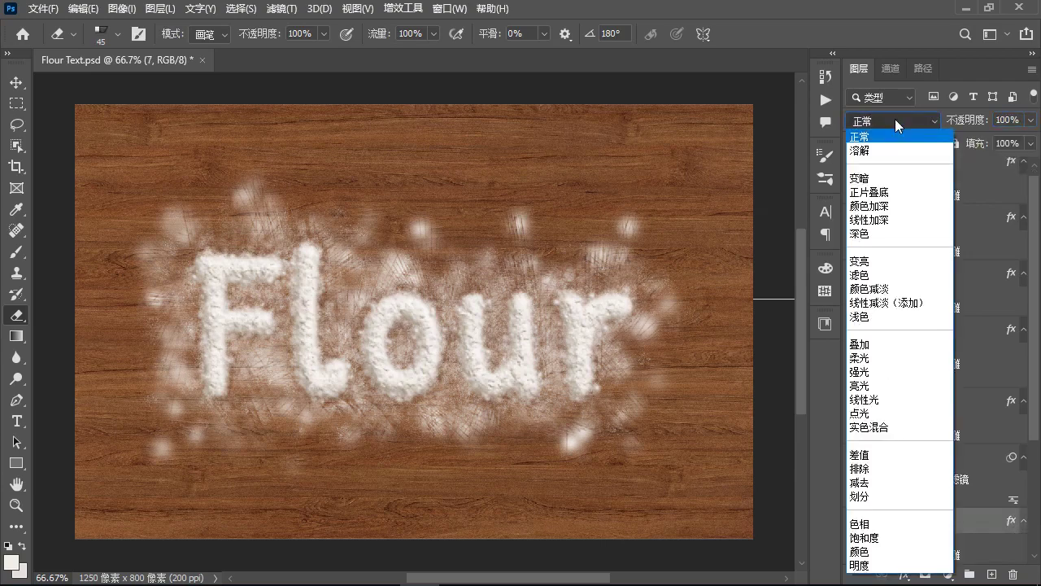
pyautogui.click(892, 203)
pyautogui.click(1020, 119)
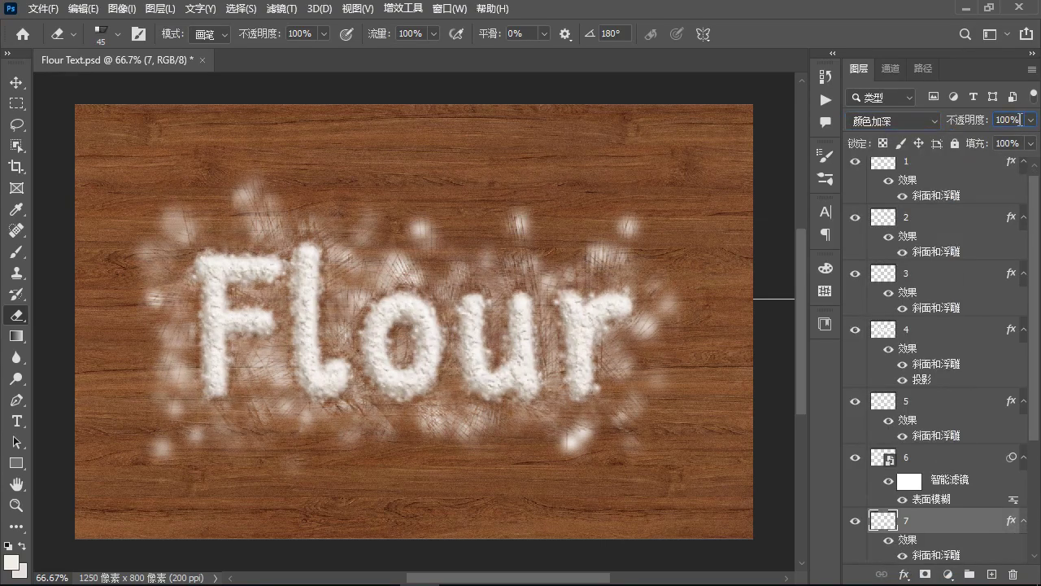
pyautogui.doubleClick(1020, 120)
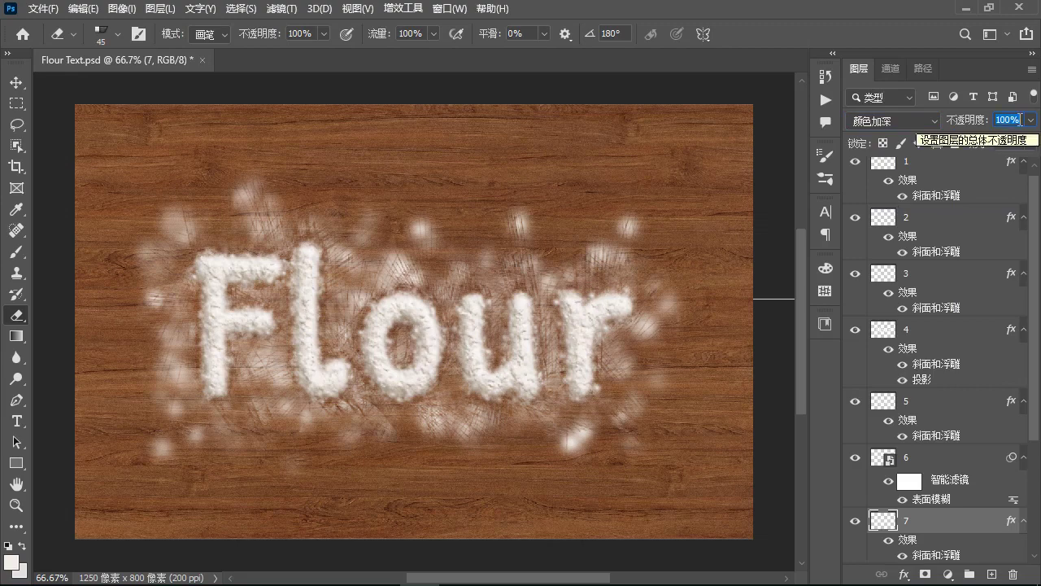
pyautogui.write('60')
# Convert layer 8 to a smart object
pyautogui.scroll(-3, 1034, 561)
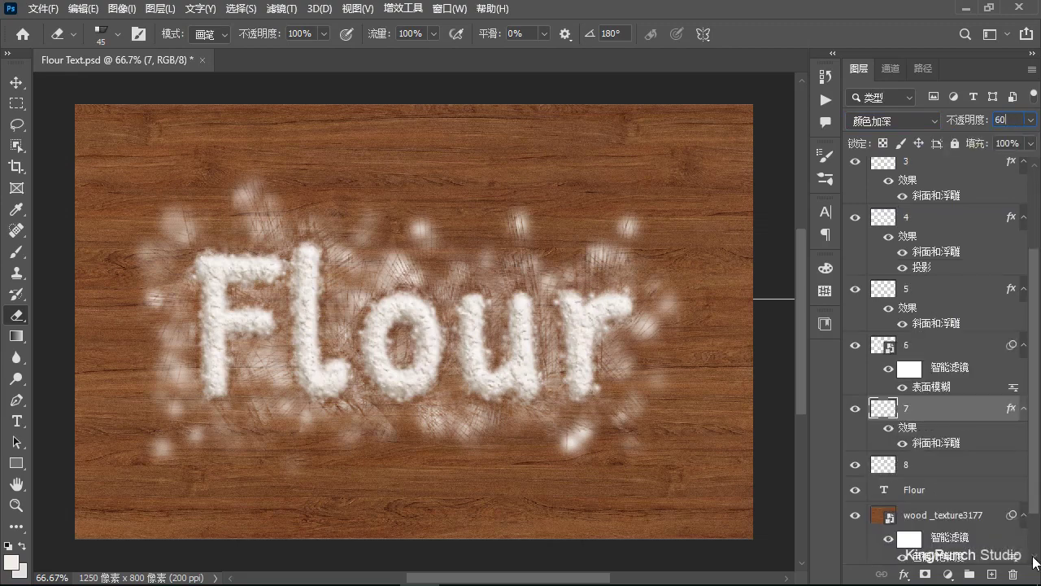
pyautogui.click(1015, 474)
pyautogui.click(160, 10)
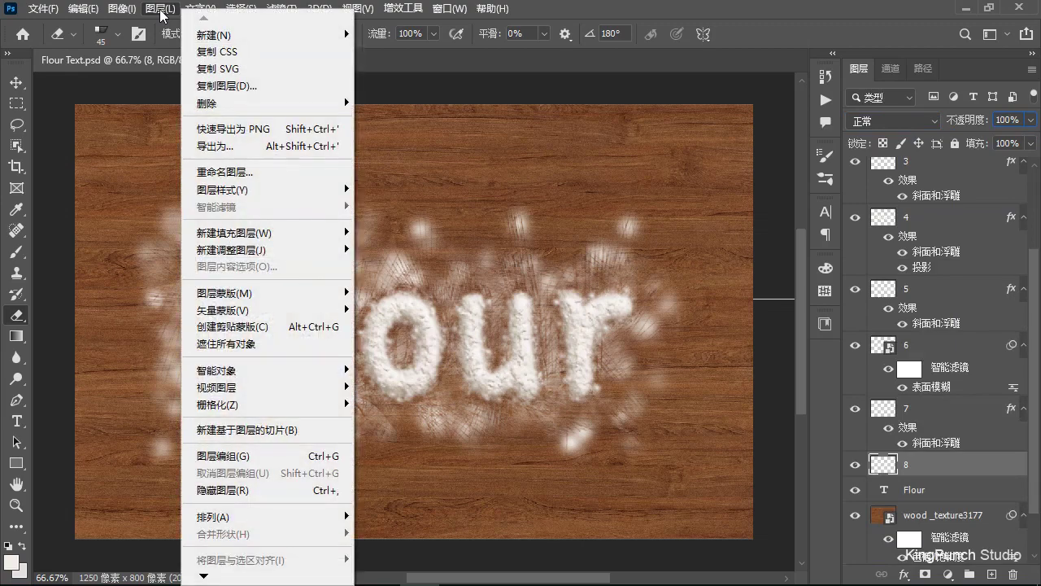
pyautogui.moveTo(218, 374)
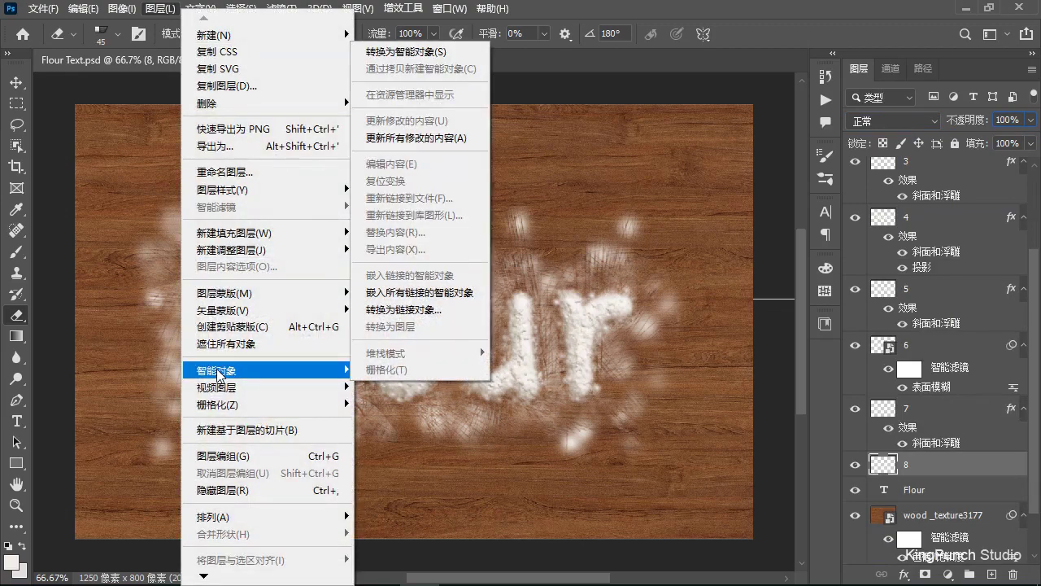
pyautogui.click(397, 51)
# Draw a large elliptical selection around the Flour text and most of the scattered flour
pyautogui.click(16, 83)
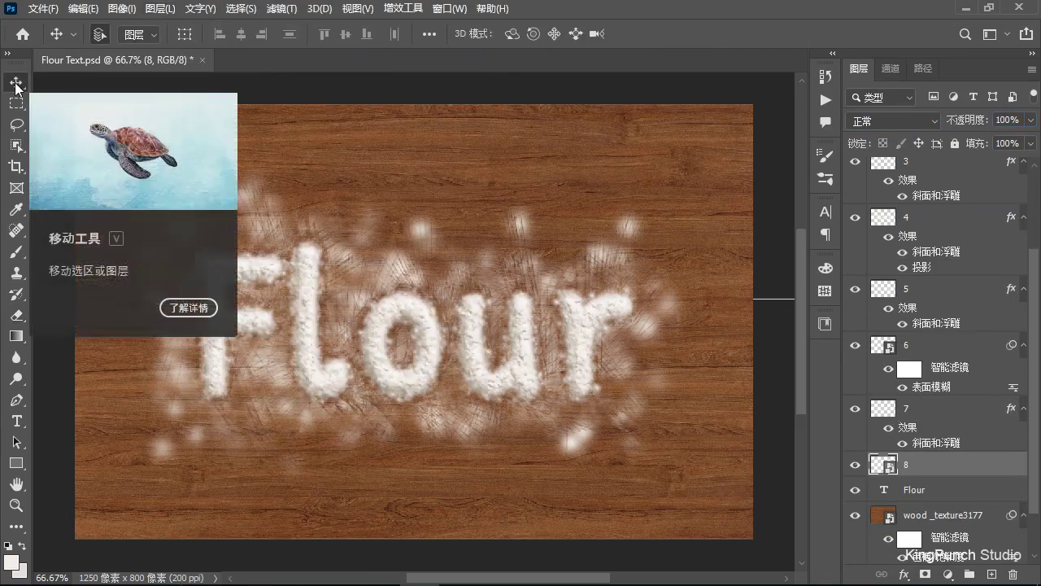
pyautogui.press('m')
pyautogui.hotkey('shift', 'm')
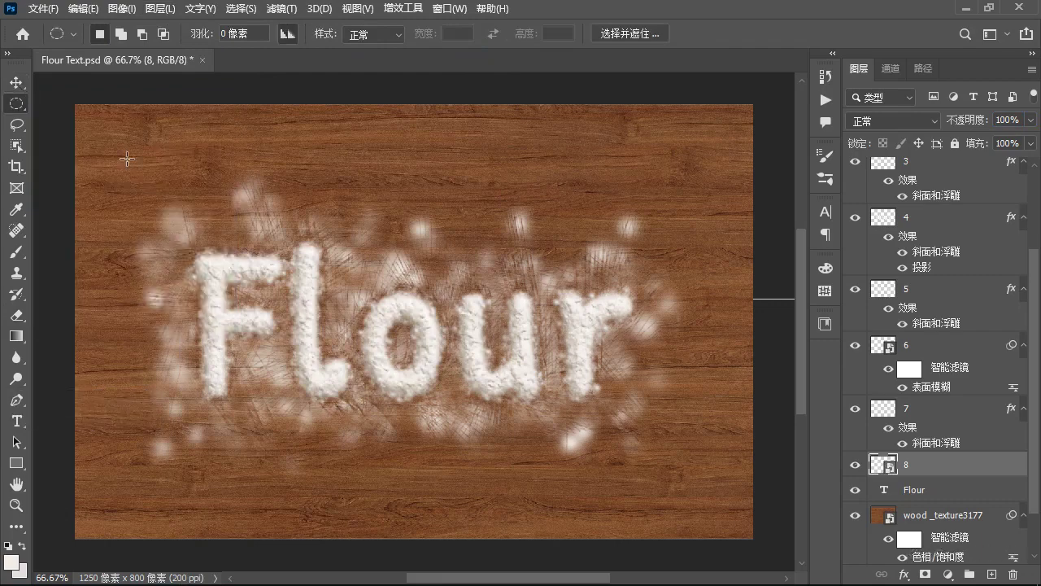
pyautogui.moveTo(126, 158); pyautogui.dragTo(701, 484)
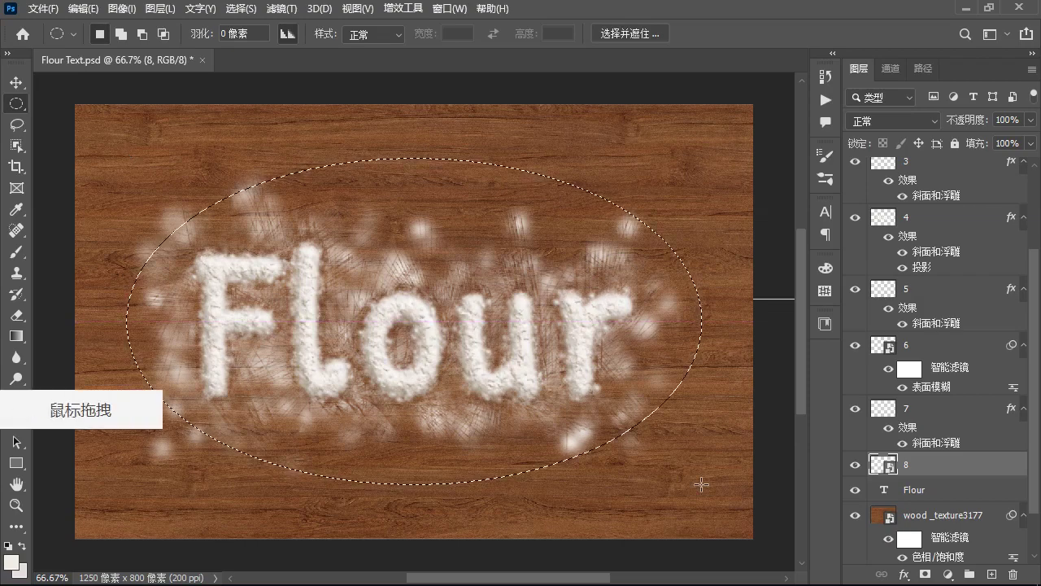
# Feather the elliptical selection by 20 pixels and turn it into a layer mask on layer 8
pyautogui.click(238, 9)
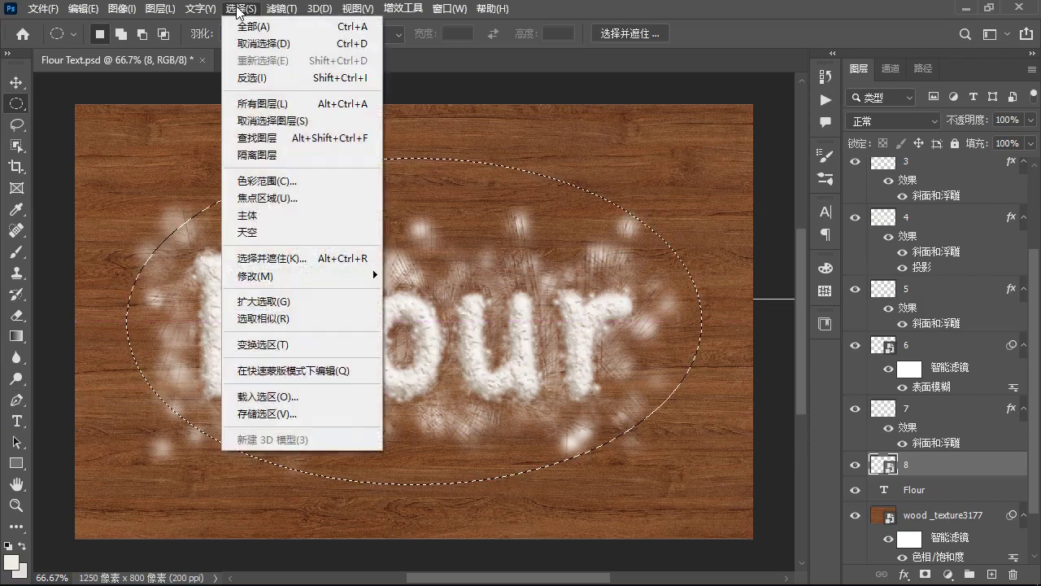
pyautogui.moveTo(260, 279)
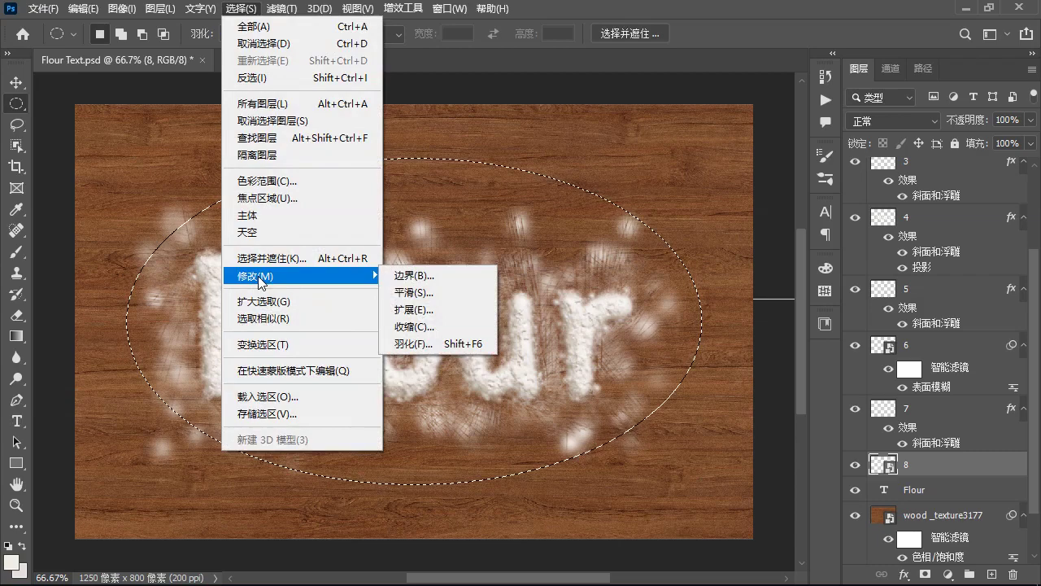
pyautogui.click(411, 342)
pyautogui.write('20')
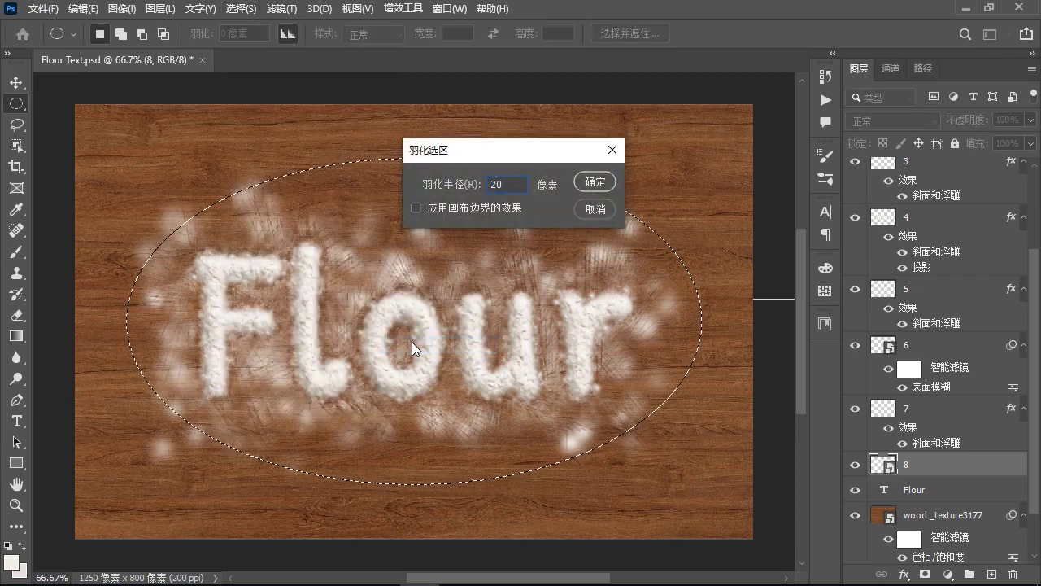
pyautogui.click(592, 180)
pyautogui.click(925, 574)
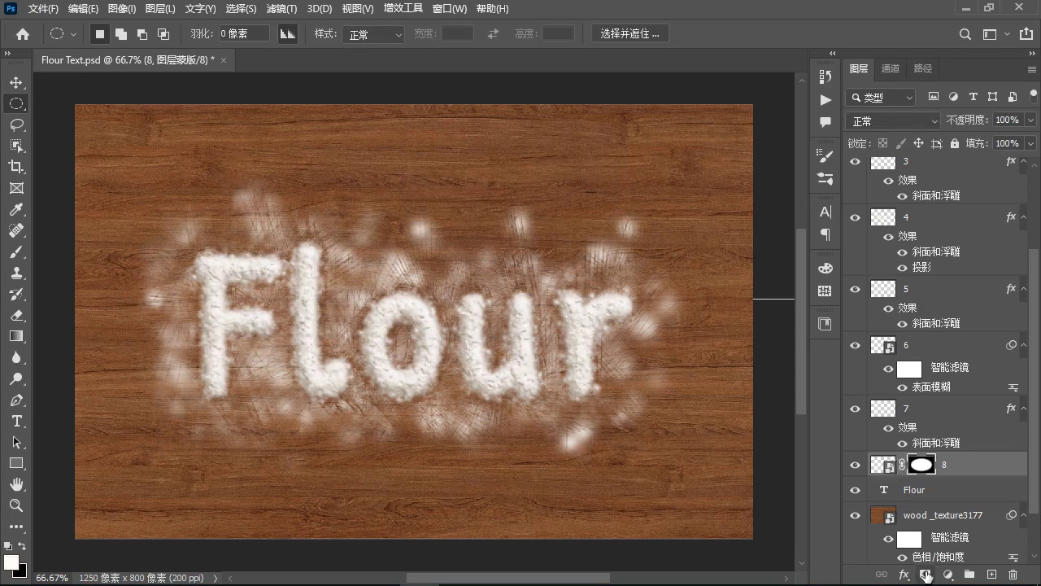
# Apply a Surface Blur to the content of layer 8, not its mask, with radius 3 pixels and threshold 15 levels
pyautogui.click(882, 464)
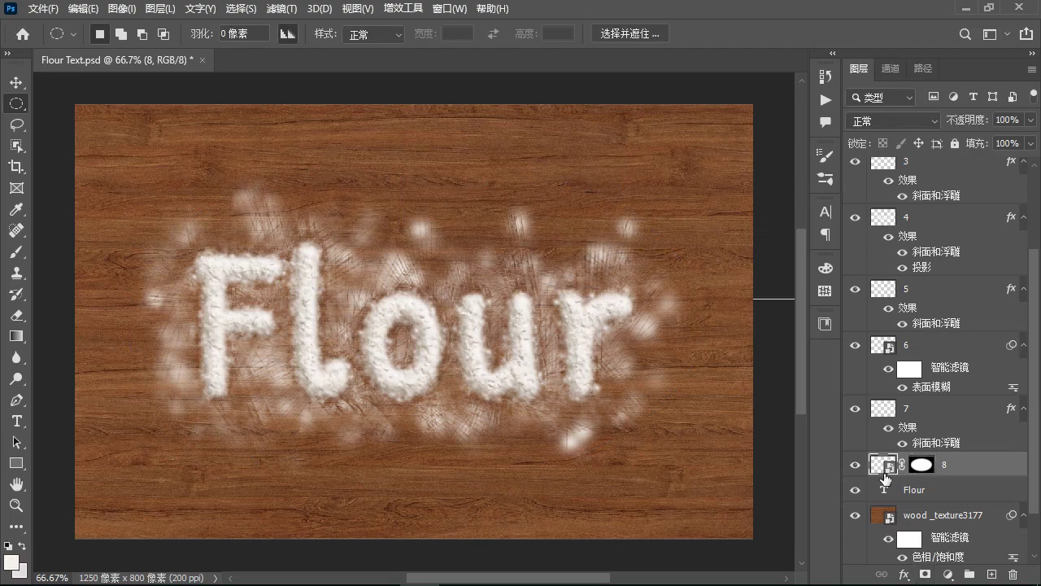
pyautogui.click(281, 10)
pyautogui.moveTo(295, 255)
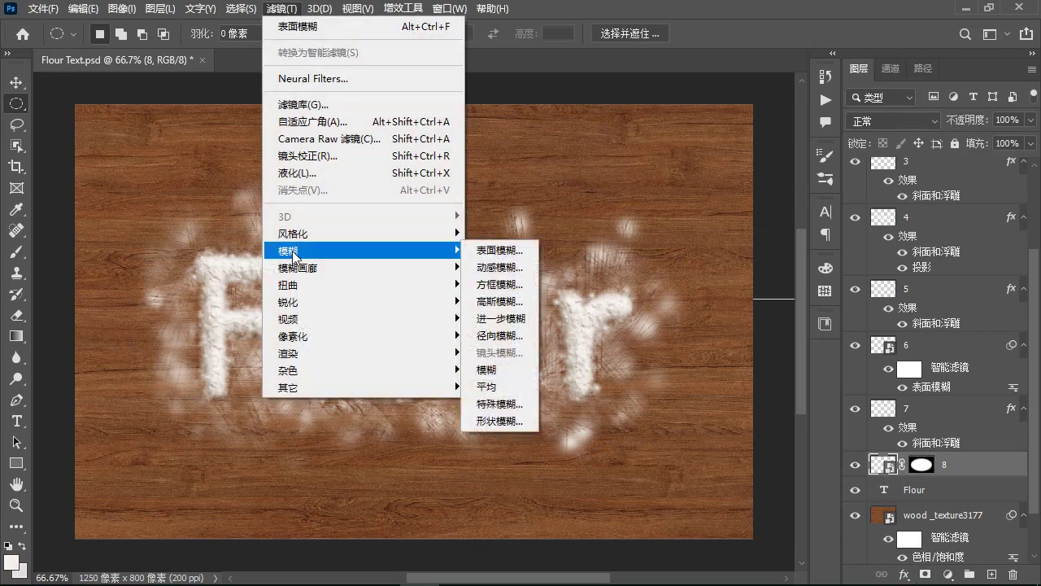
pyautogui.click(499, 250)
pyautogui.click(465, 303)
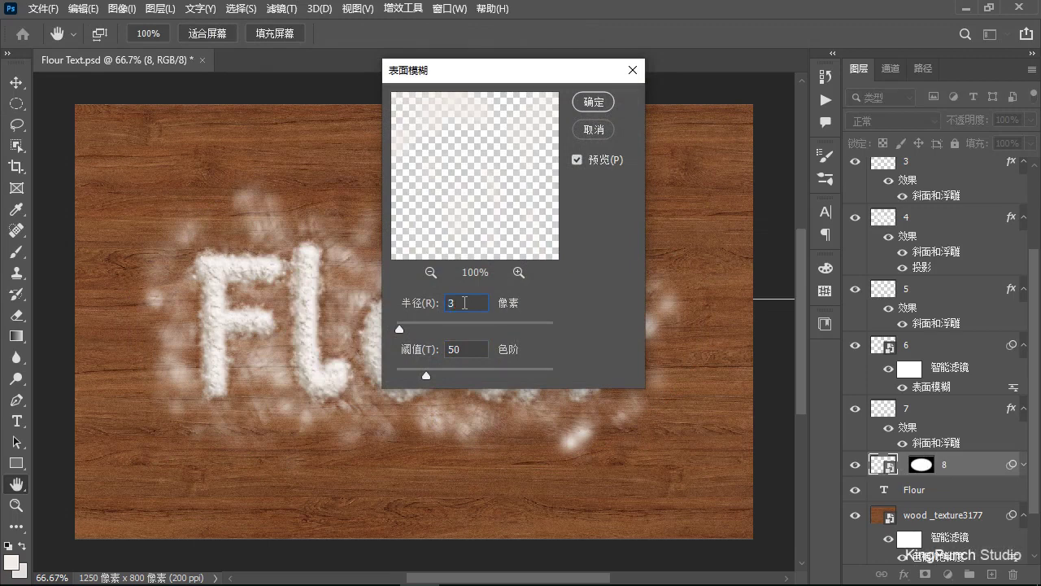
pyautogui.click(463, 349)
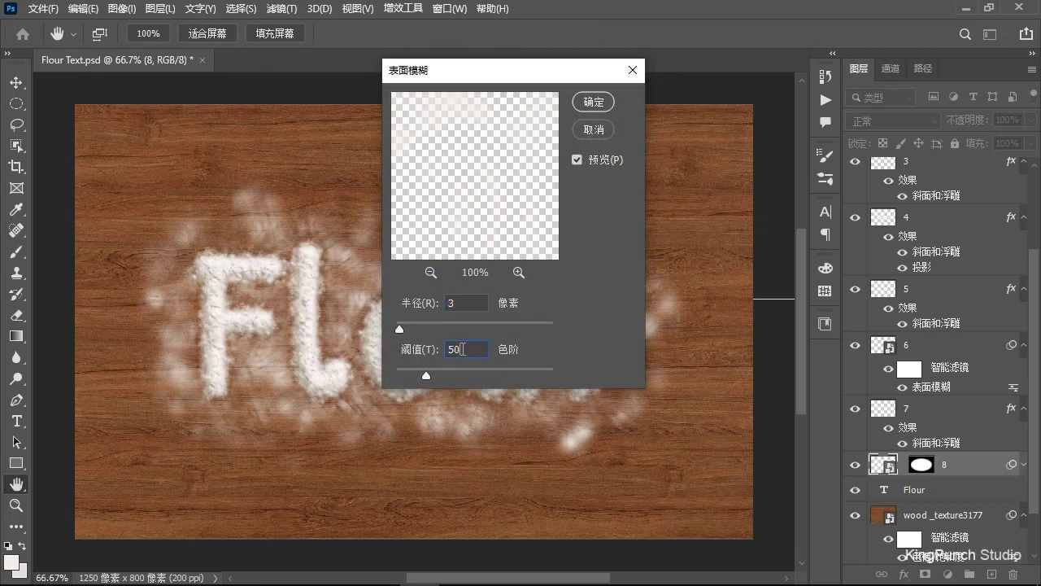
pyautogui.write('15')
pyautogui.click(593, 102)
# Start a Smart Sharpen filter on layer 8 with amount 252%, radius 2.4 pixels and noise reduction 24%, expanding the shadow and highlight settings
pyautogui.click(281, 9)
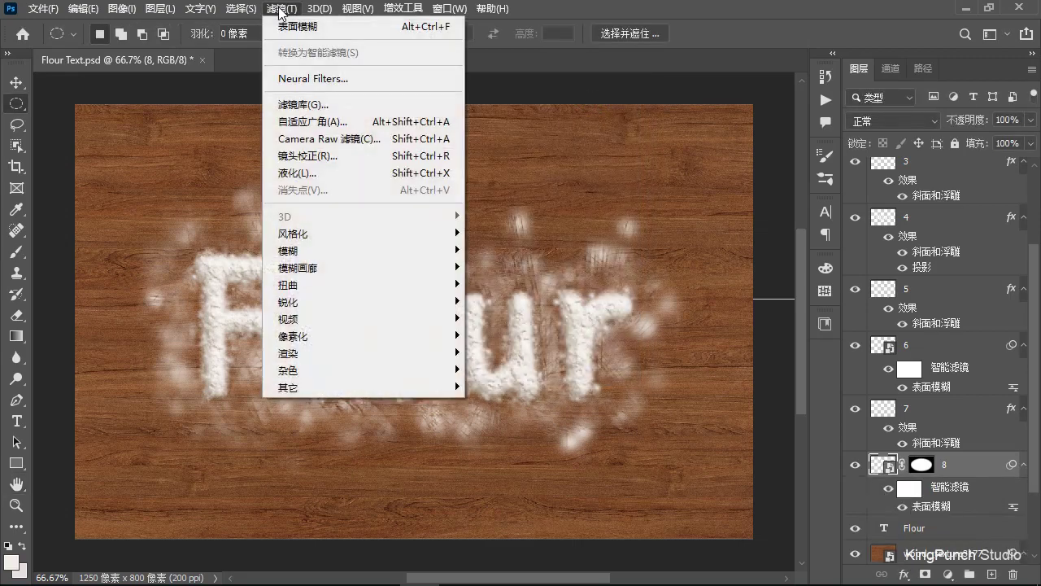
pyautogui.moveTo(305, 303)
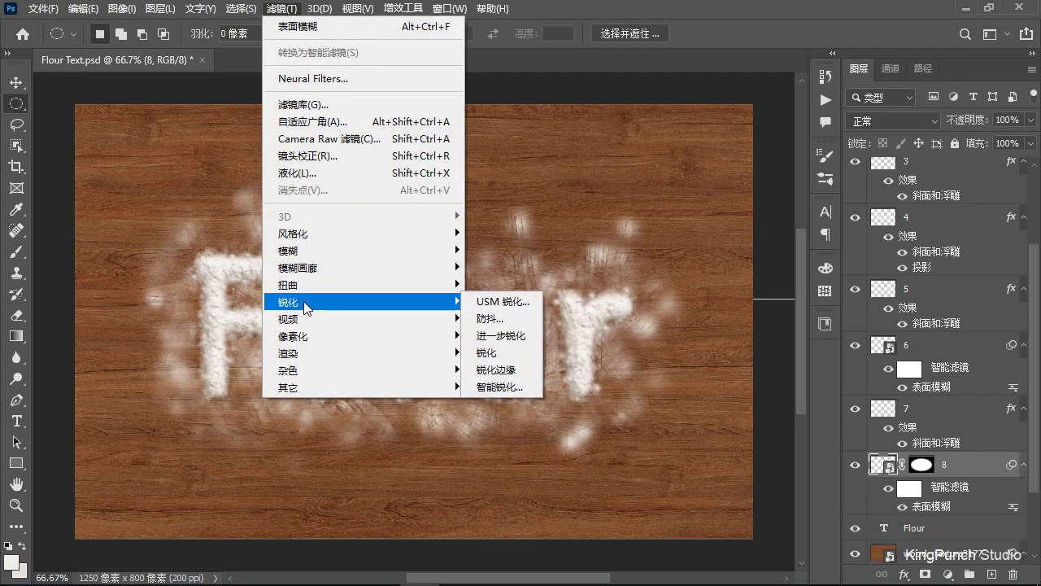
pyautogui.click(501, 384)
pyautogui.click(476, 291)
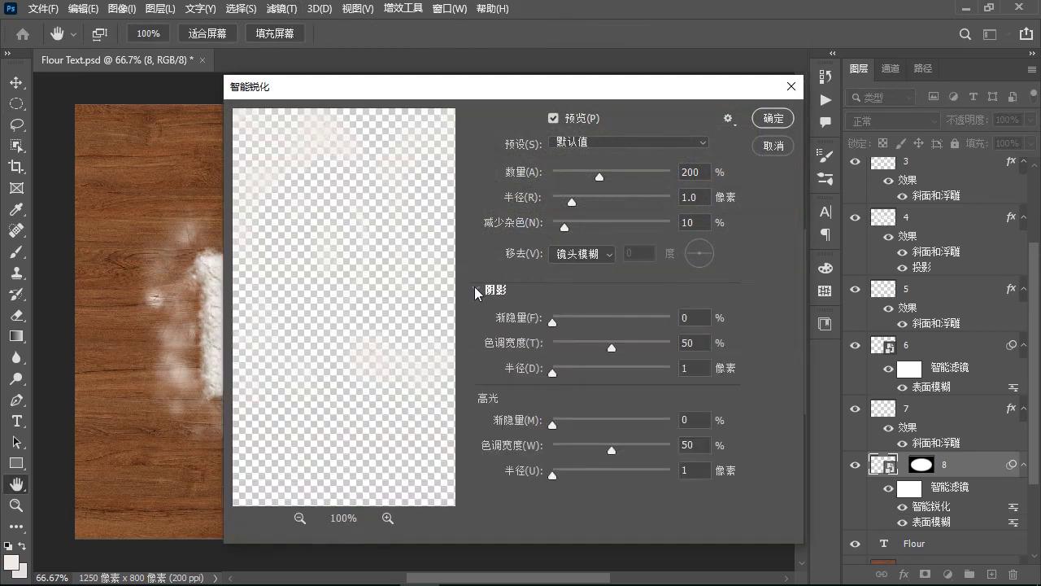
pyautogui.click(699, 172)
pyautogui.doubleClick(699, 171)
pyautogui.write('252')
pyautogui.click(697, 197)
pyautogui.doubleClick(697, 197)
pyautogui.write('2.4')
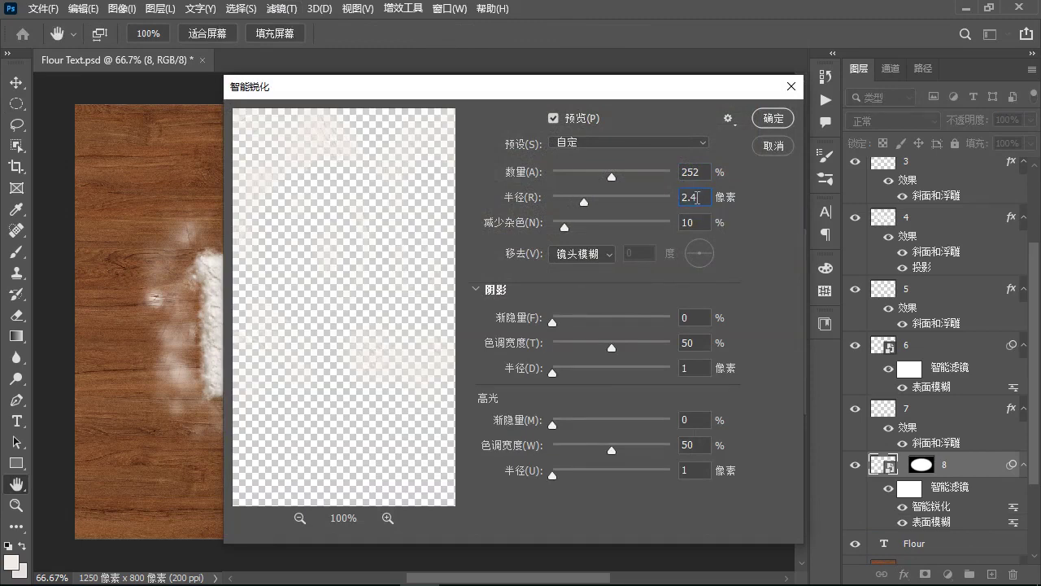
pyautogui.click(696, 221)
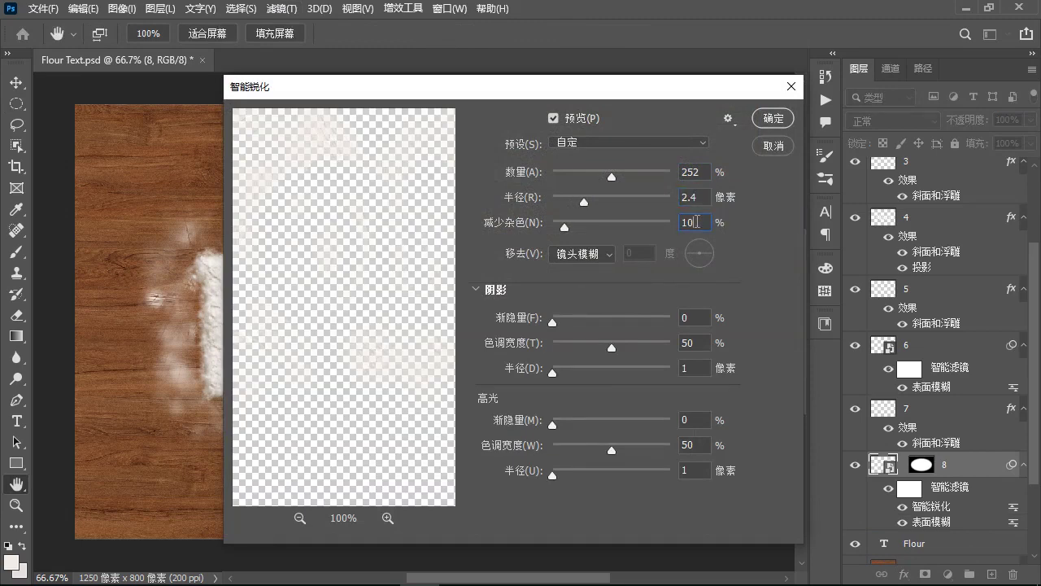
pyautogui.doubleClick(696, 221)
pyautogui.write('24')
# Set the Smart Sharpen shadows to 100% fade amount, 100% tonal width and 100 pixels radius, and apply the filter
pyautogui.click(690, 318)
pyautogui.doubleClick(691, 317)
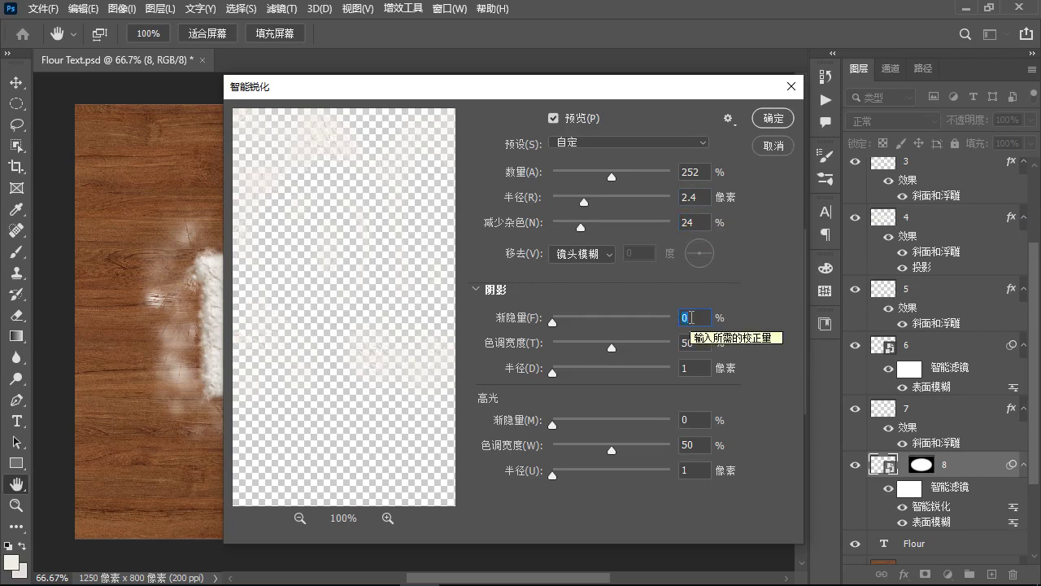
pyautogui.write('100')
pyautogui.click(697, 342)
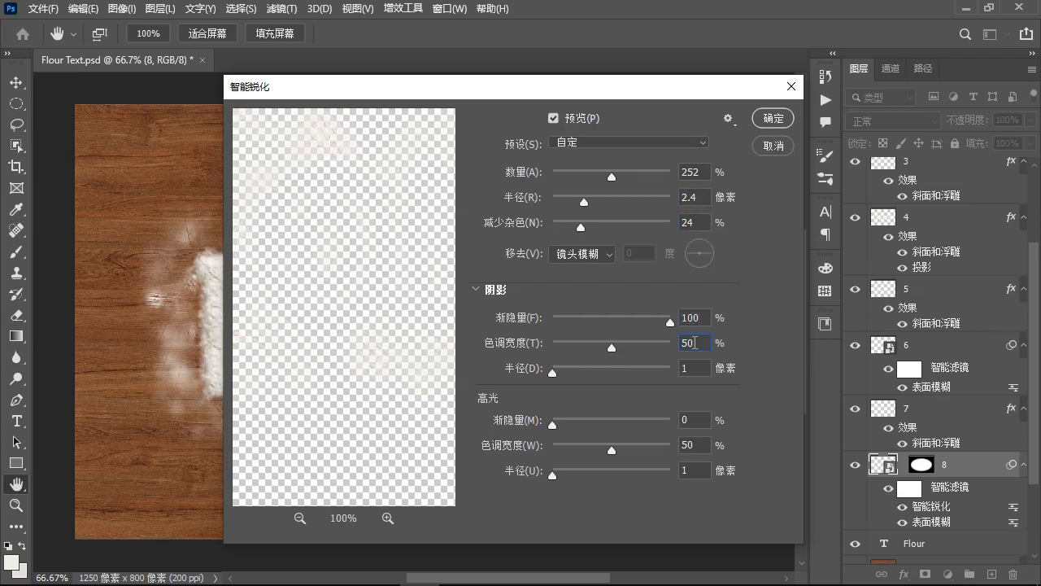
pyautogui.doubleClick(696, 343)
pyautogui.write('100')
pyautogui.click(699, 367)
pyautogui.doubleClick(699, 367)
pyautogui.write('100')
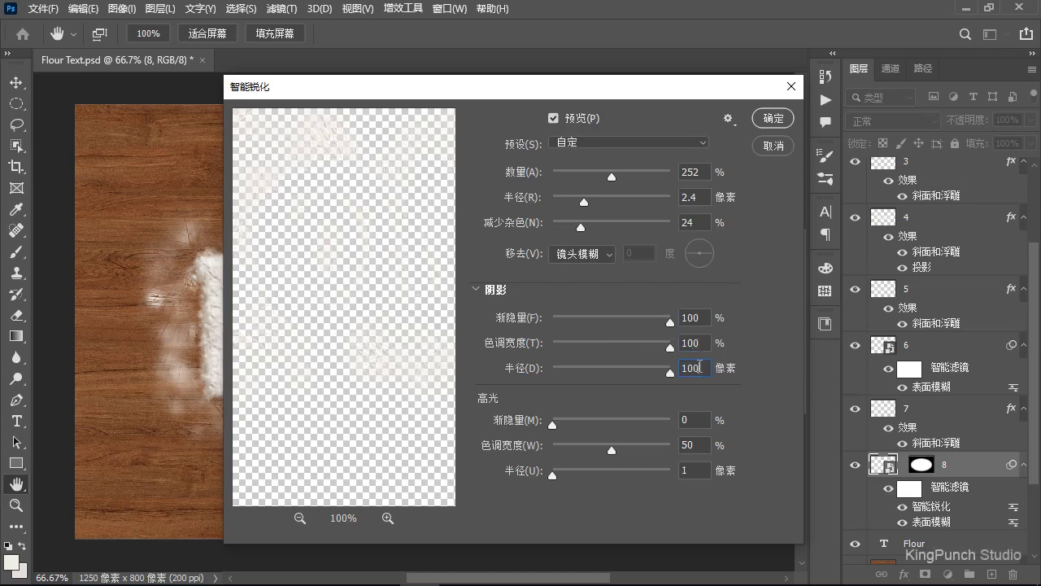
pyautogui.click(773, 117)
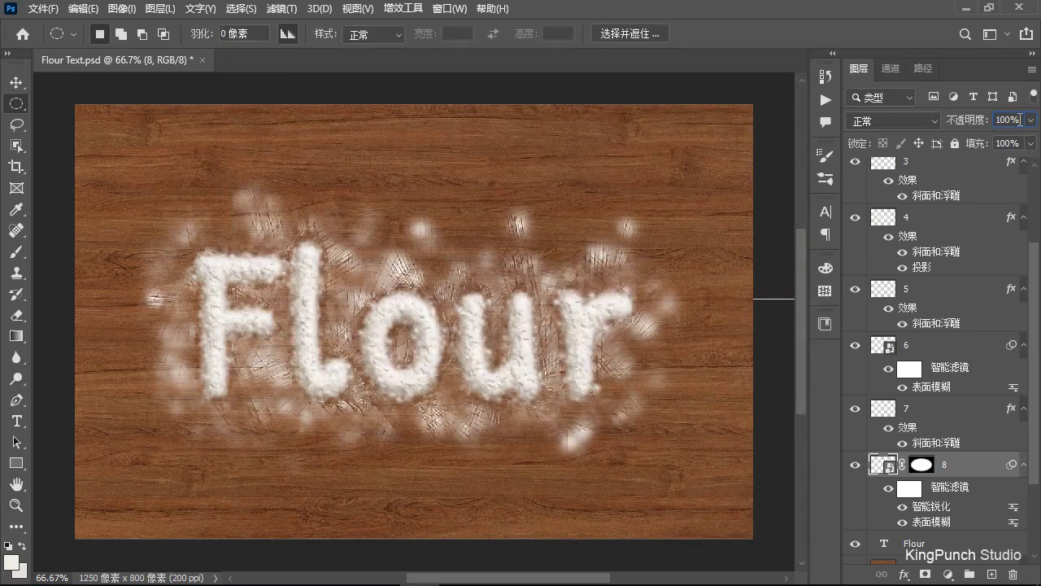
# Set the opacity of layer 8 to 50%
pyautogui.doubleClick(1020, 119)
pyautogui.write('50')
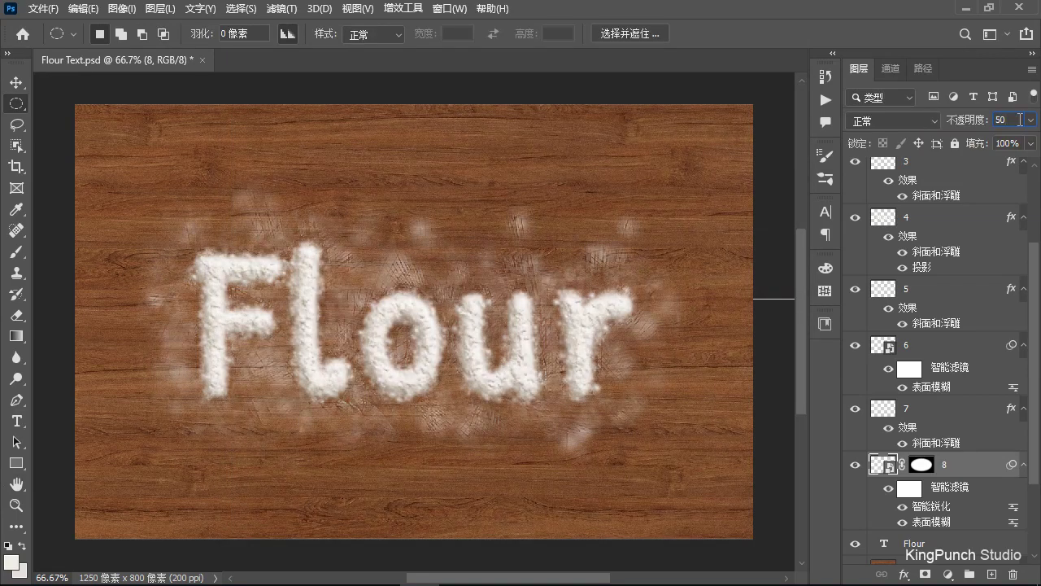